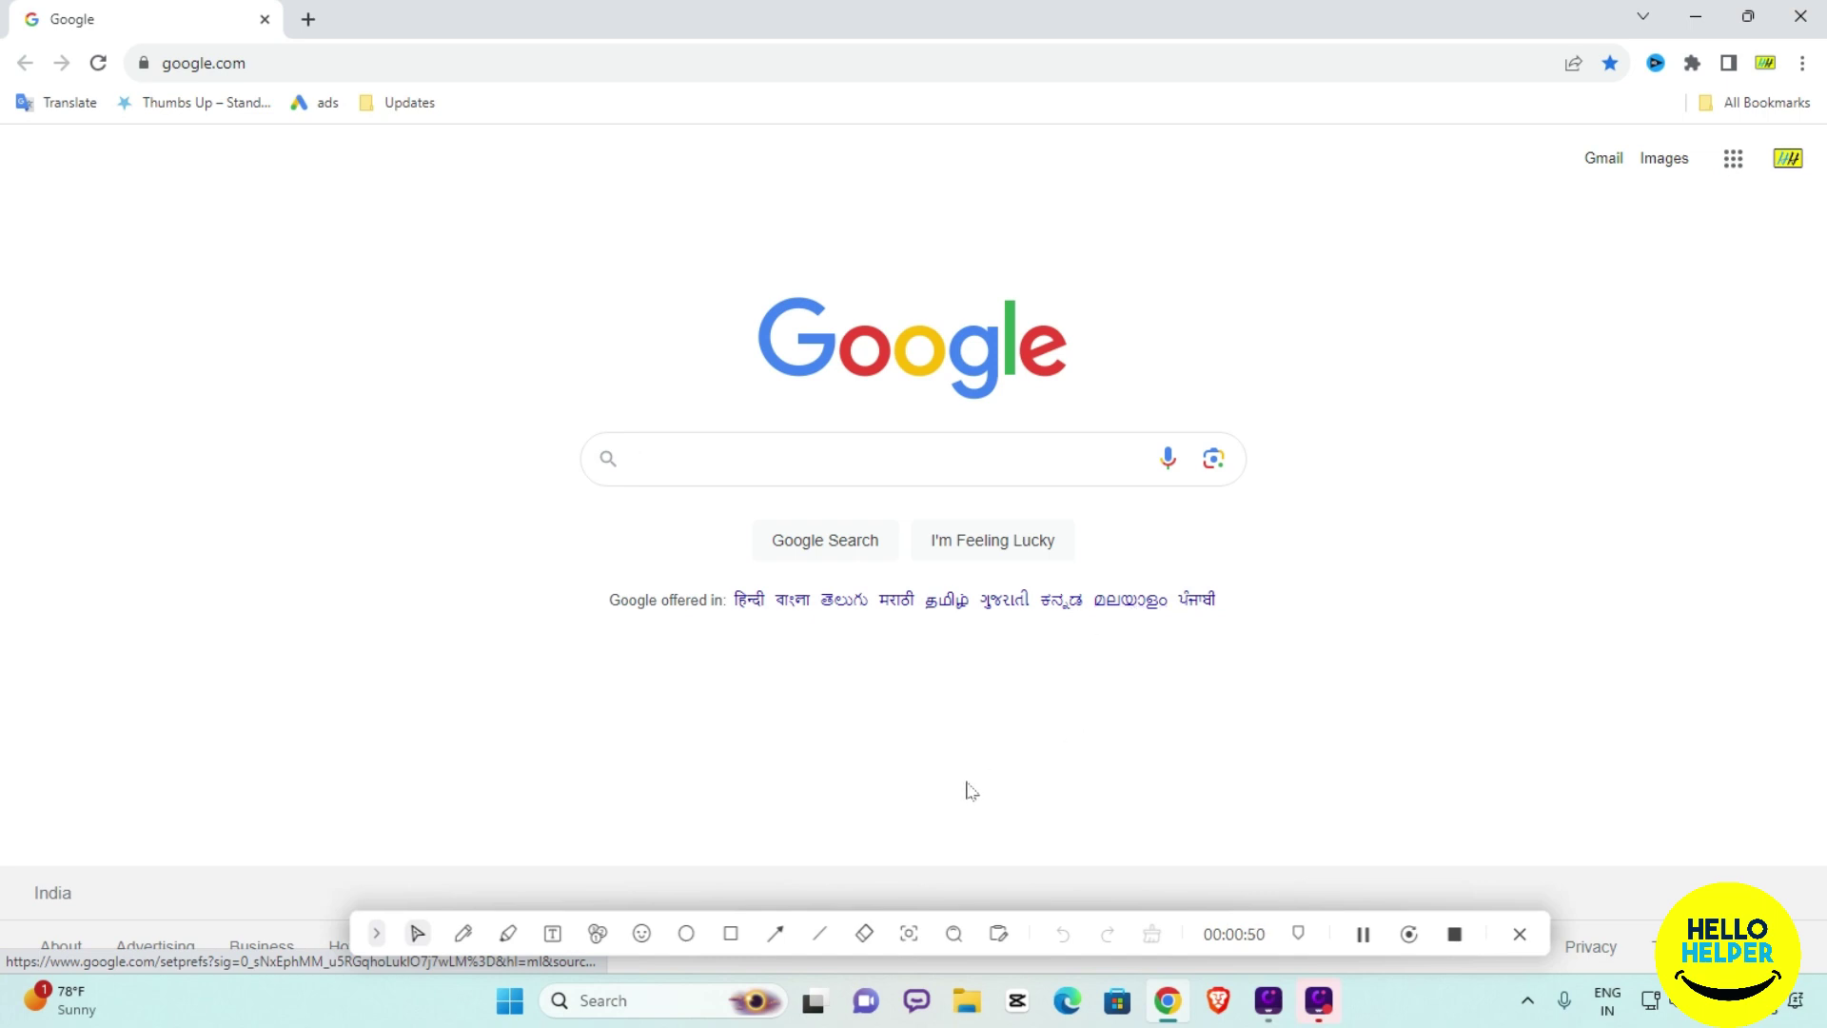
Draw and erase an annotation arrow toward the three-dot button, then open Chrome's main menu
left_click(776, 934)
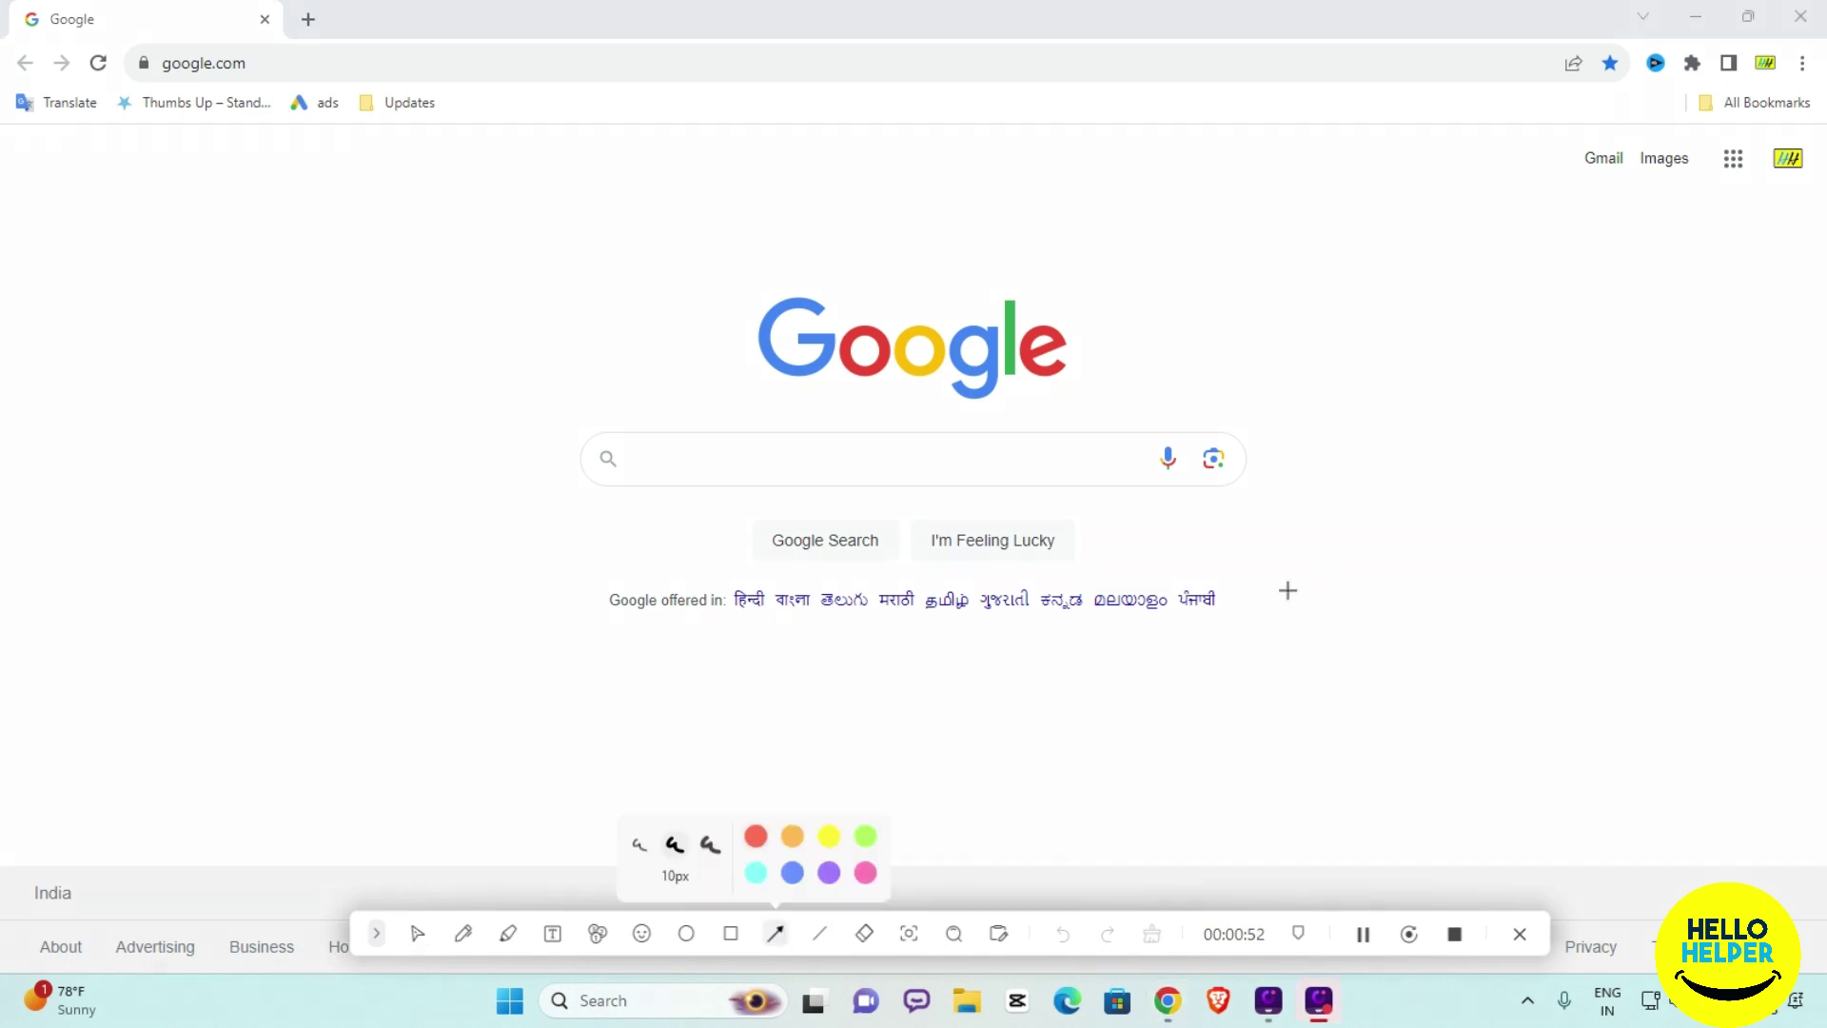
mouse_move(1233, 675)
left_mouse_down()
mouse_move(1748, 59)
mouse_move(1794, 68)
left_mouse_up()
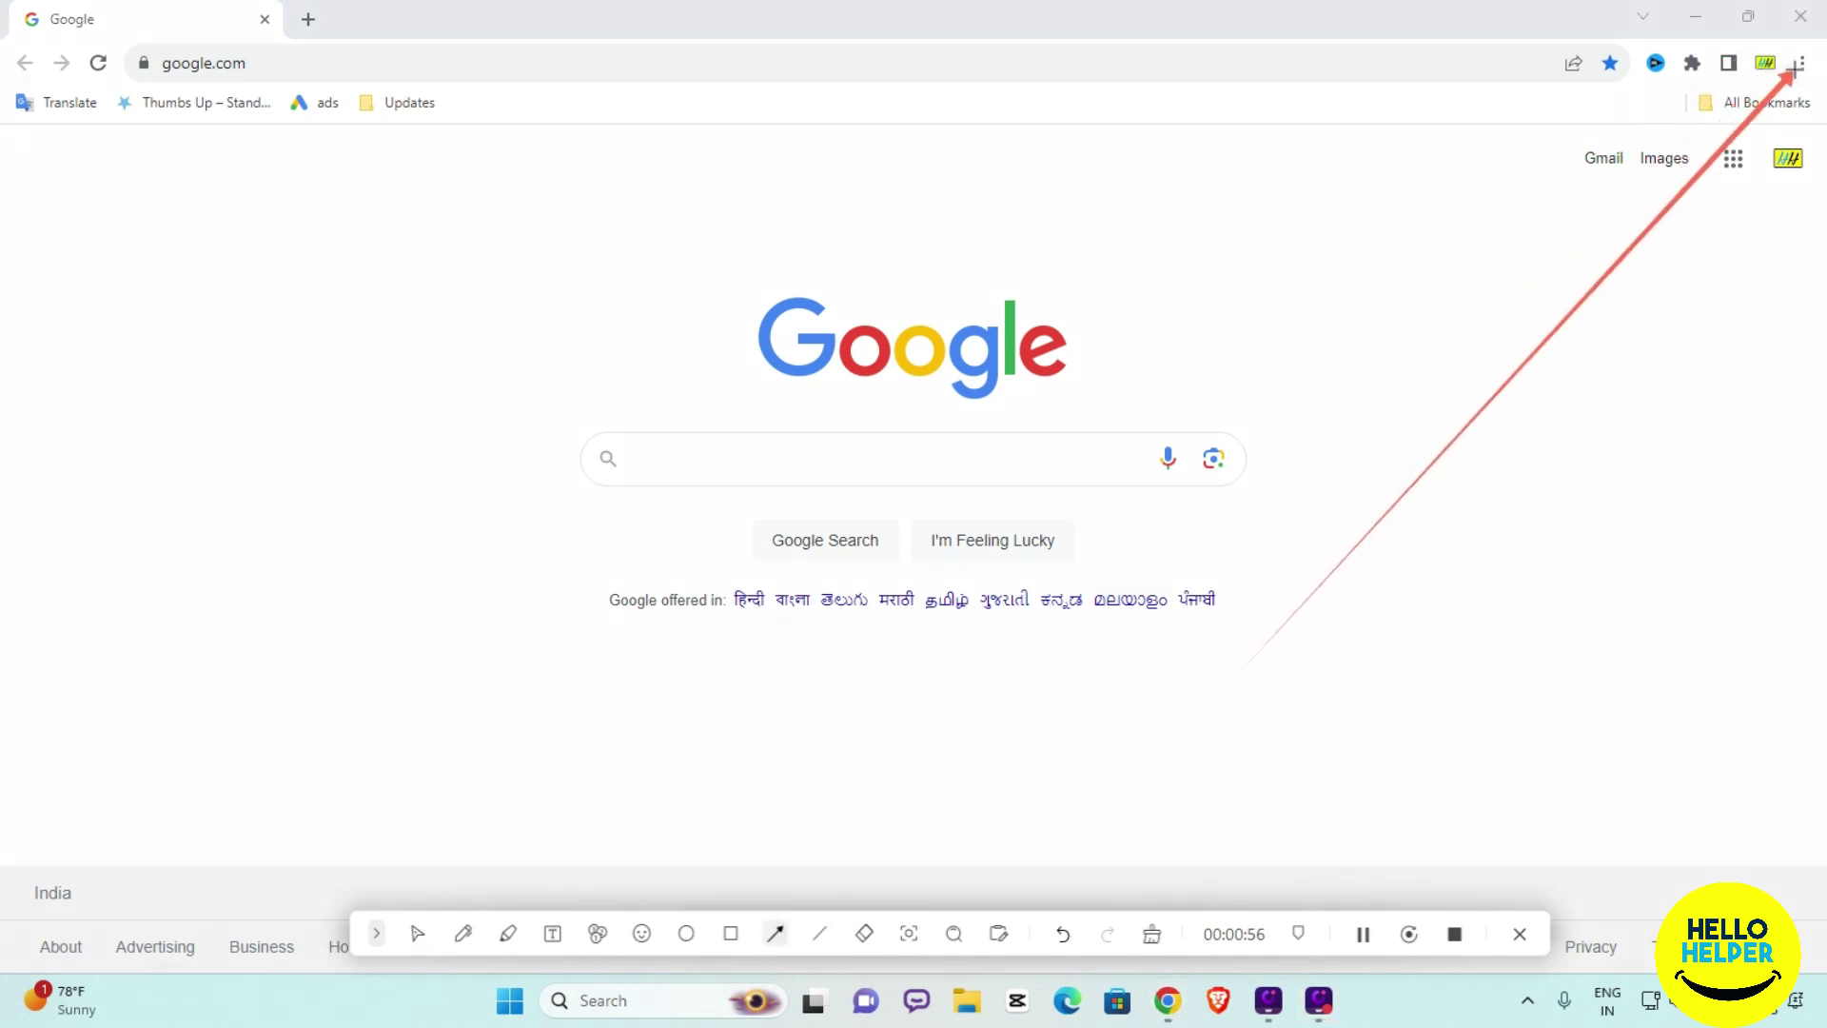
left_click(1151, 935)
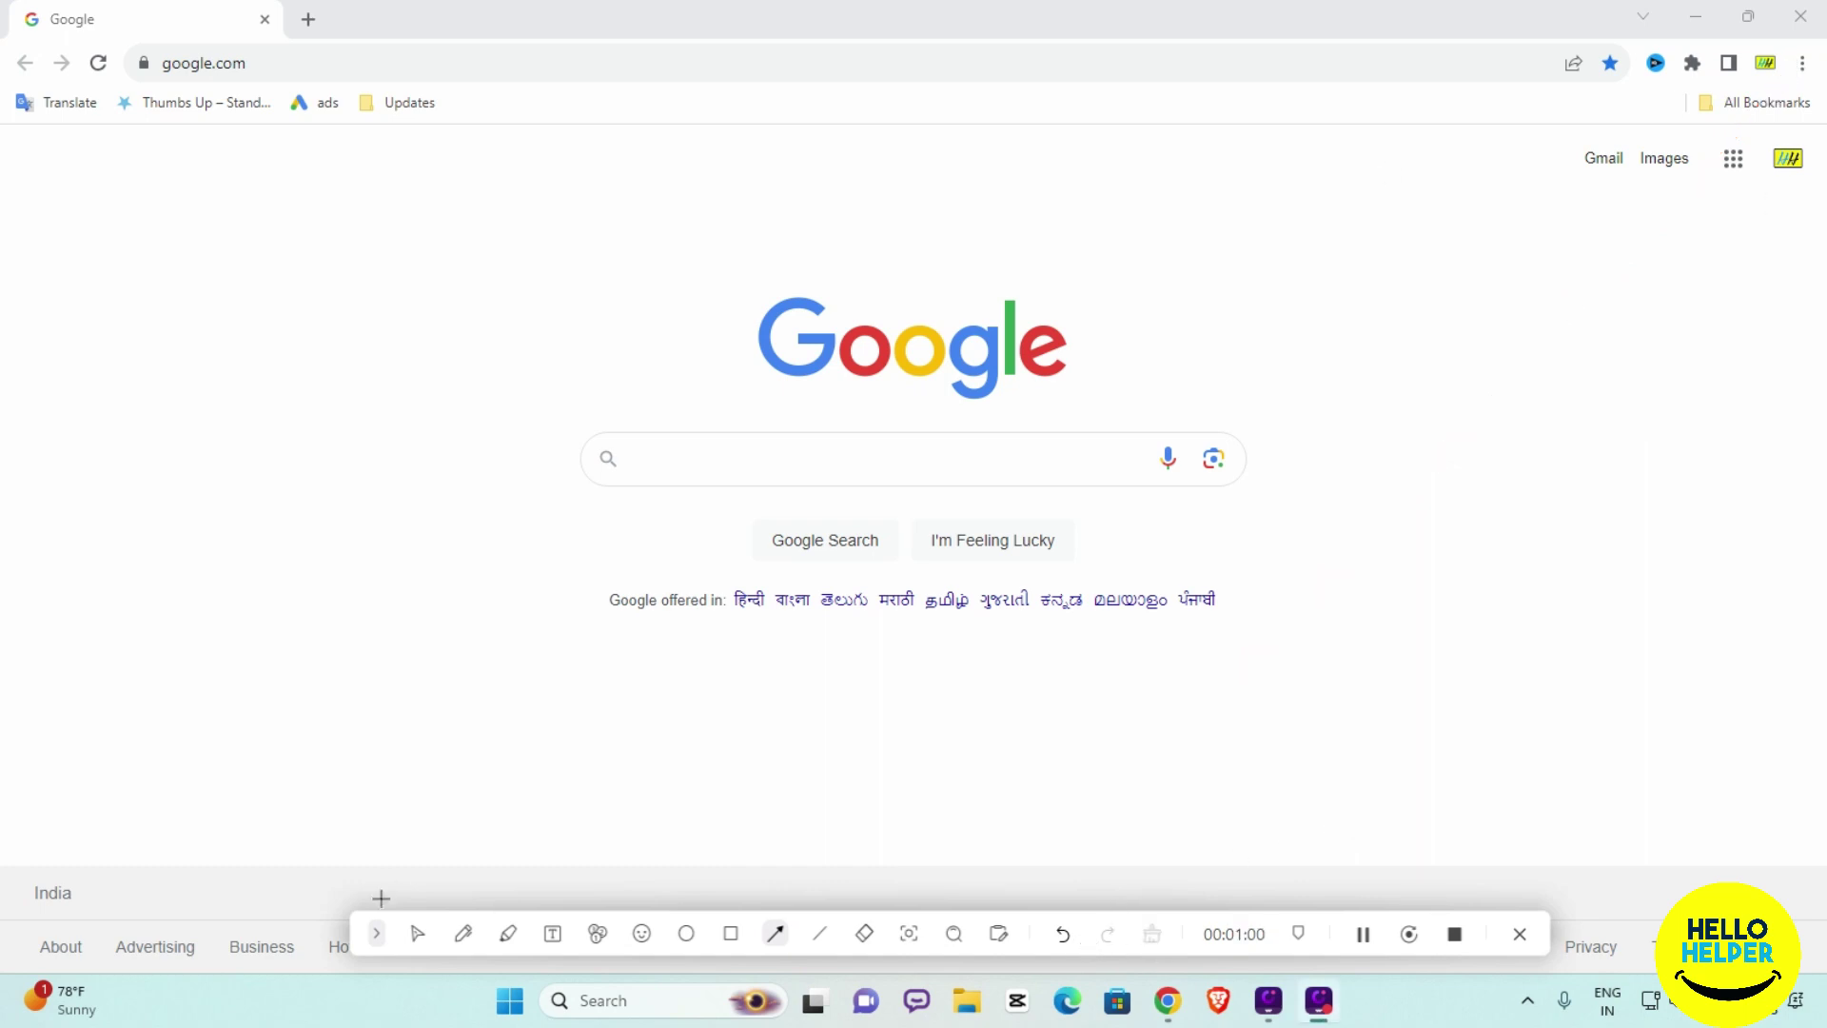
left_click(418, 936)
left_click(1803, 65)
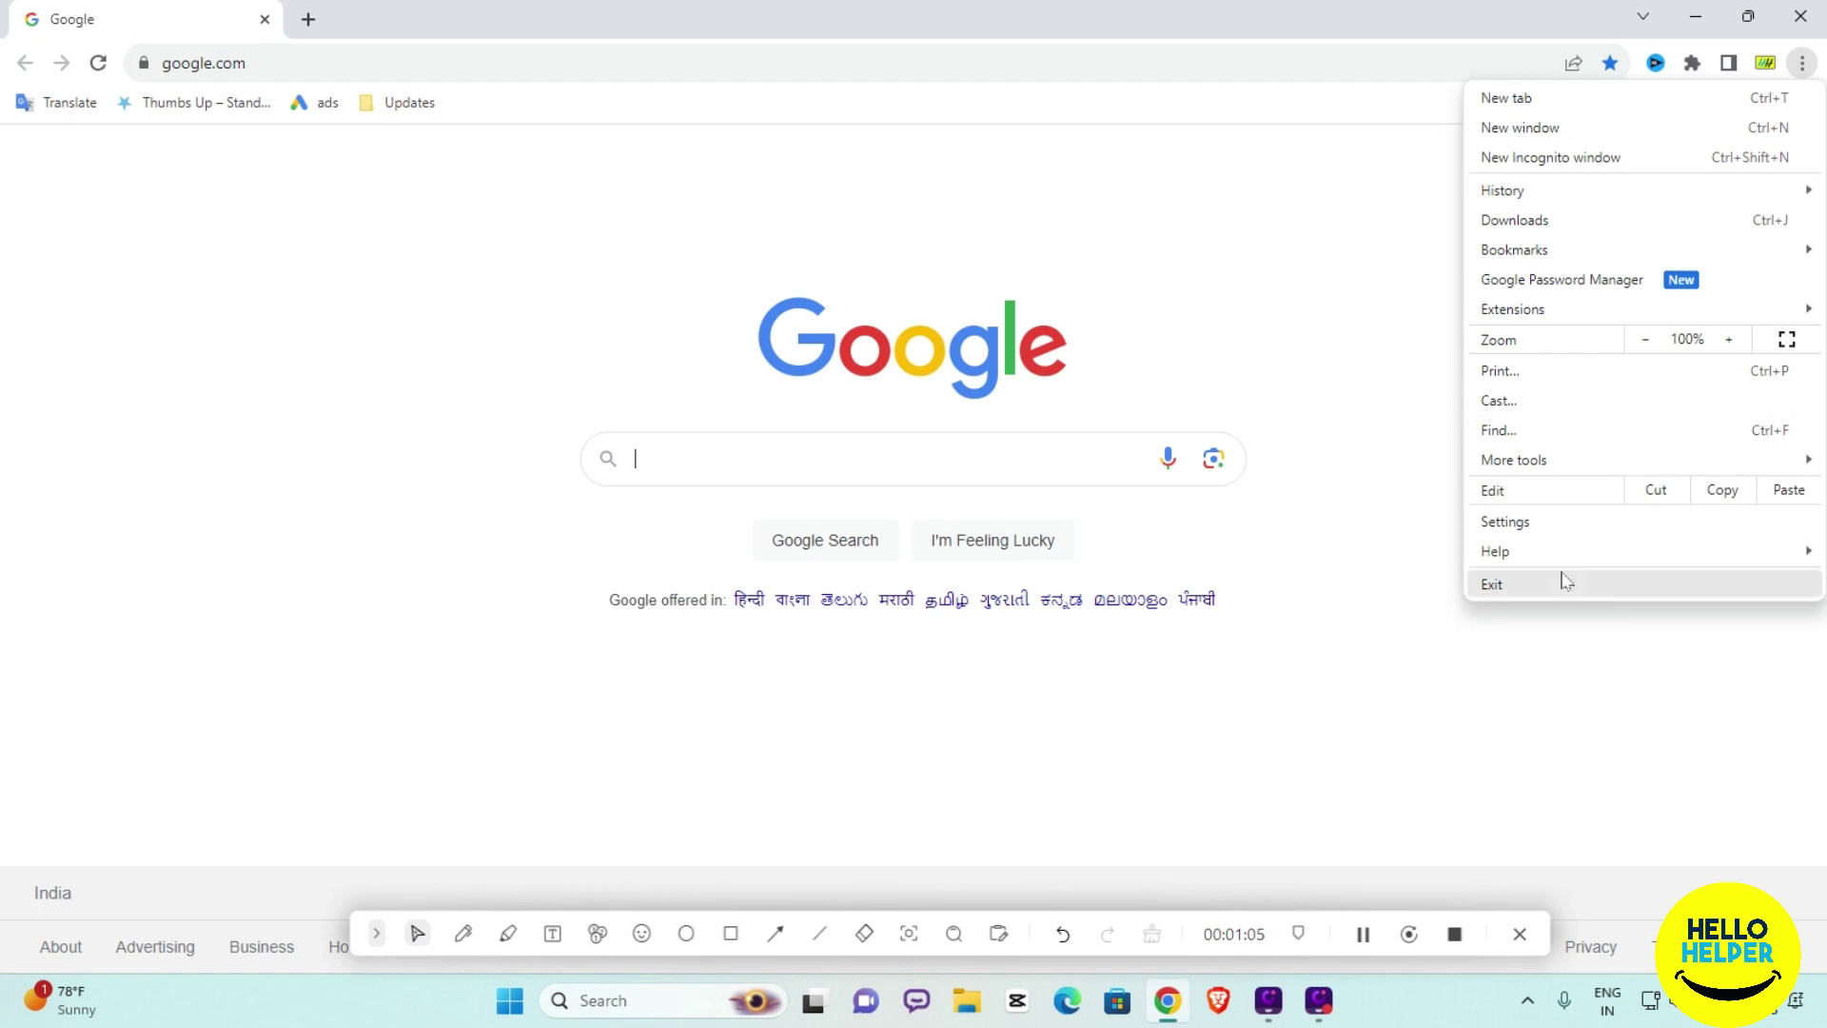
Open About Google Chrome from the Help submenu, confirming version 118.0.5993.71 is up to date
mouse_move(1557, 565)
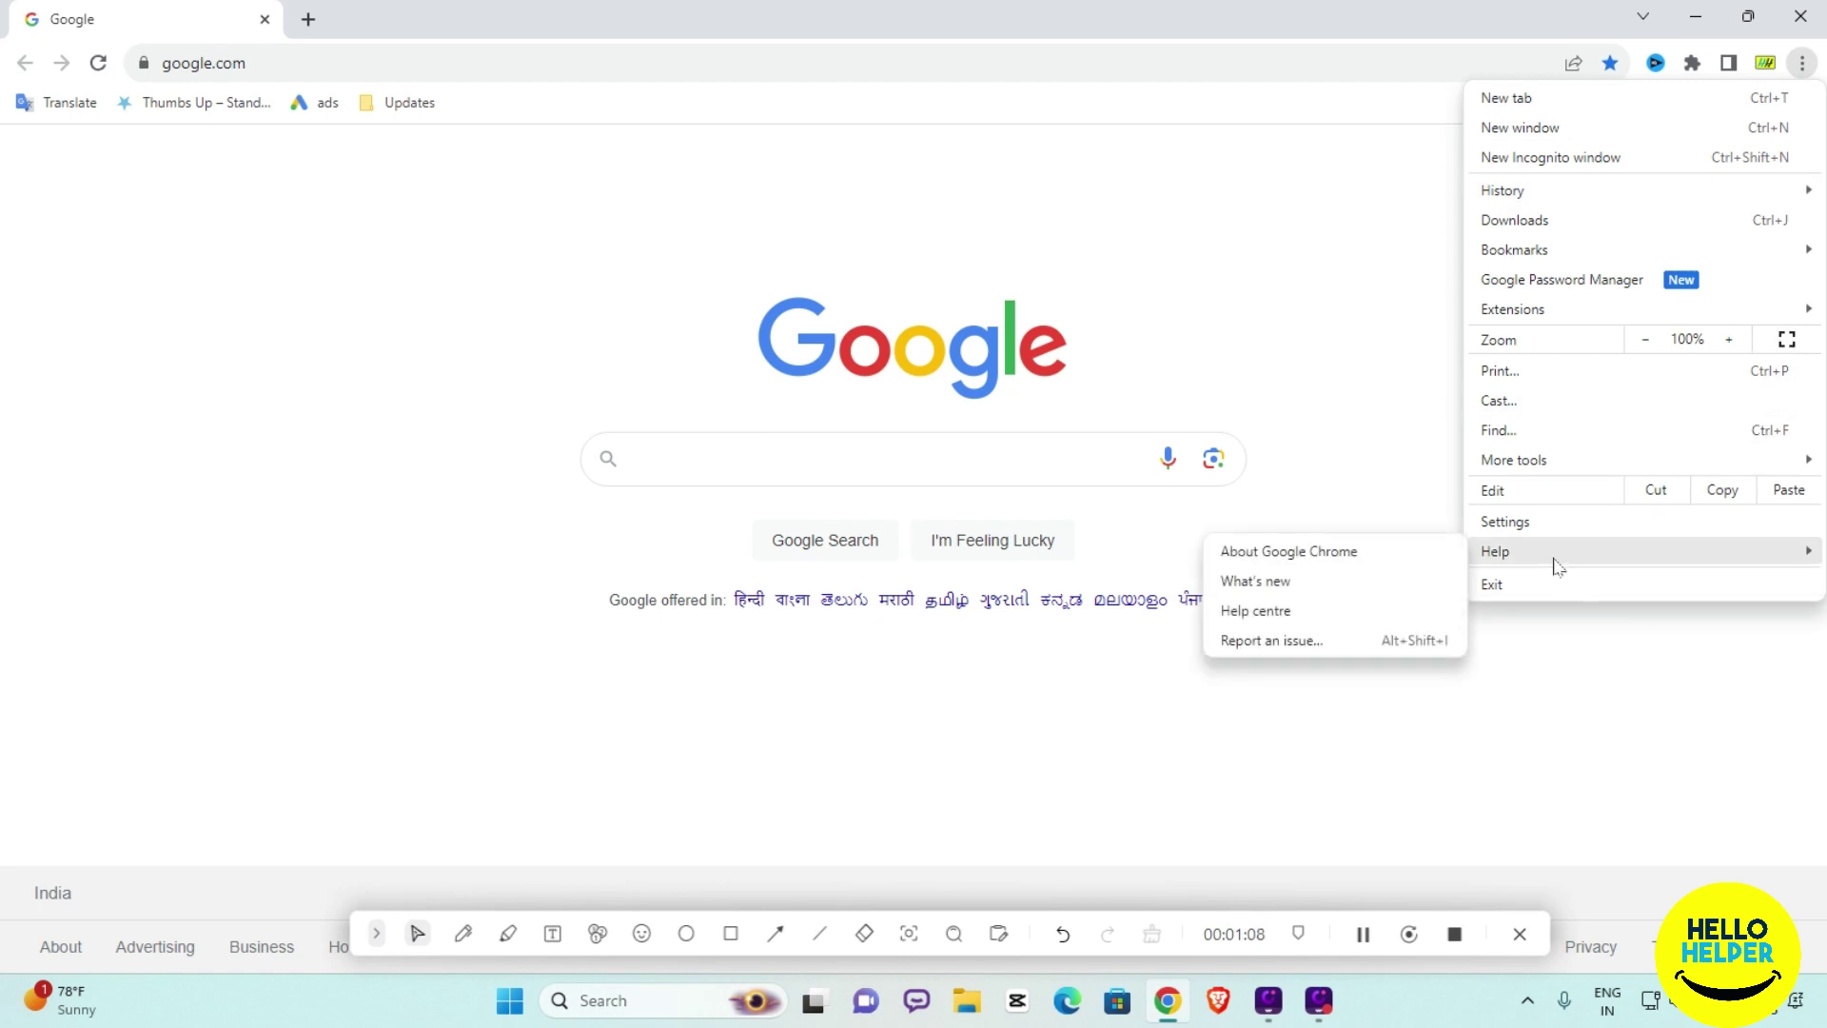
left_click(1309, 557)
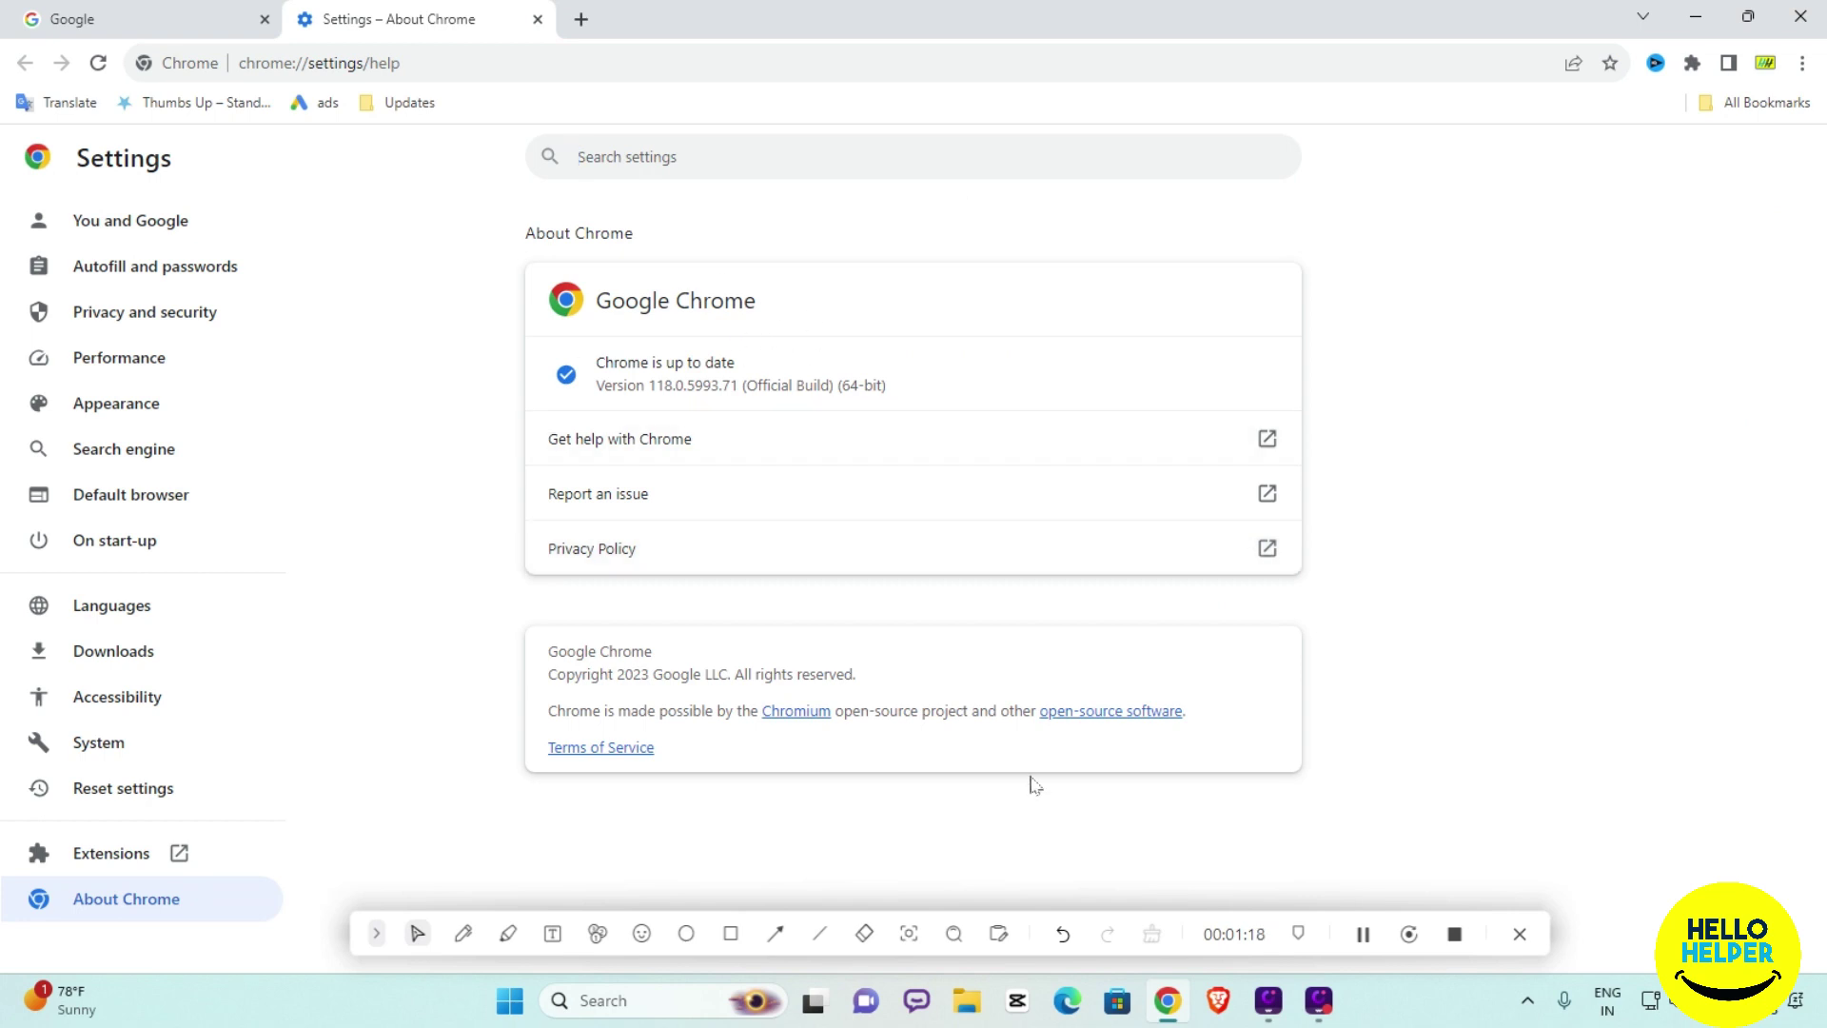
left_click(730, 933)
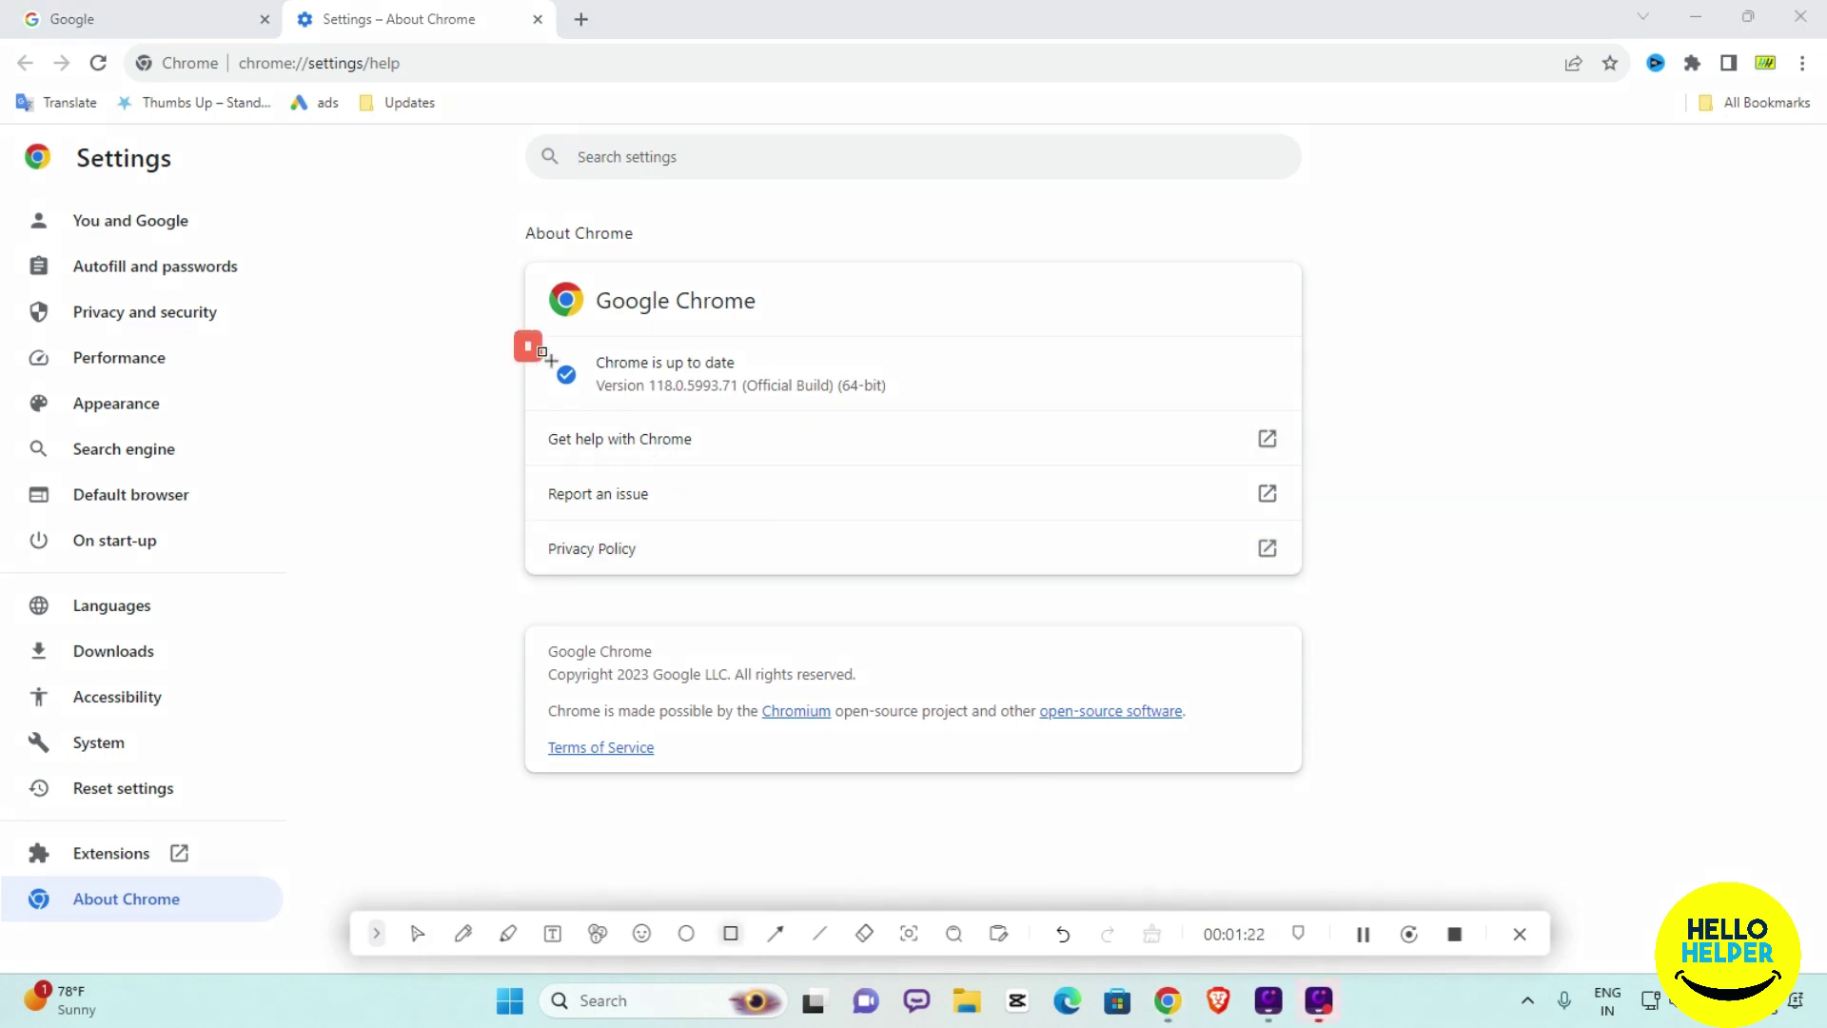
left_click_drag(551, 361, 1303, 403)
left_click(417, 934)
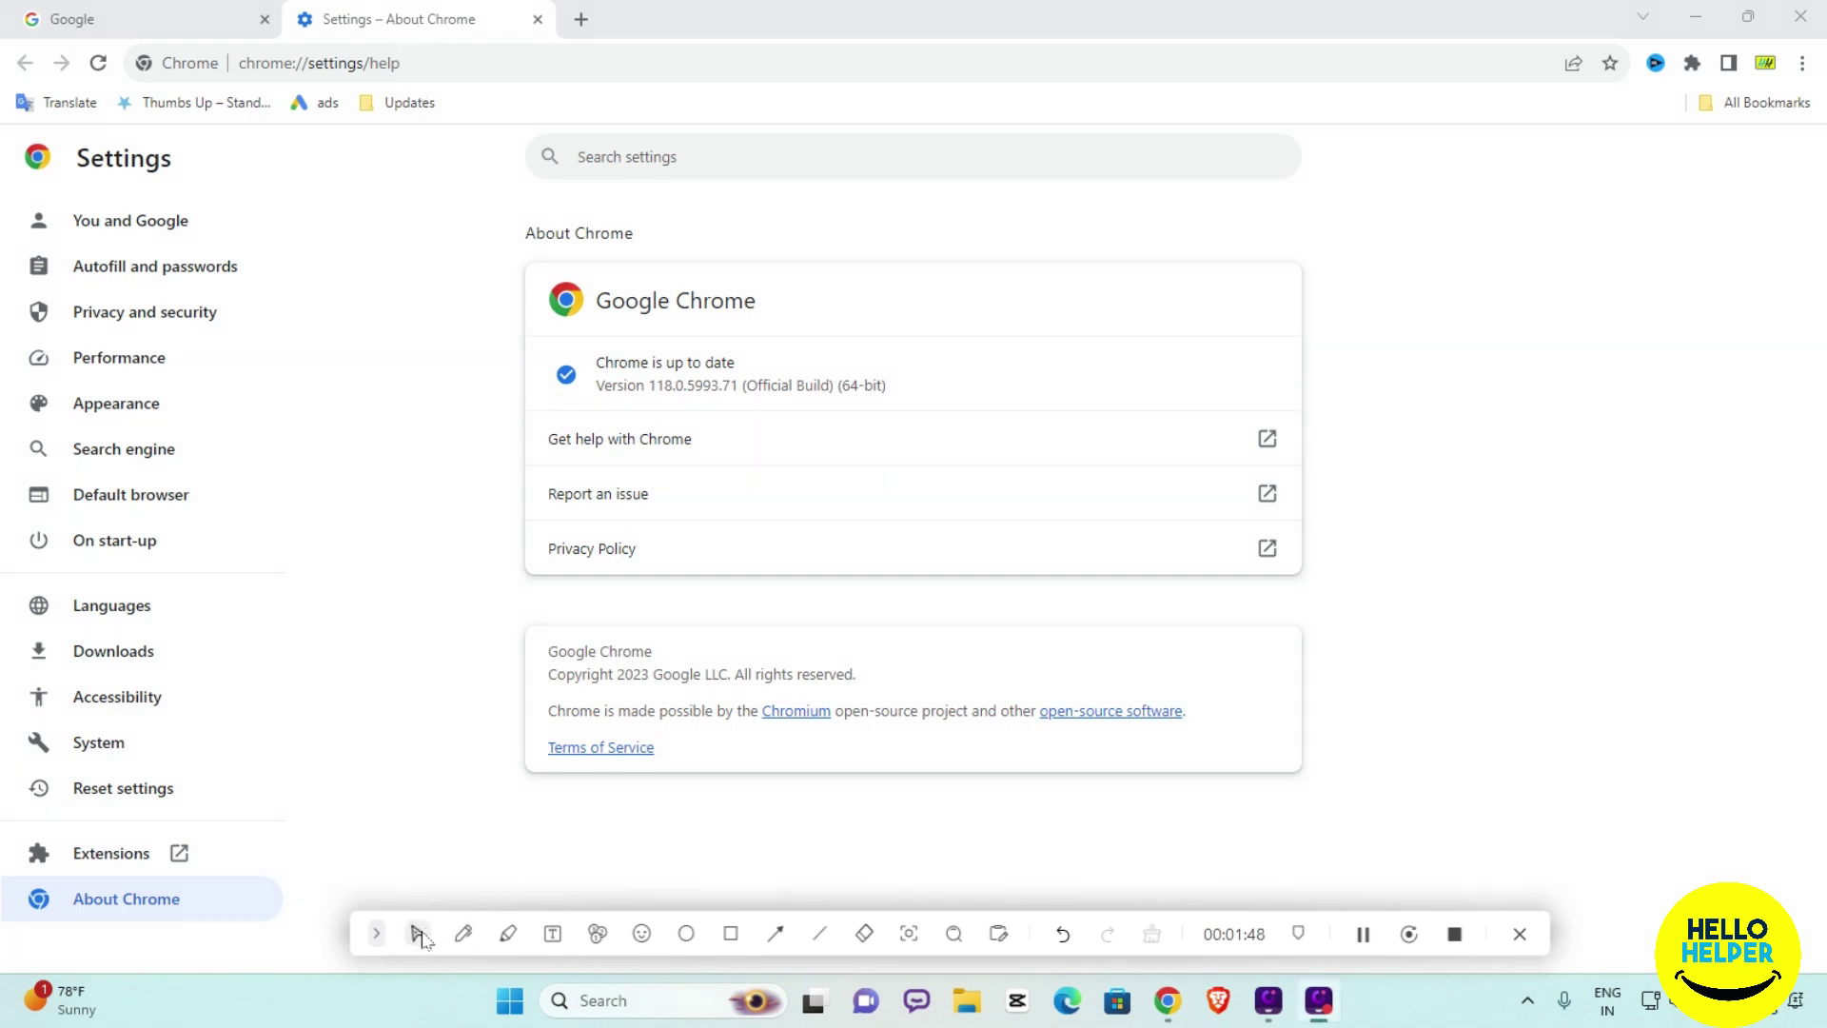
Load chrome://flags and filter the flags by 'refre' to show the two Refresh 2023 flags
key("BackSpace")
key("BackSpace")
key("BackSpace")
key("BackSpace")
key("BackSpace")
key("BackSpace")
key("BackSpace")
key("BackSpace")
key("BackSpace")
key("BackSpace")
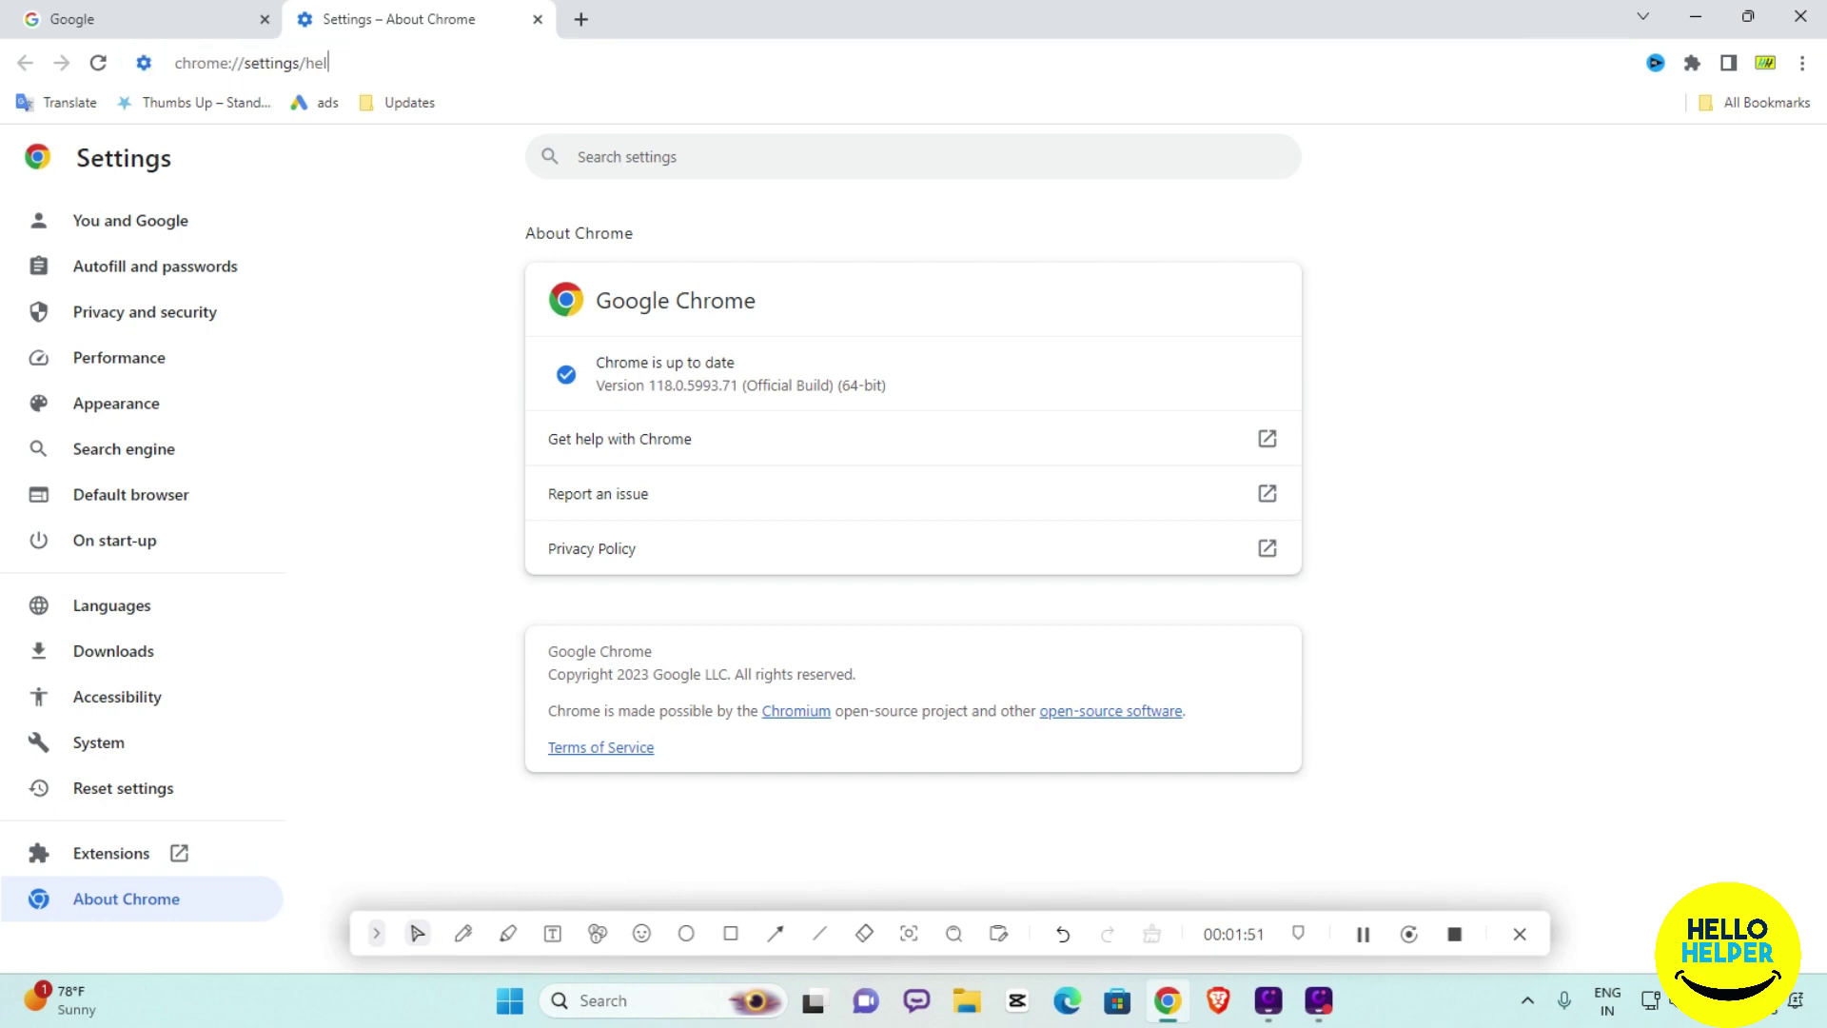
key("BackSpace")
key("BackSpace")
key("BackSpace")
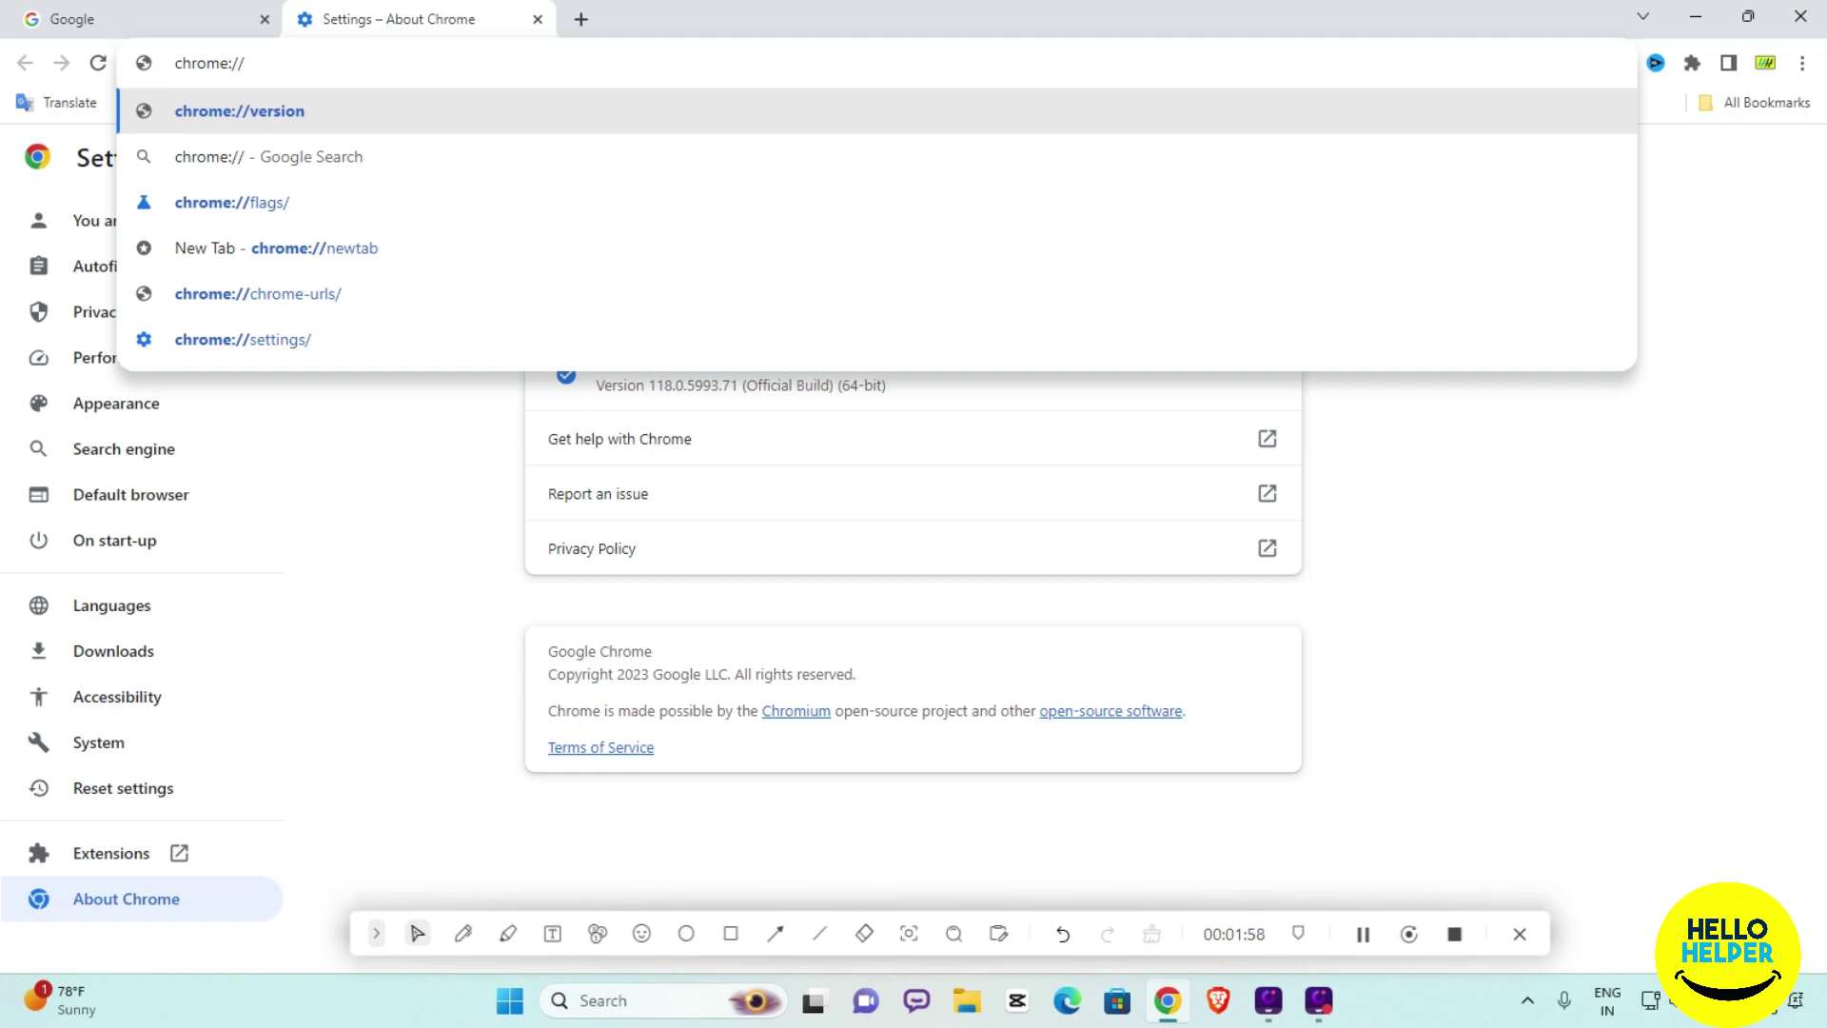
type("f")
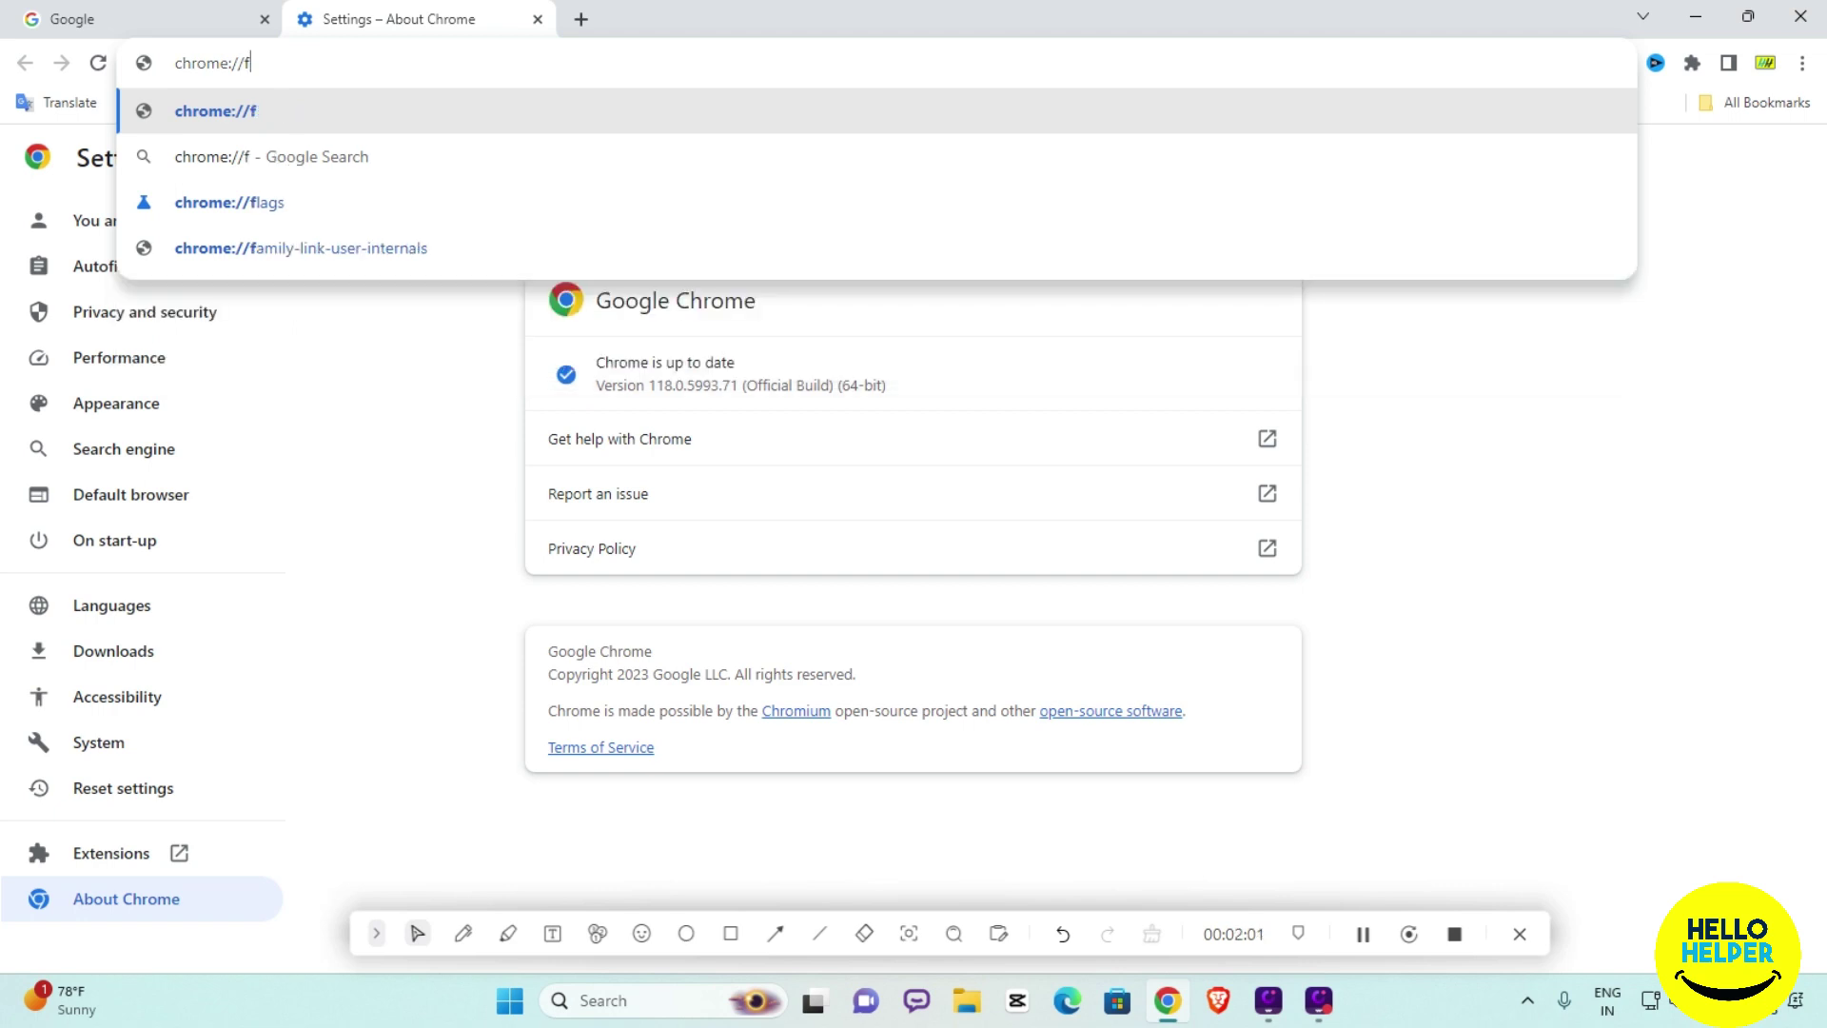
type("lags")
key("Return")
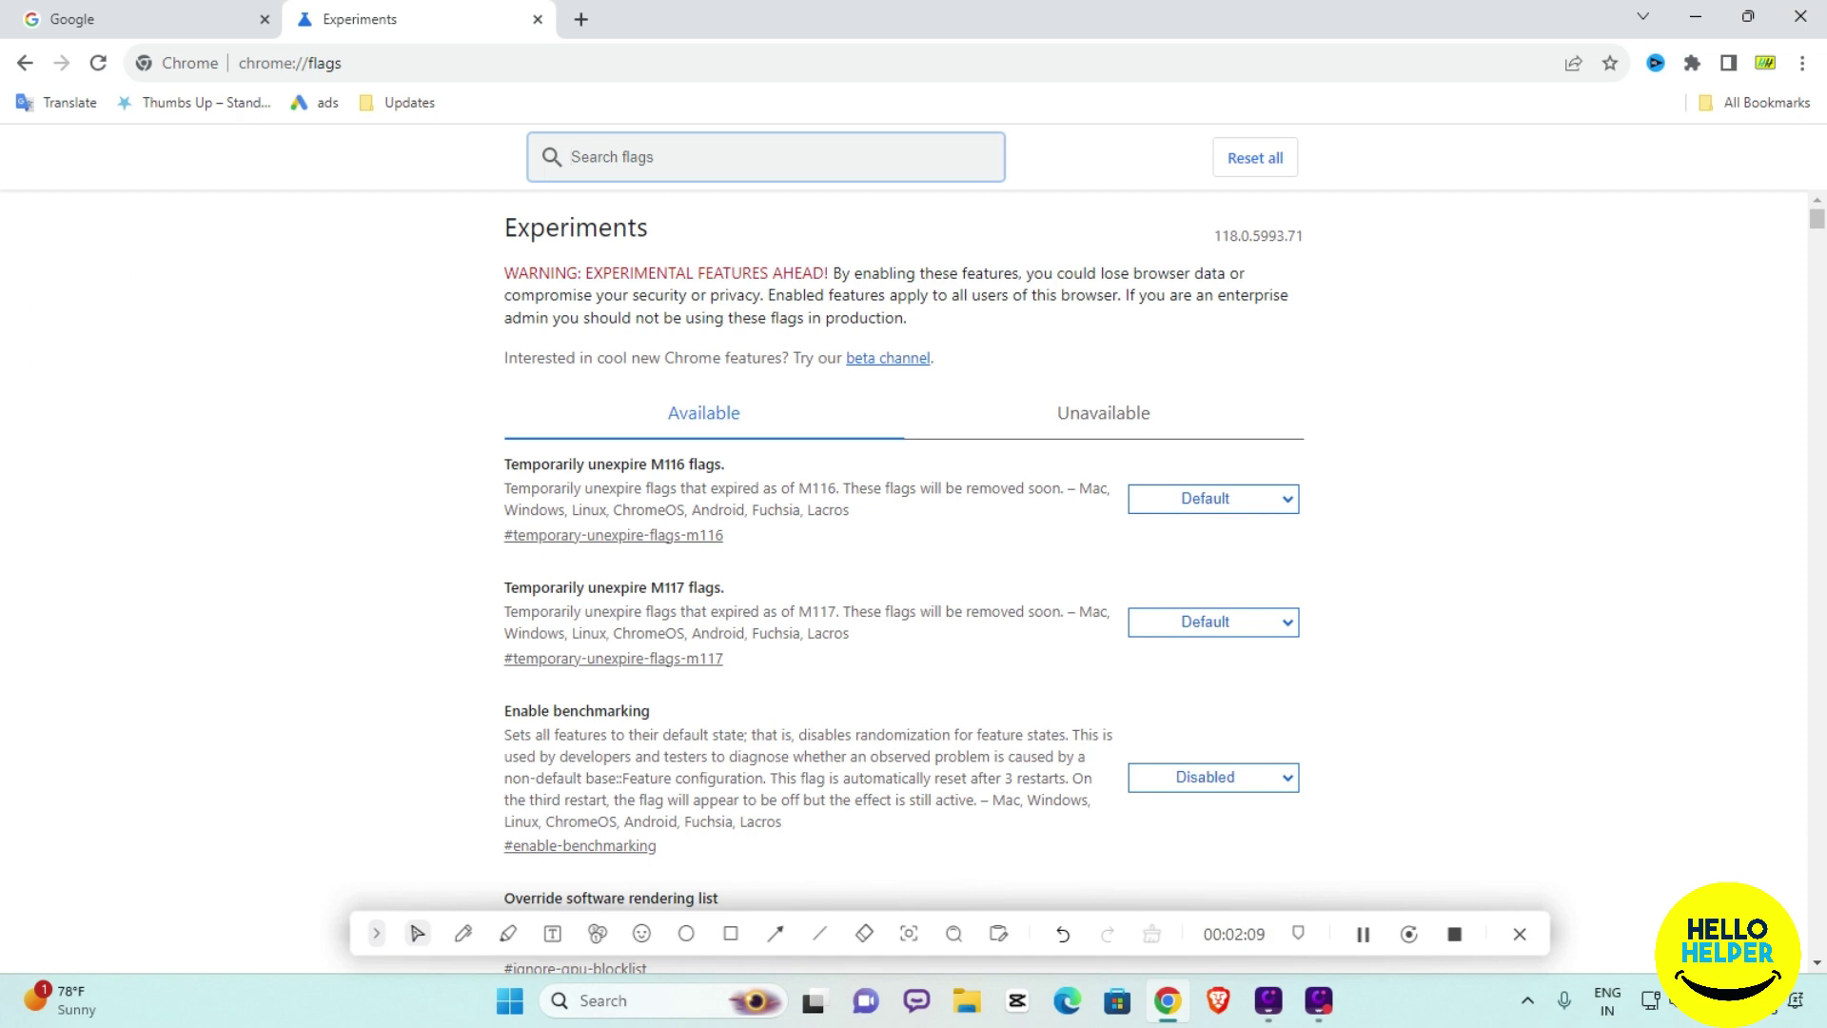
type("refre")
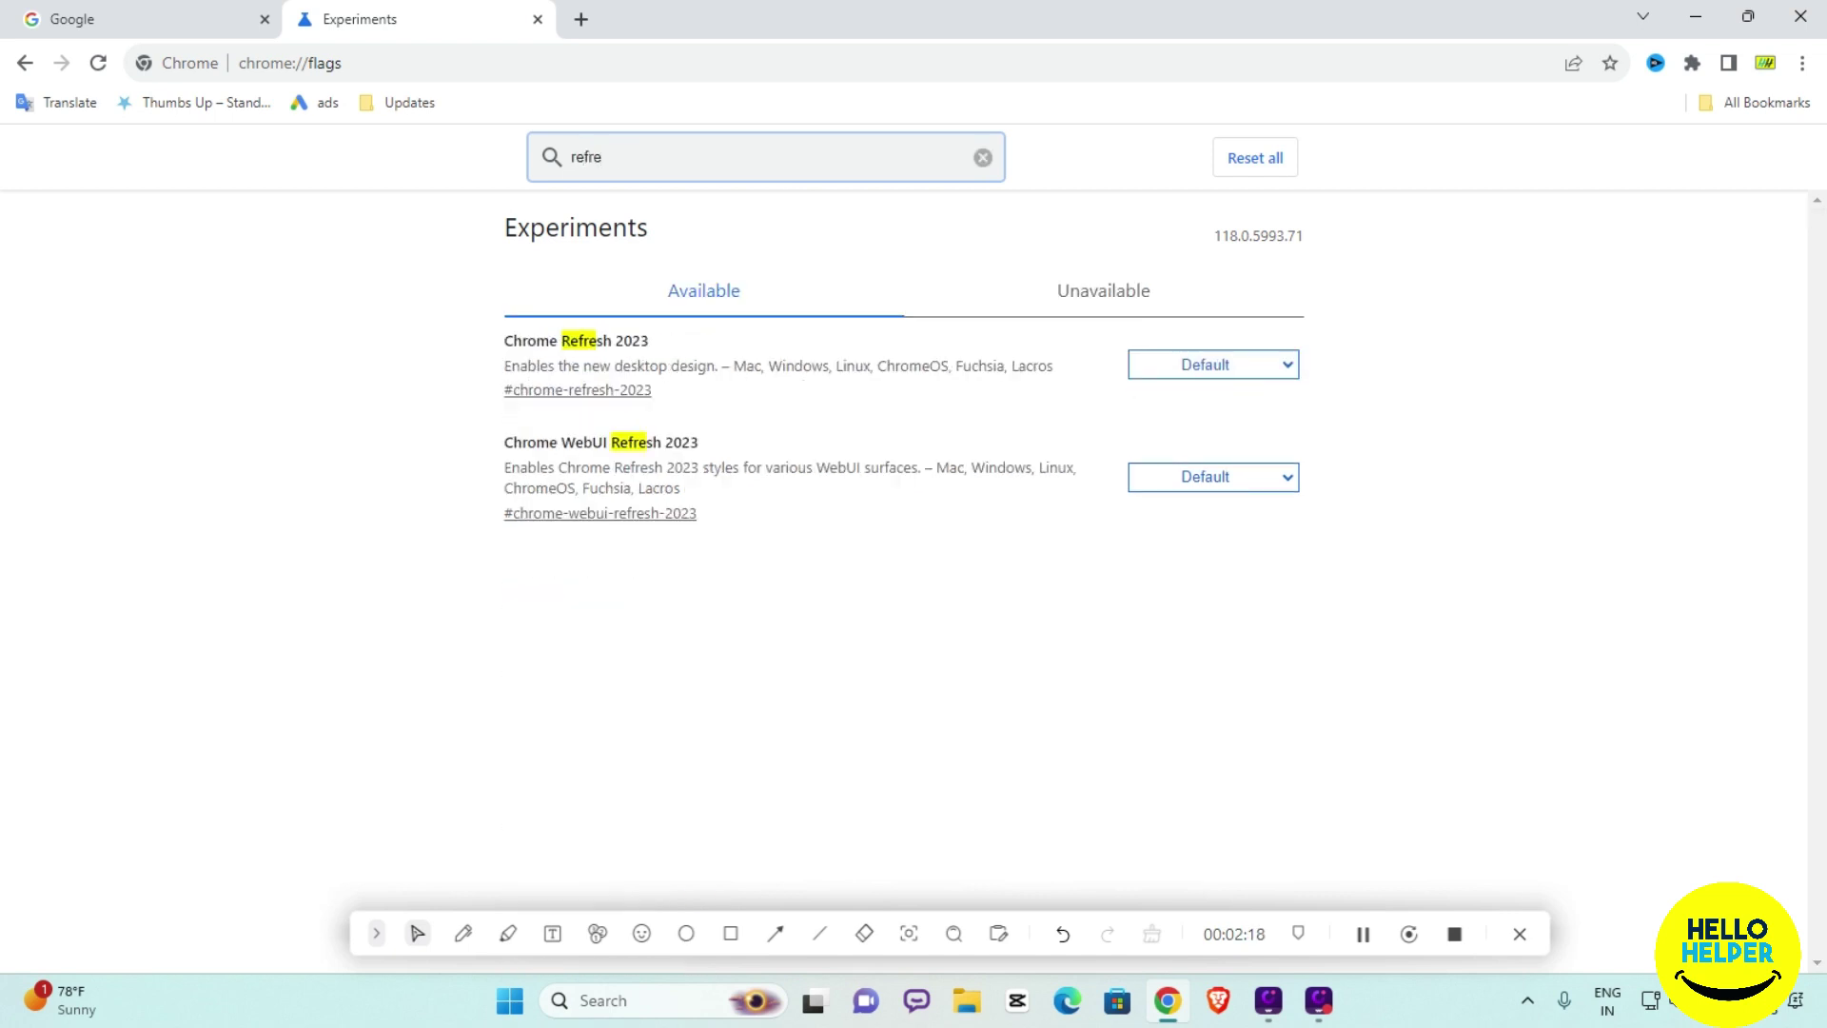
Set both the Chrome Refresh 2023 and Chrome WebUI Refresh 2023 flags to Enabled
left_click(1287, 371)
left_click(1287, 371)
left_click(1286, 371)
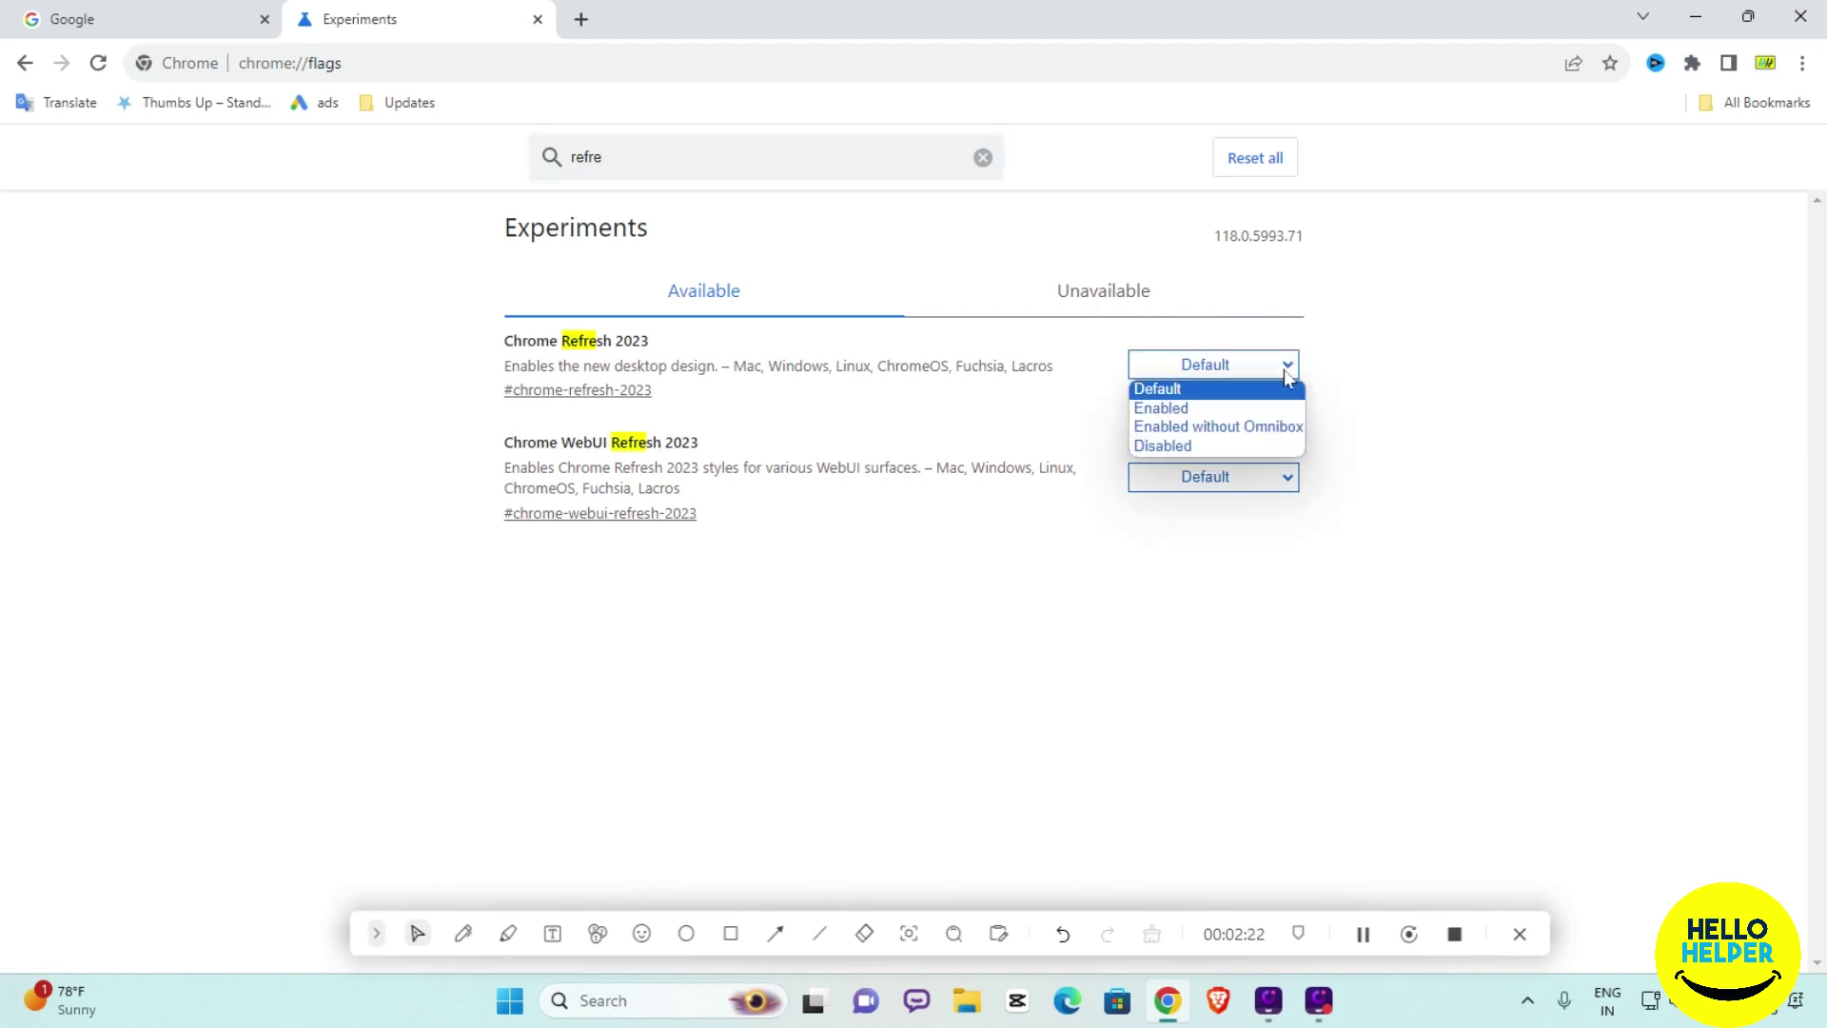
left_click(1206, 416)
left_click(1286, 478)
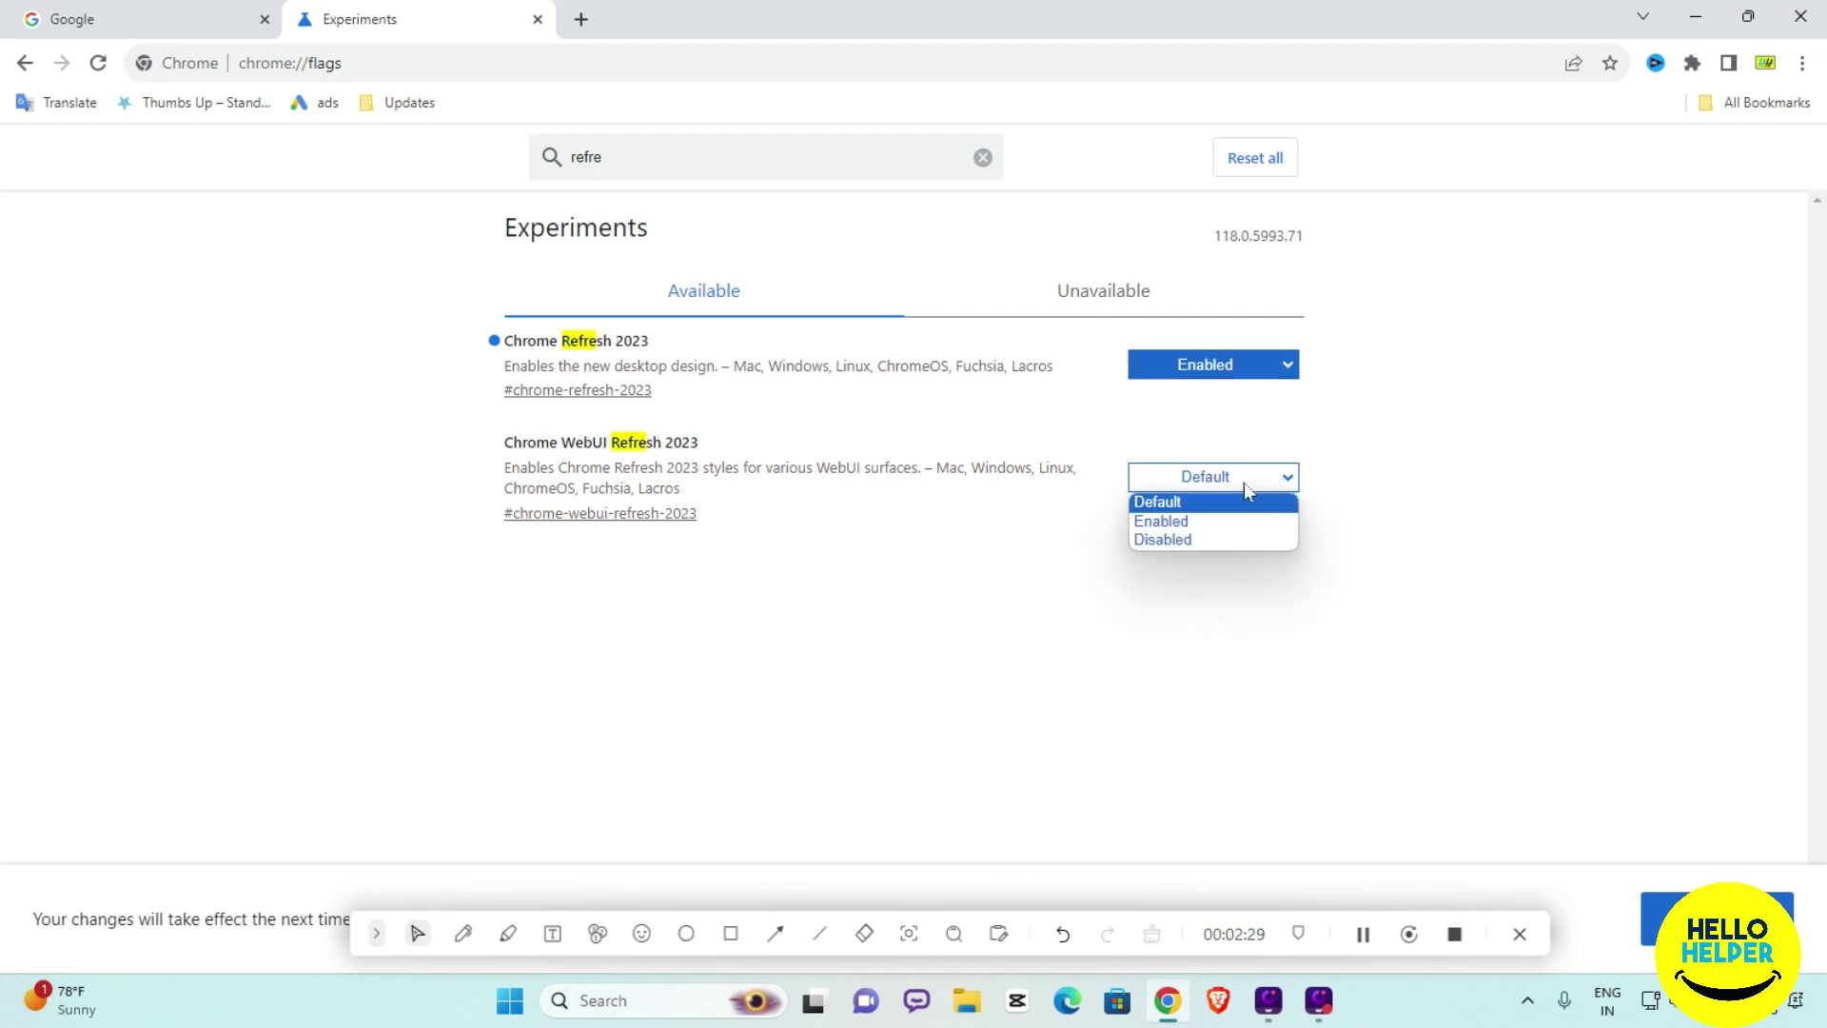
left_click(1164, 522)
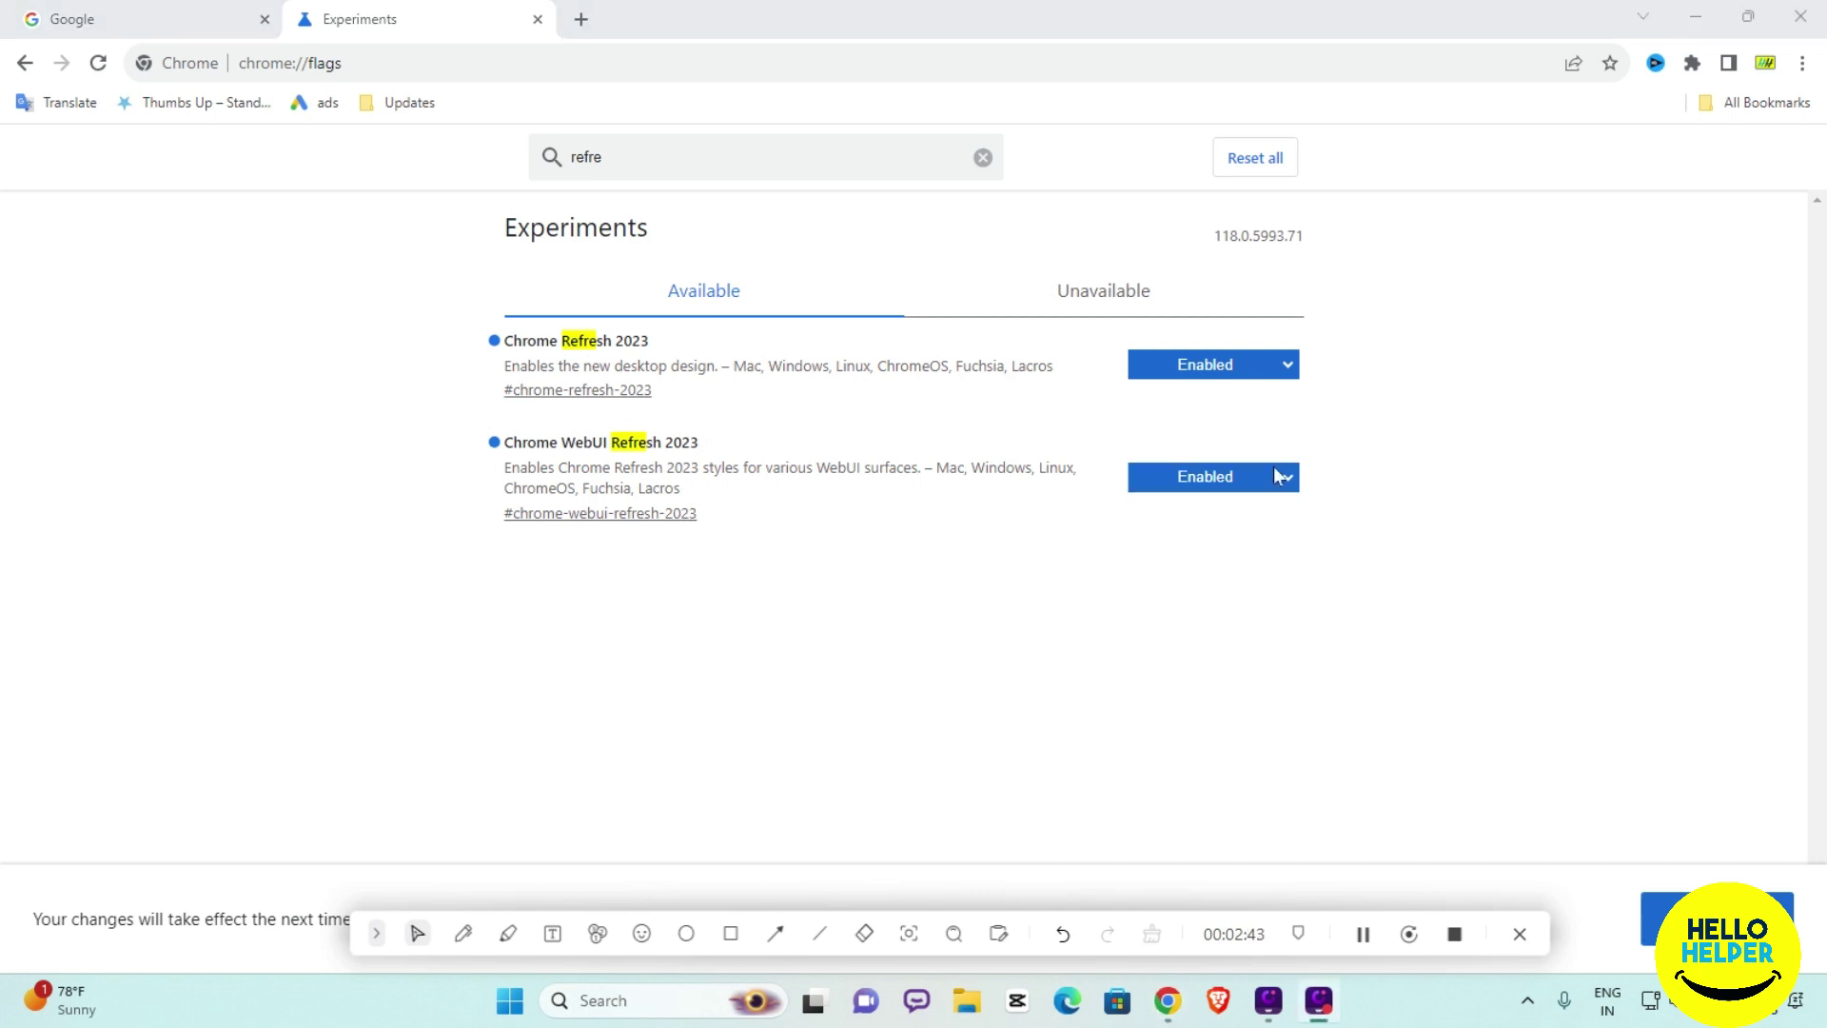
left_click(874, 14)
Search the flags for 'side' and box the Customize Chrome Side Panel flag with an annotation
key("BackSpace")
key("BackSpace")
key("BackSpace")
key("BackSpace")
key("BackSpace")
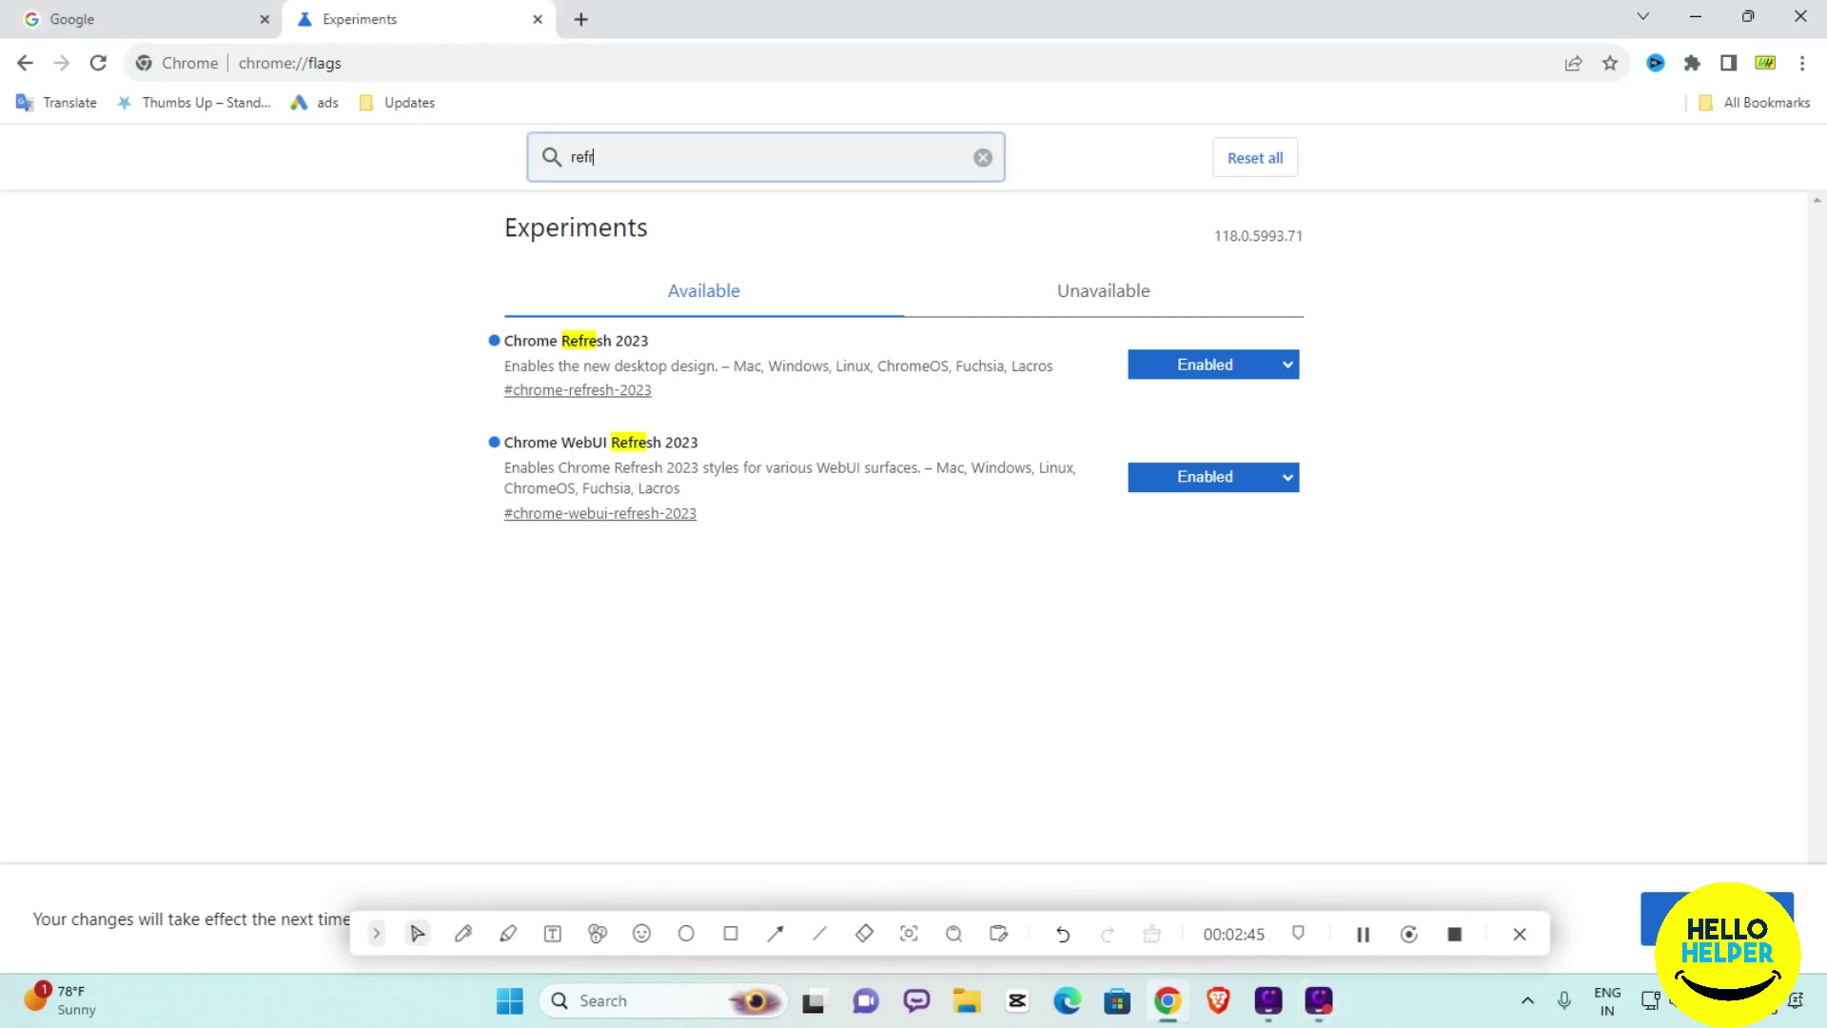
type("side")
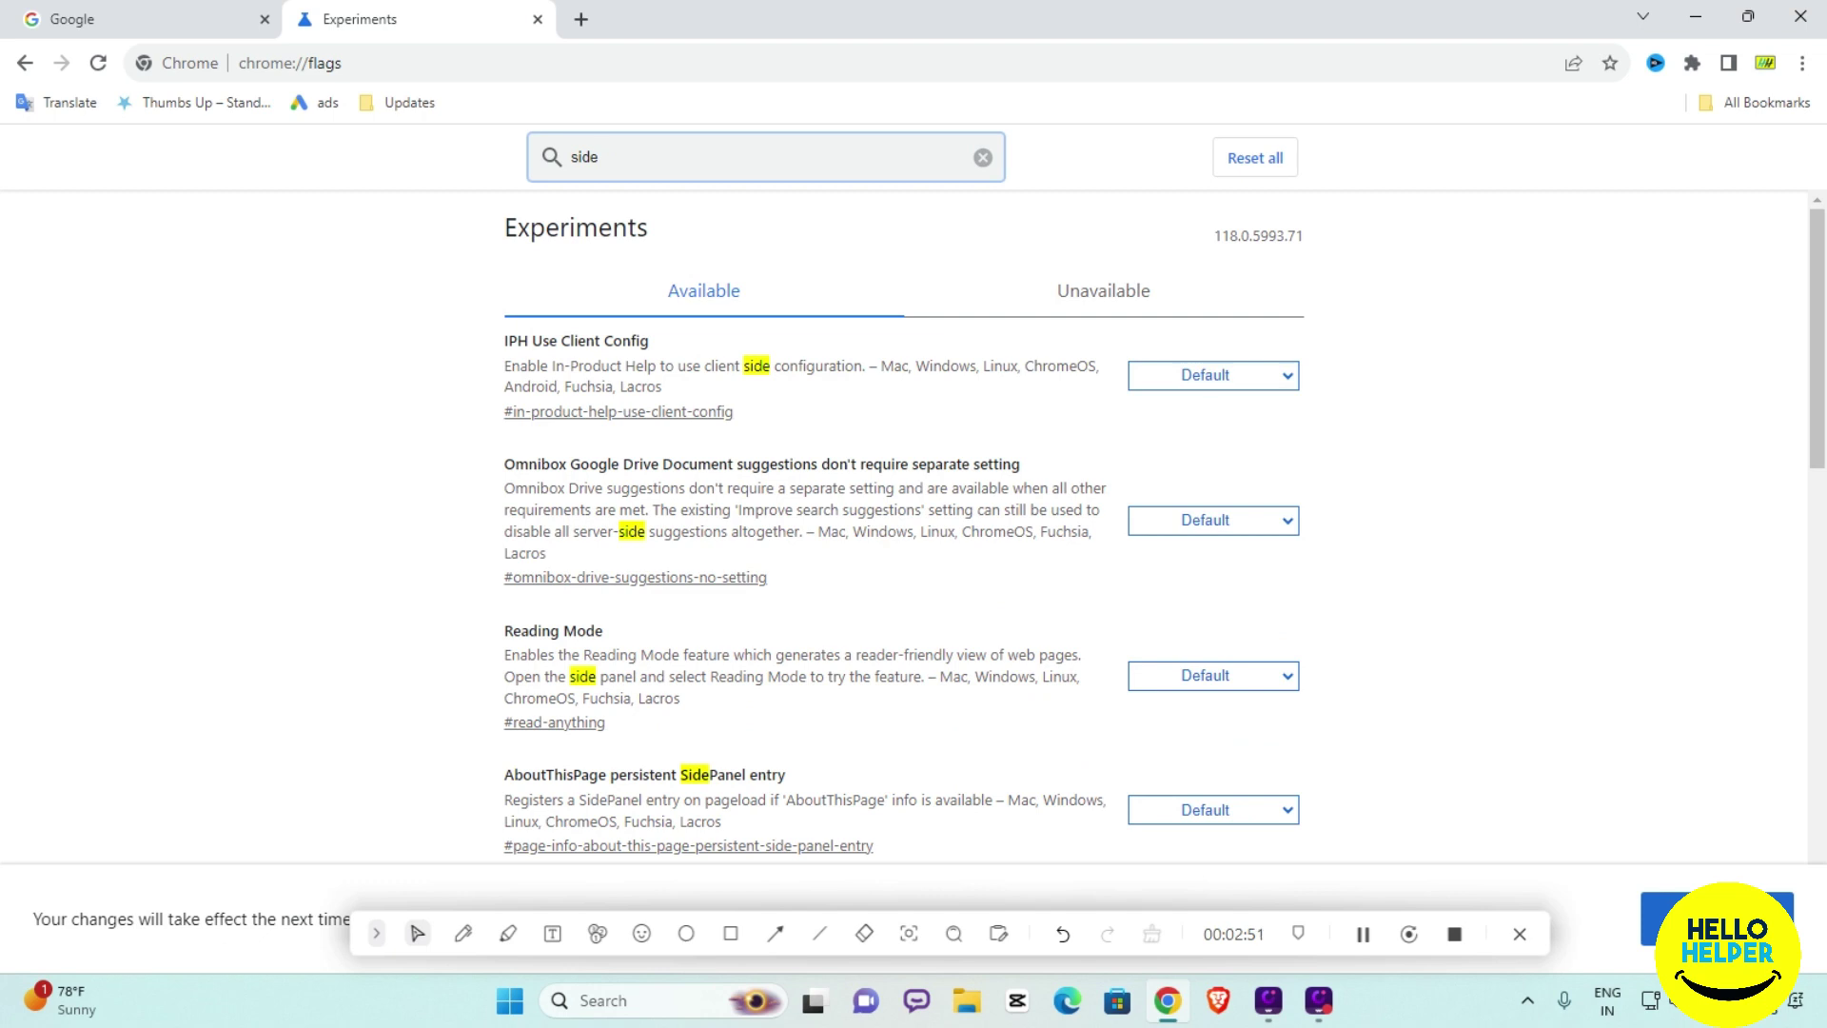
scroll(748, 457, "down", 5)
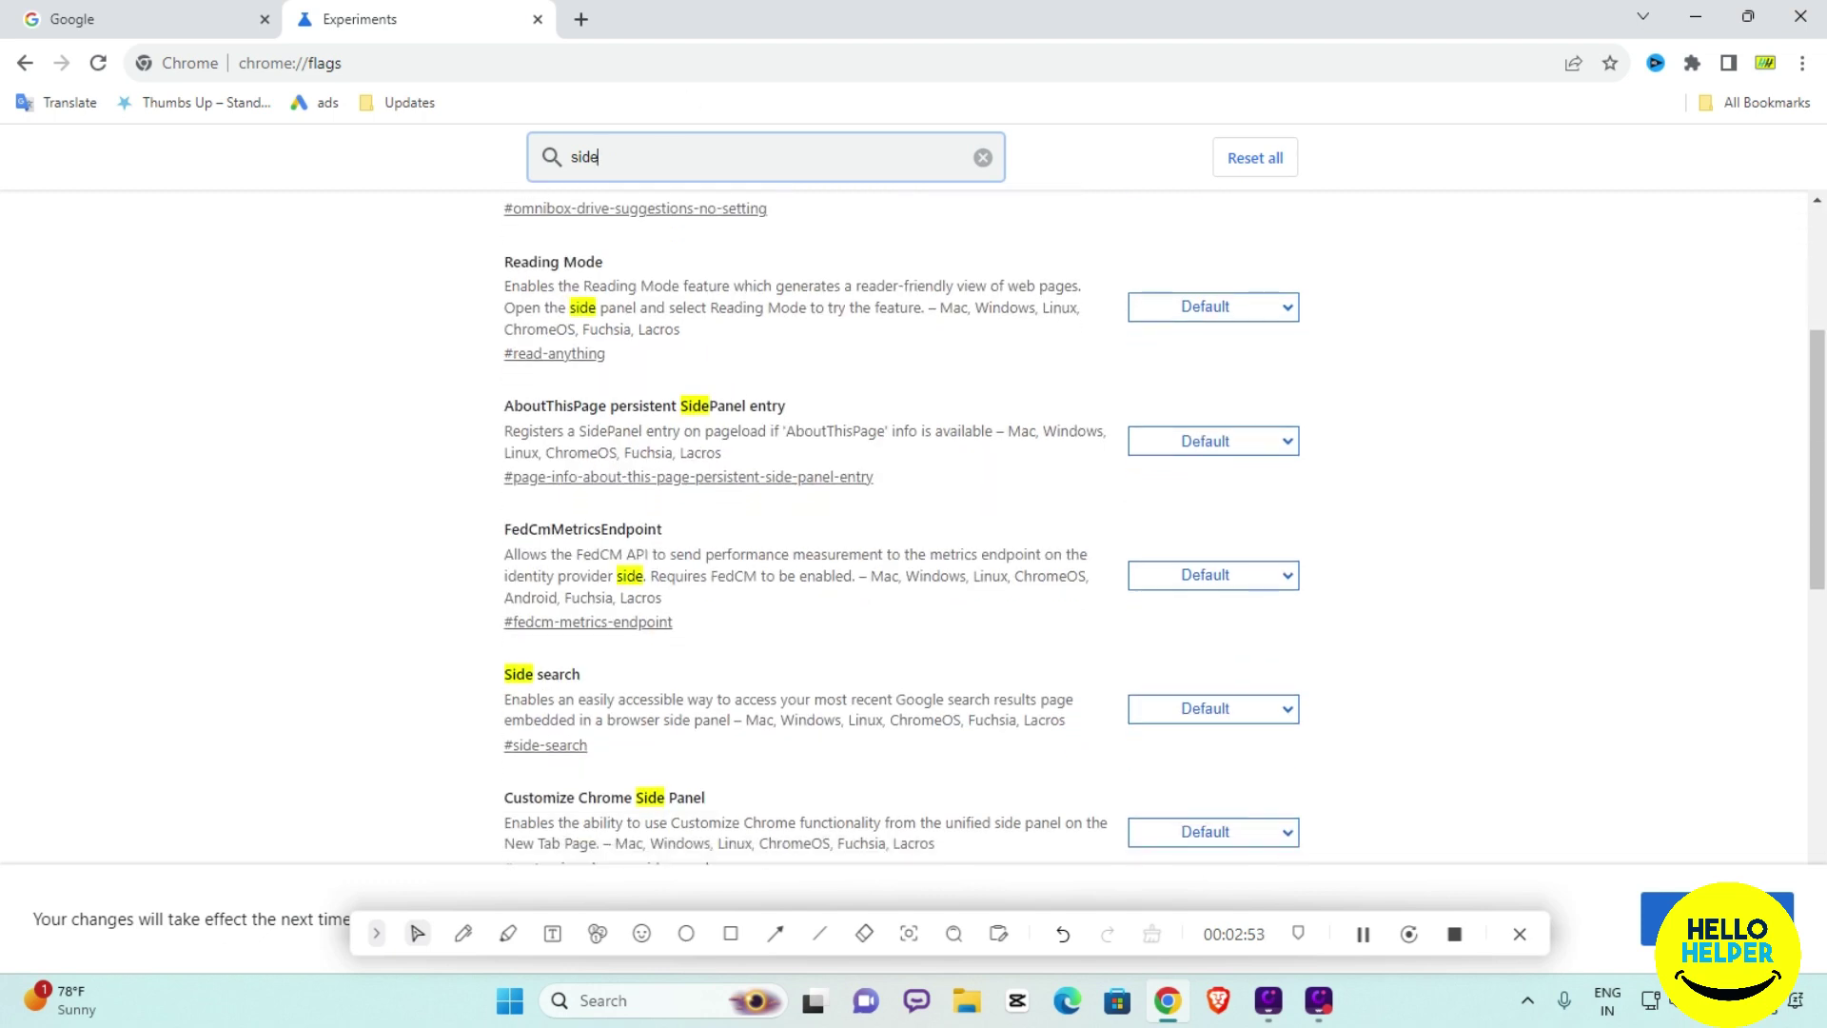
scroll(808, 709, "down", 1)
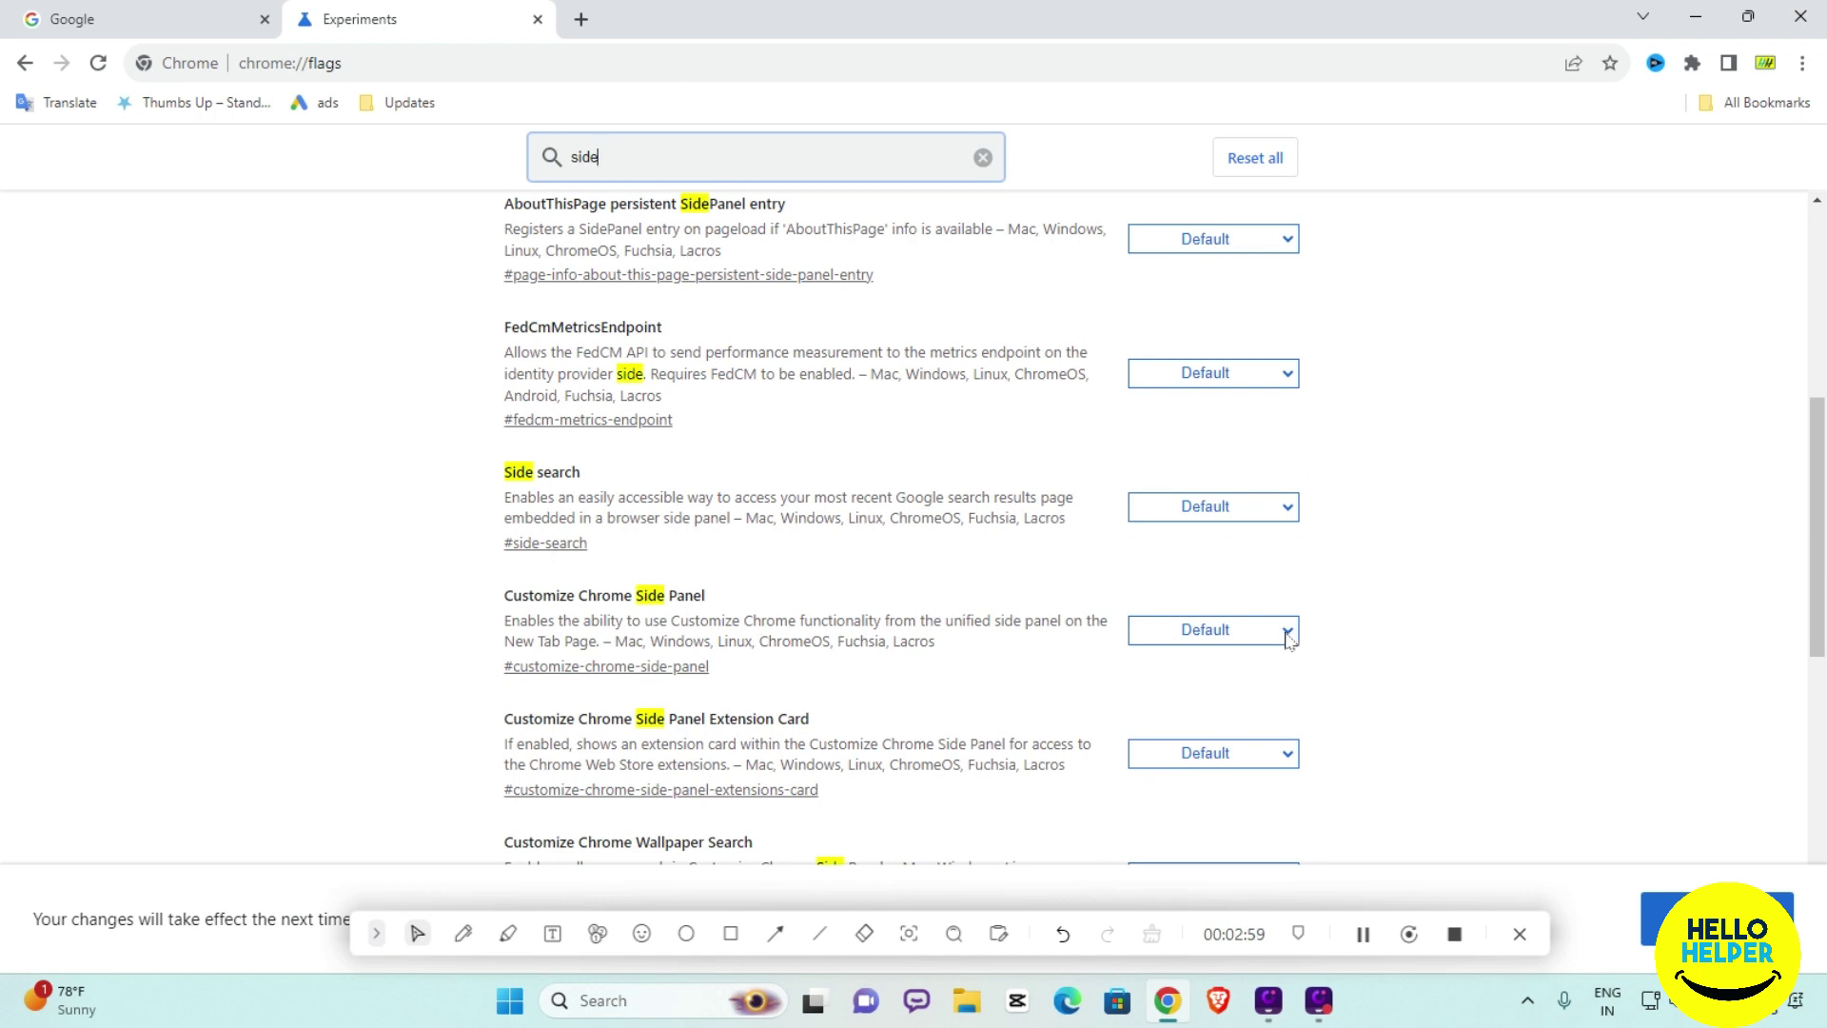
left_click(730, 934)
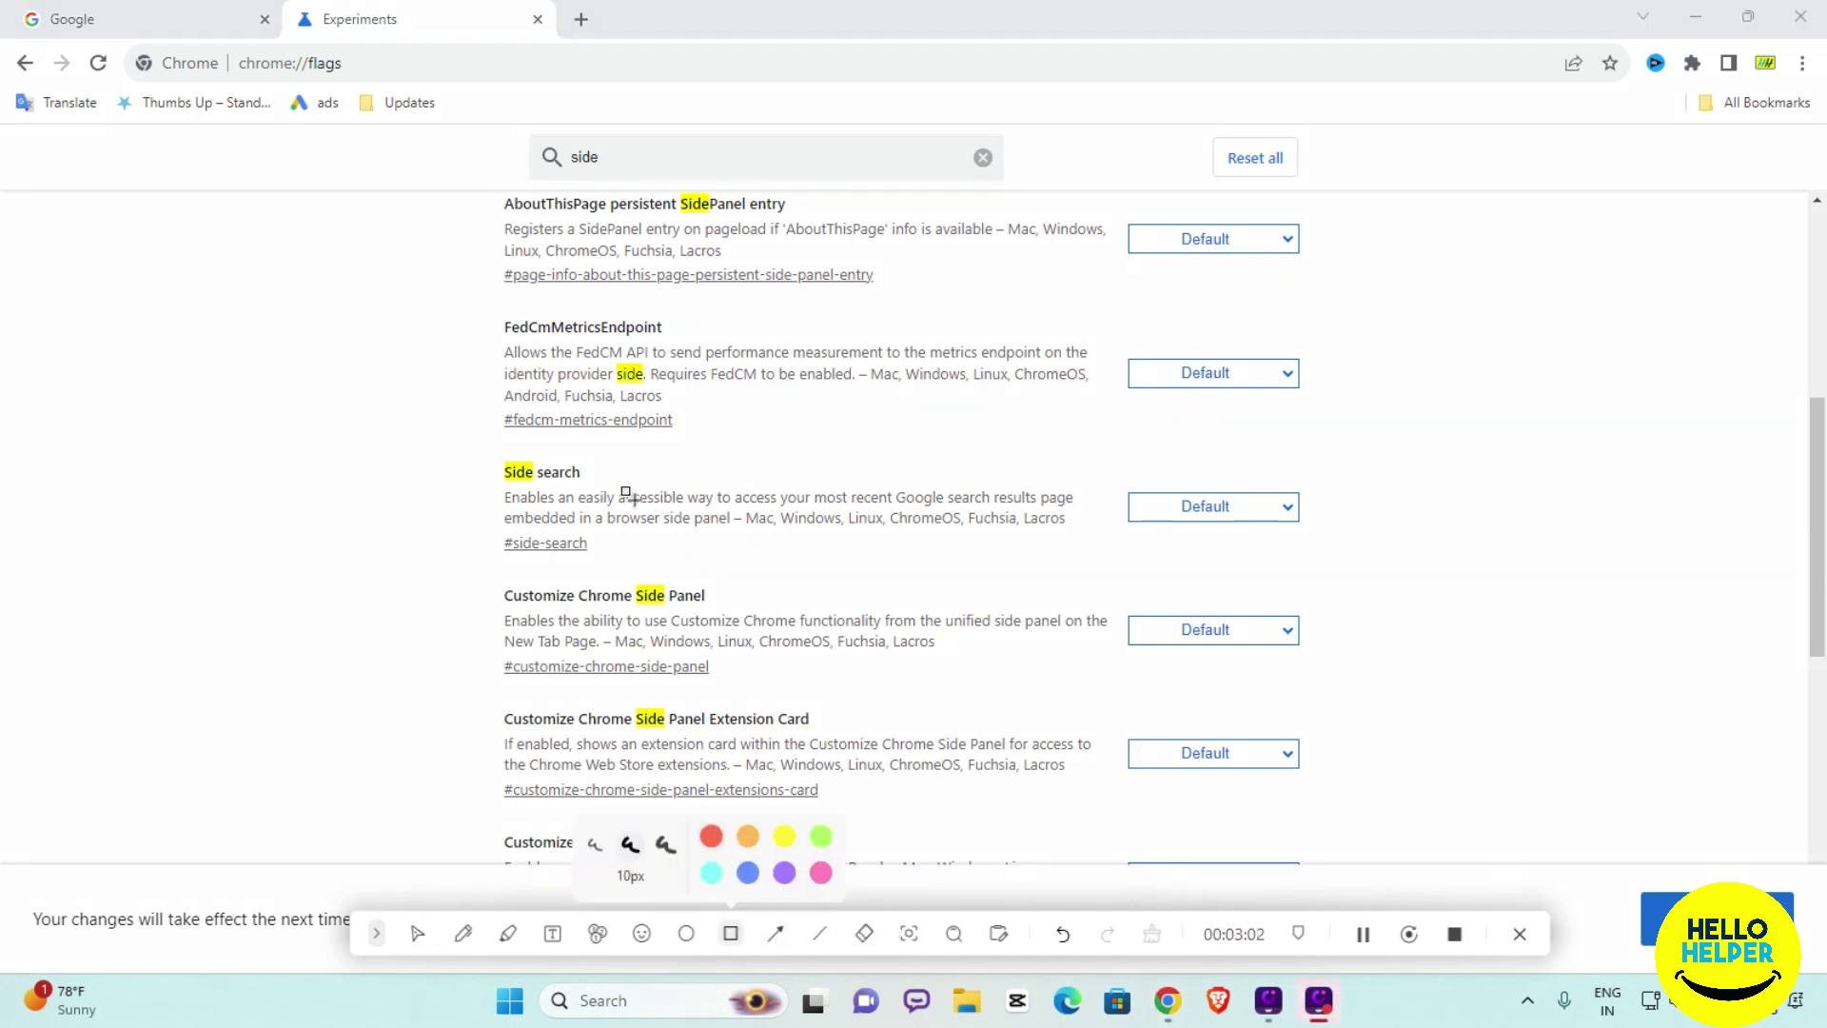
left_click_drag(485, 581, 1326, 692)
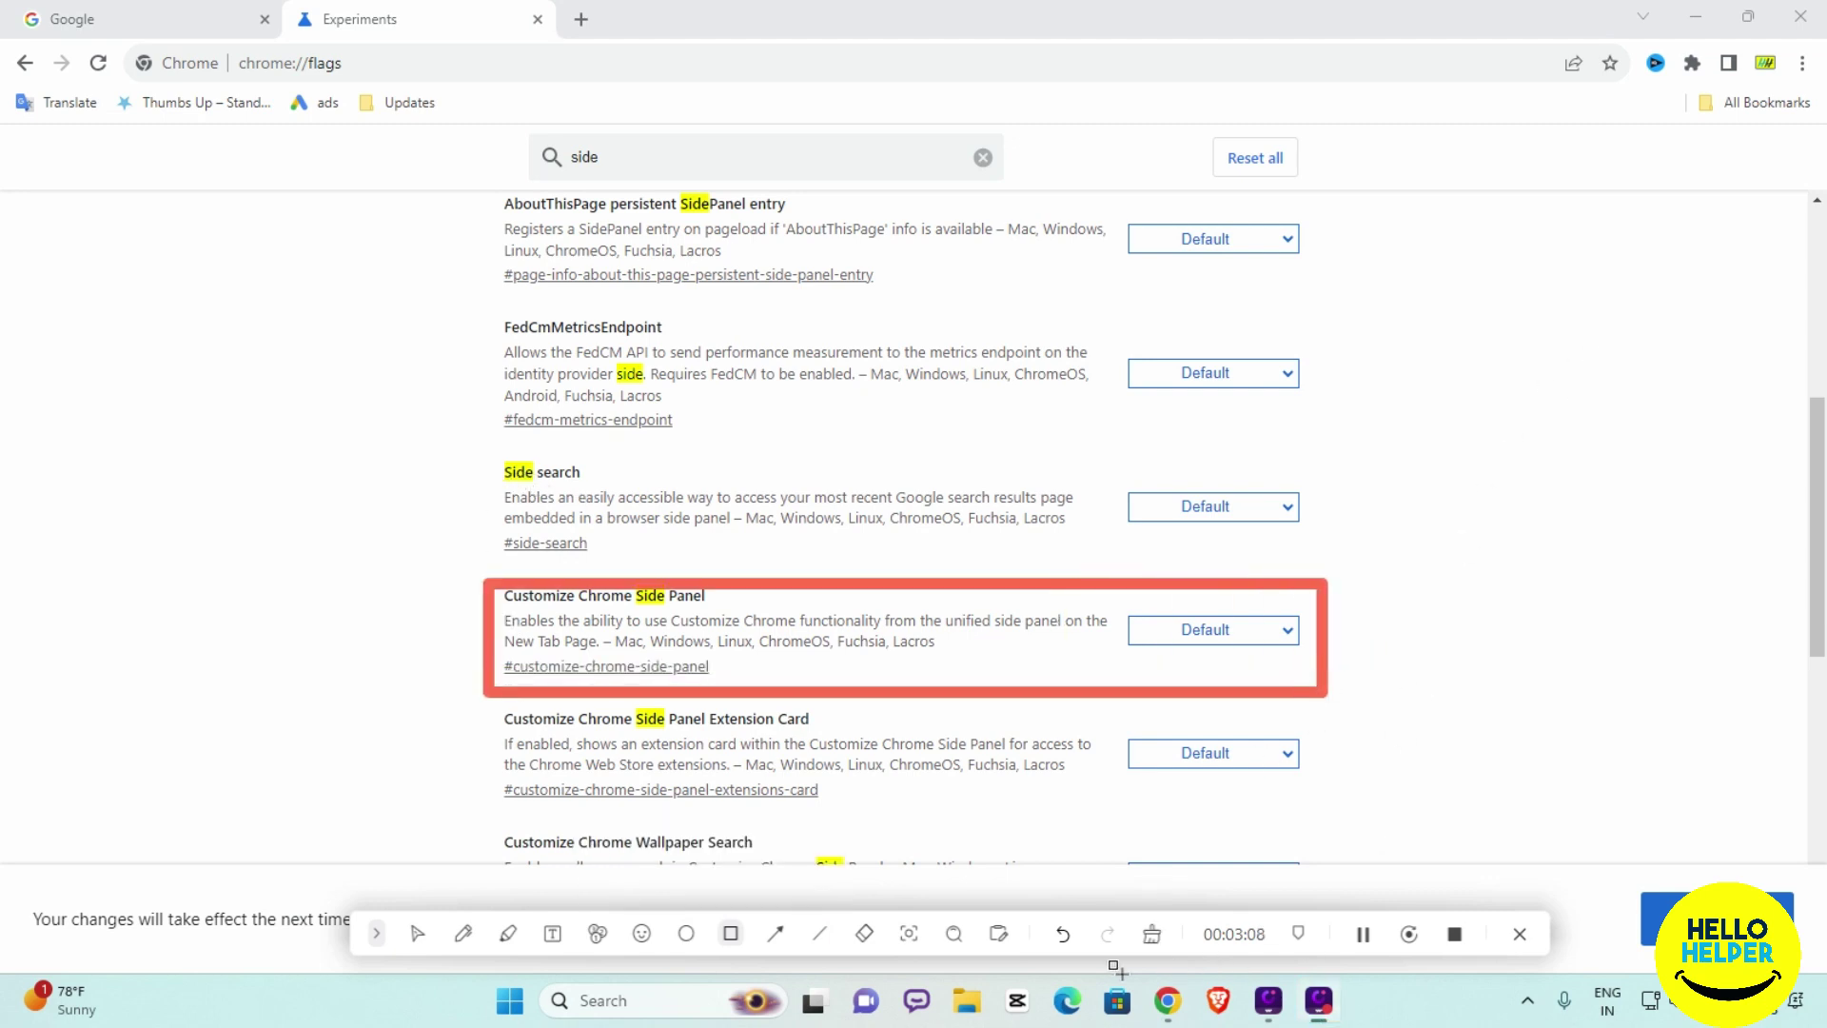
left_click(1151, 933)
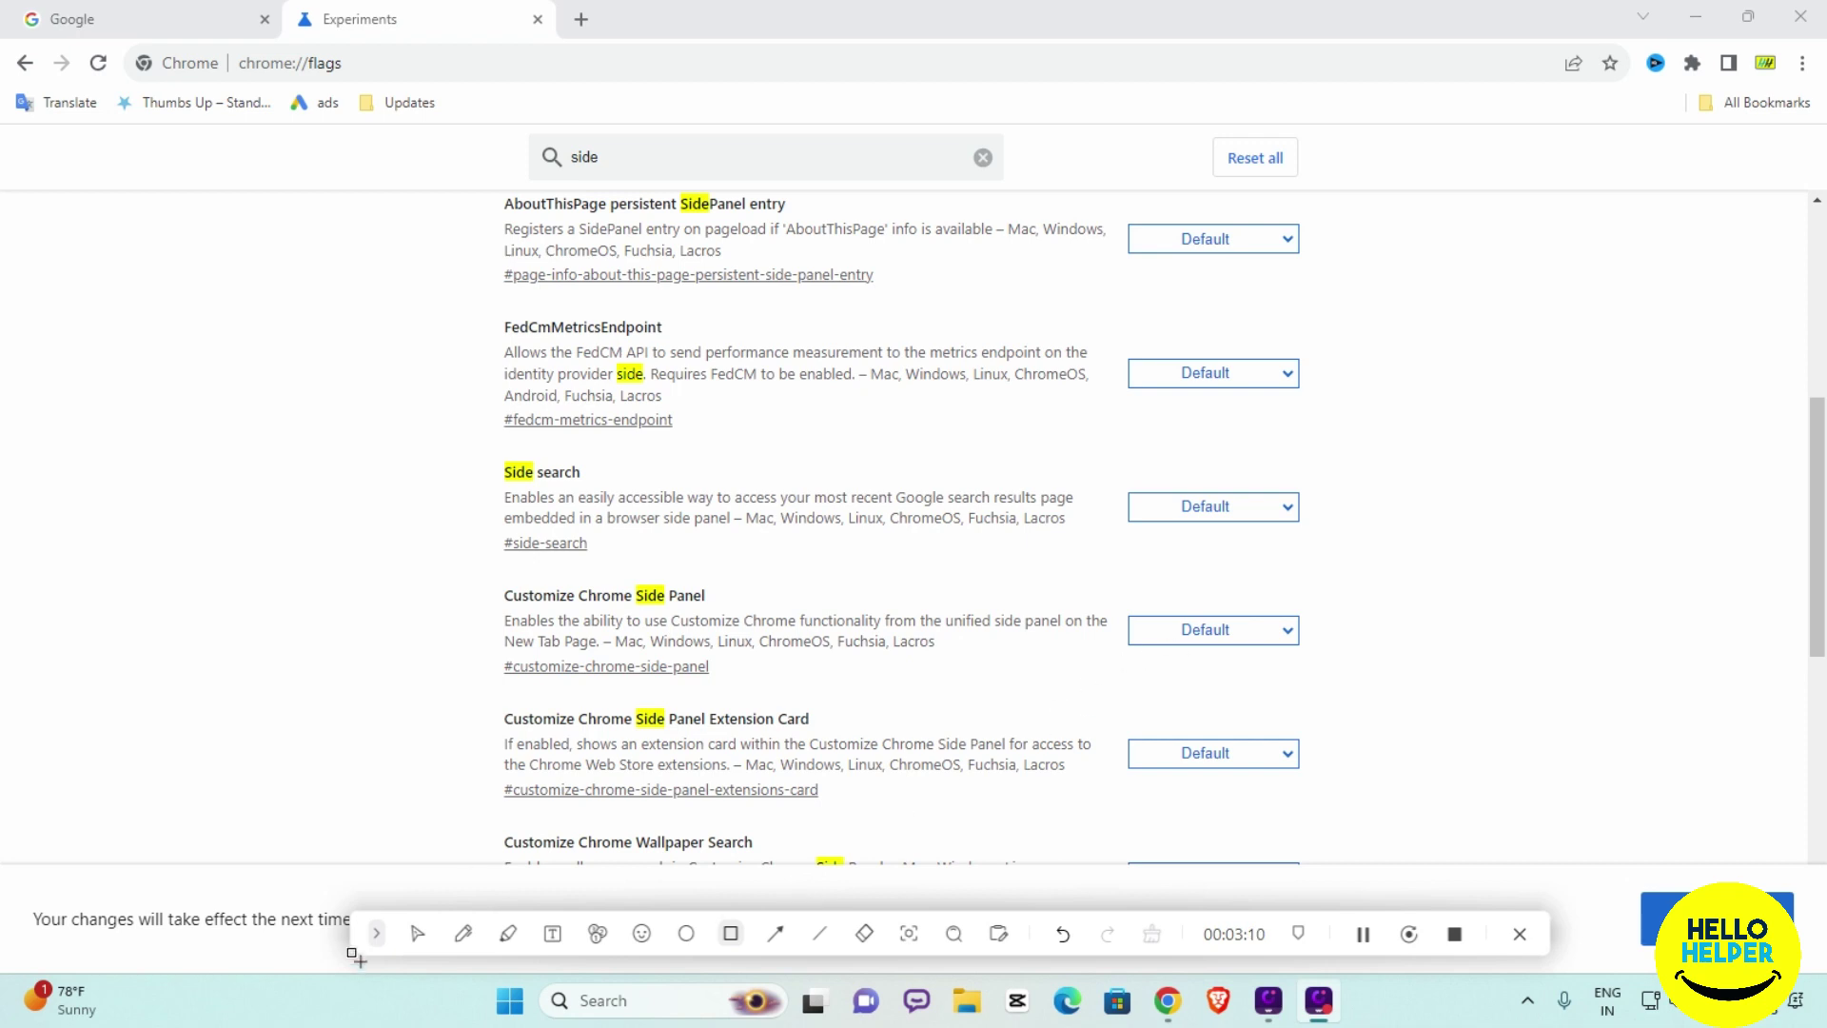
left_click(417, 934)
Set Customize Chrome Side Panel to Enabled and briefly mark the result with an annotation arrow
left_click(1289, 634)
left_click(1206, 682)
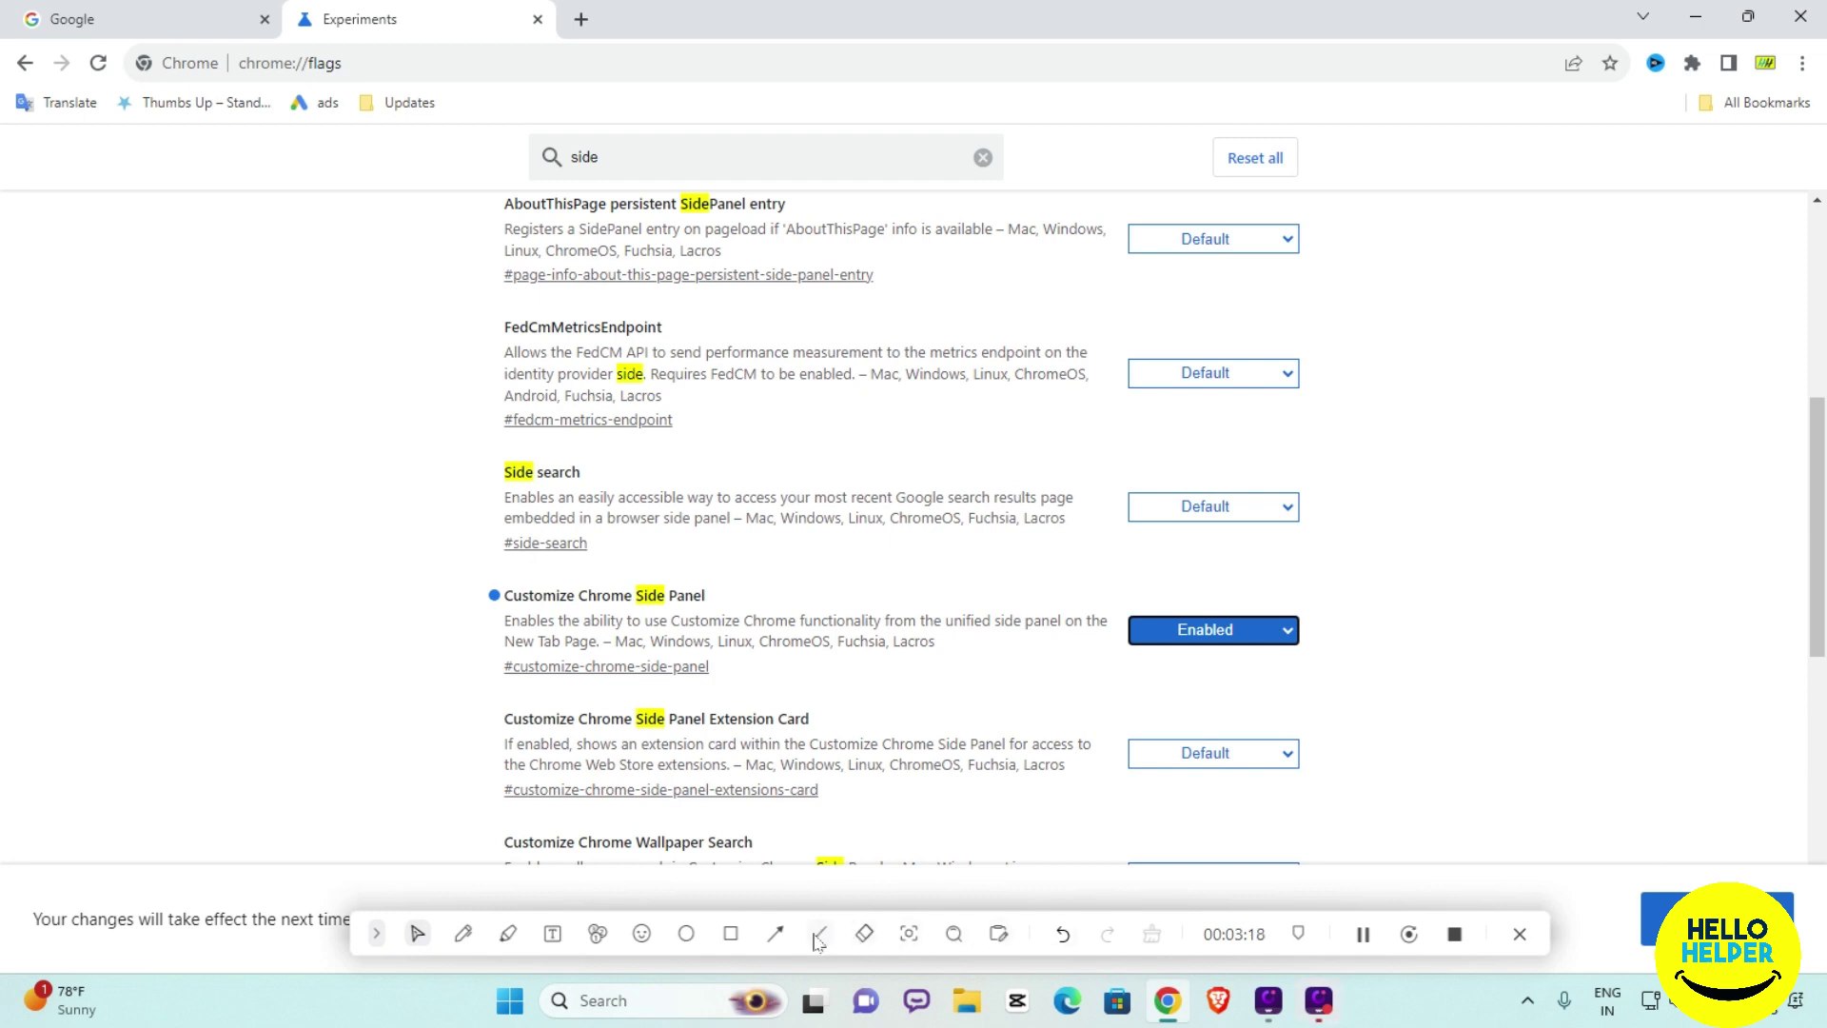
left_click(776, 934)
left_click_drag(1497, 653, 1698, 875)
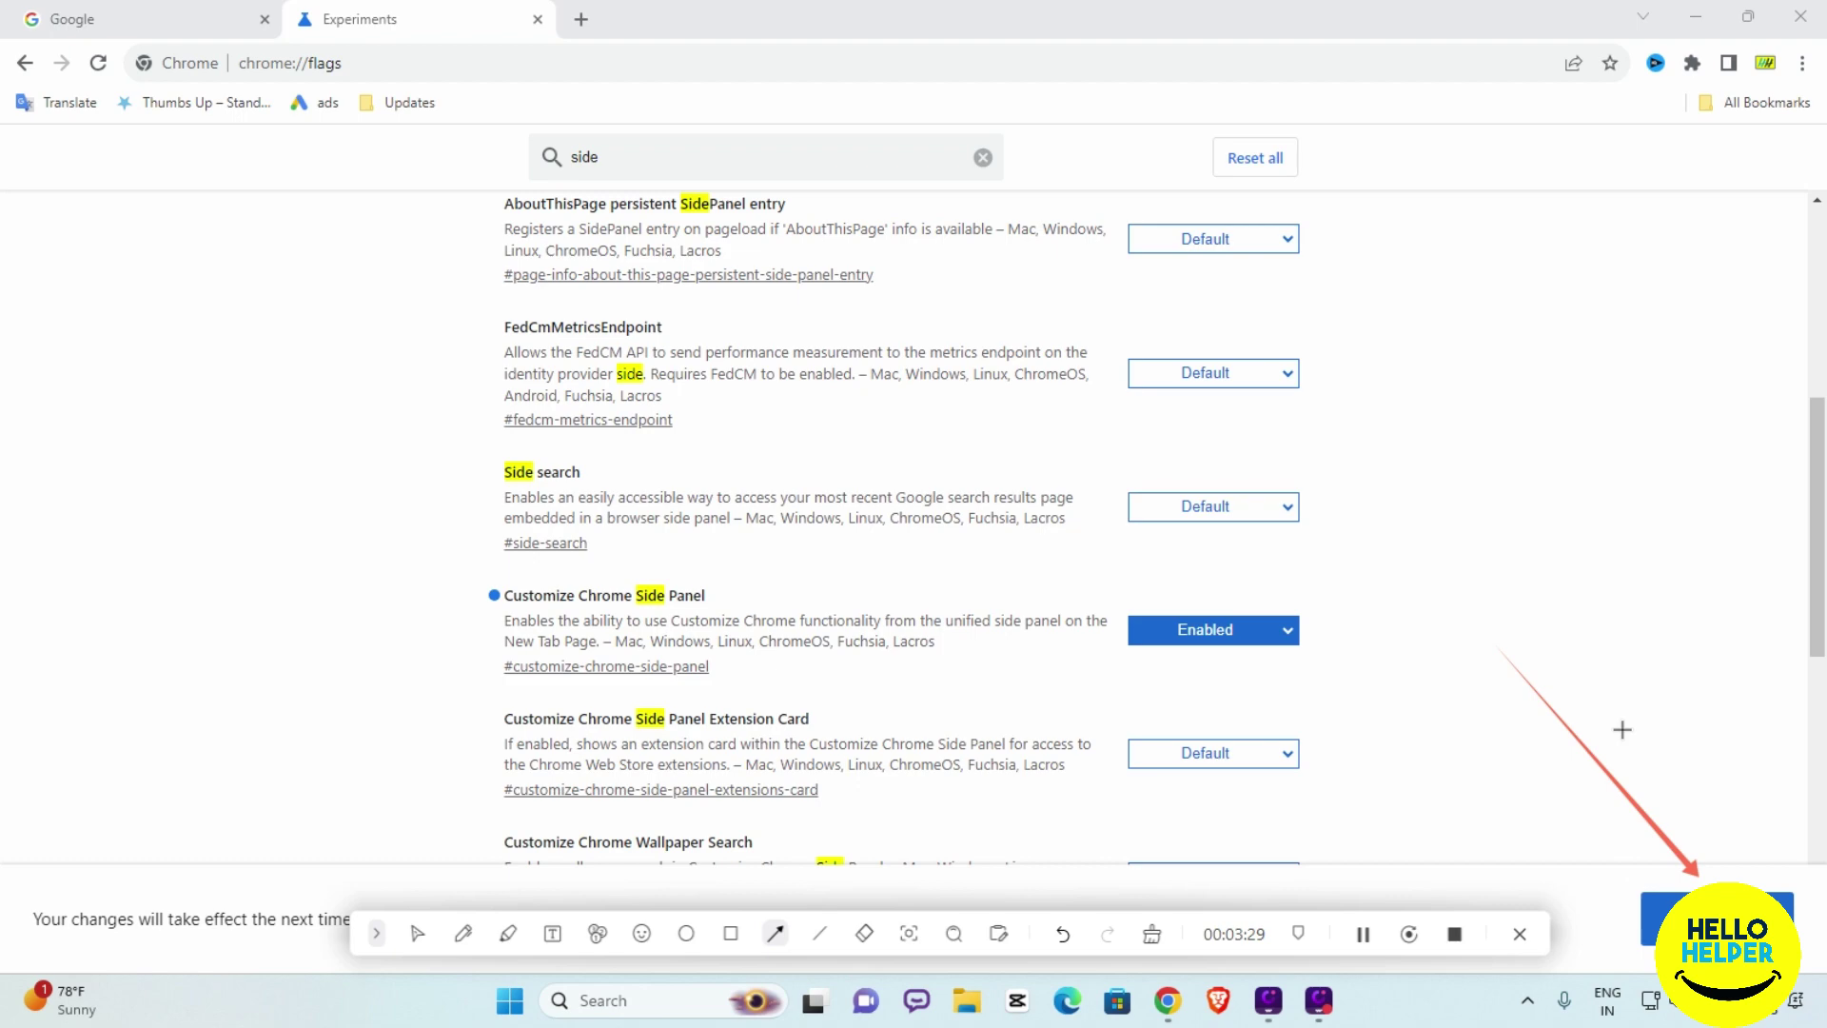
left_click(1151, 935)
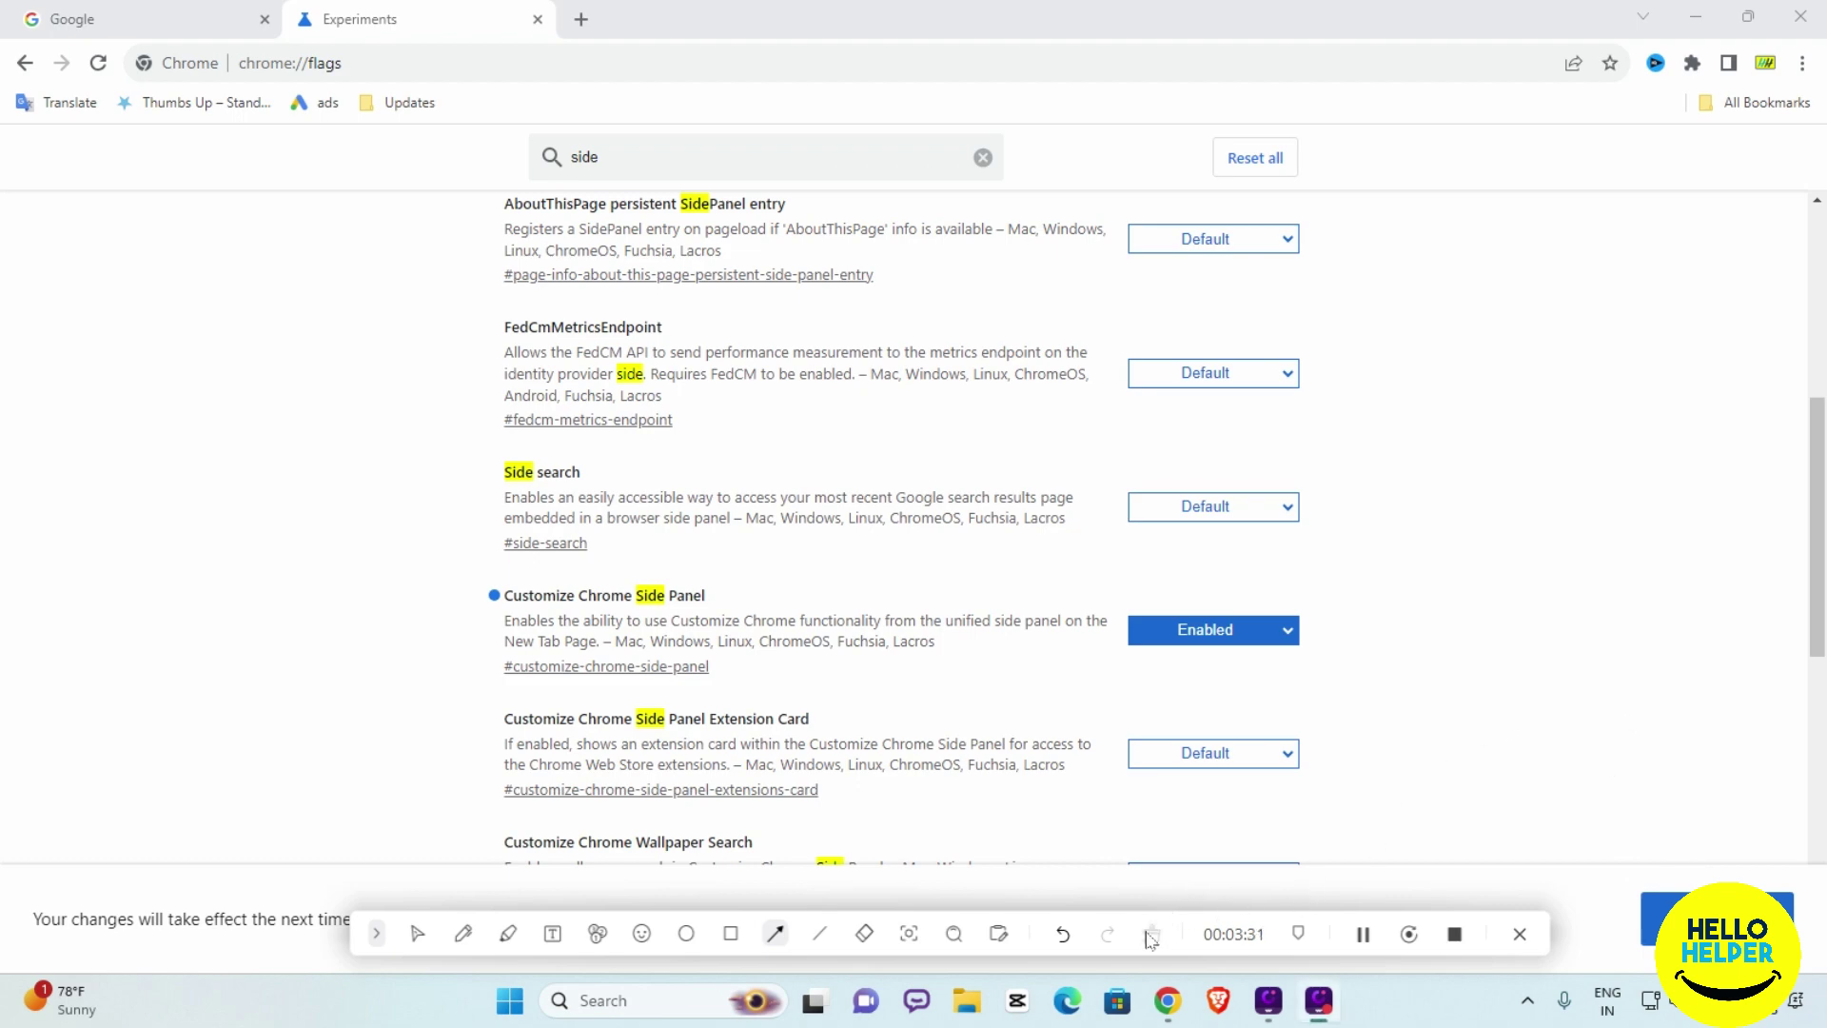
Relaunch Chrome to apply the flag changes and close the Experiments tab
left_click(417, 934)
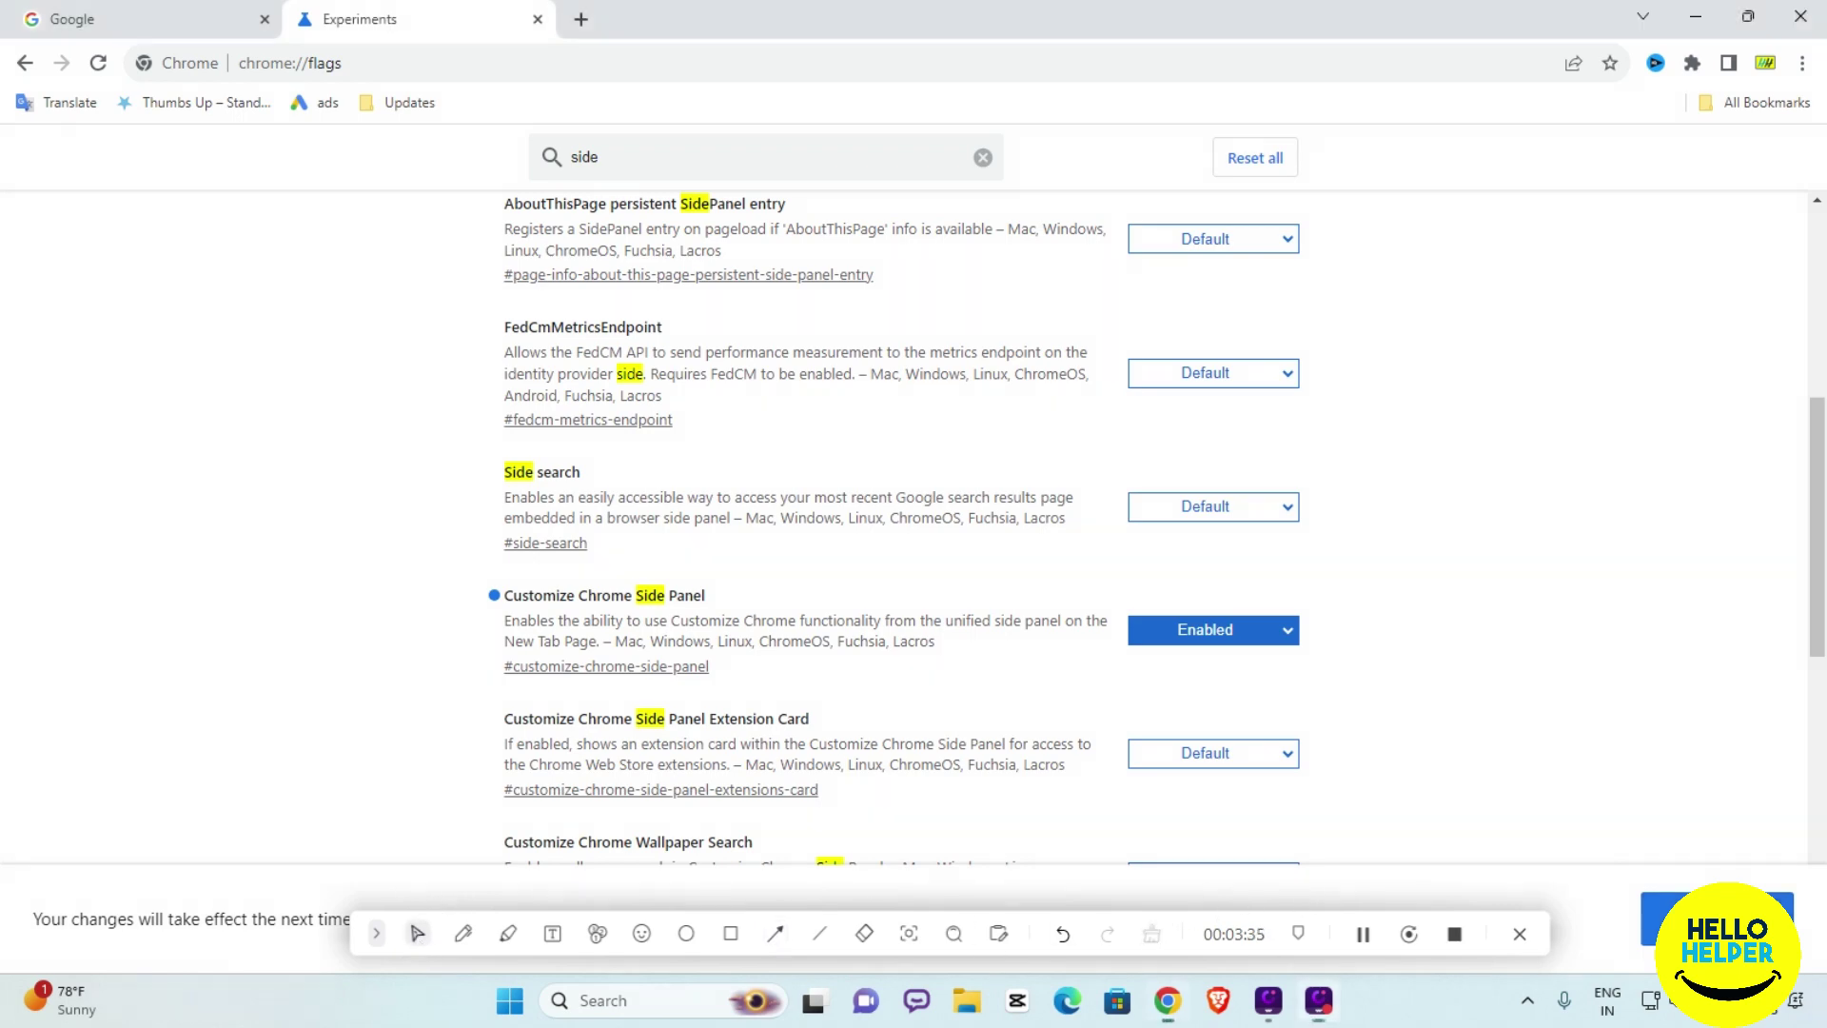
left_click(1718, 918)
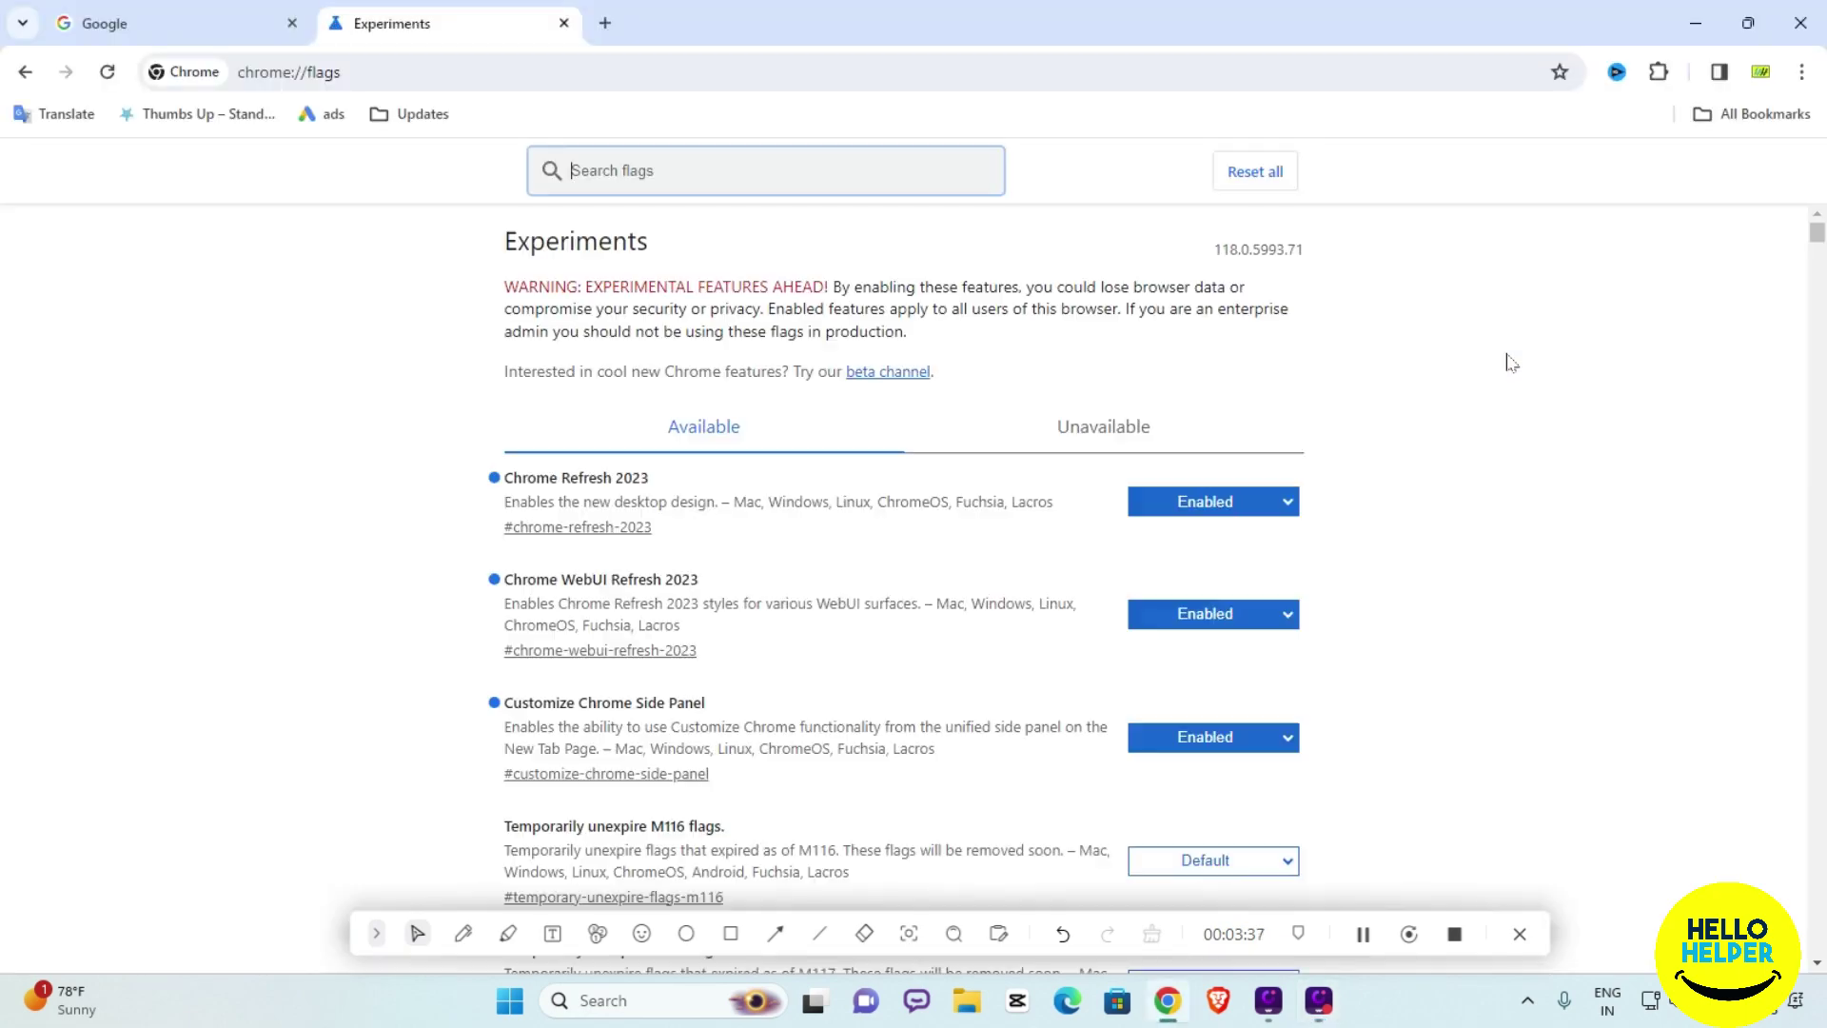
left_click(563, 22)
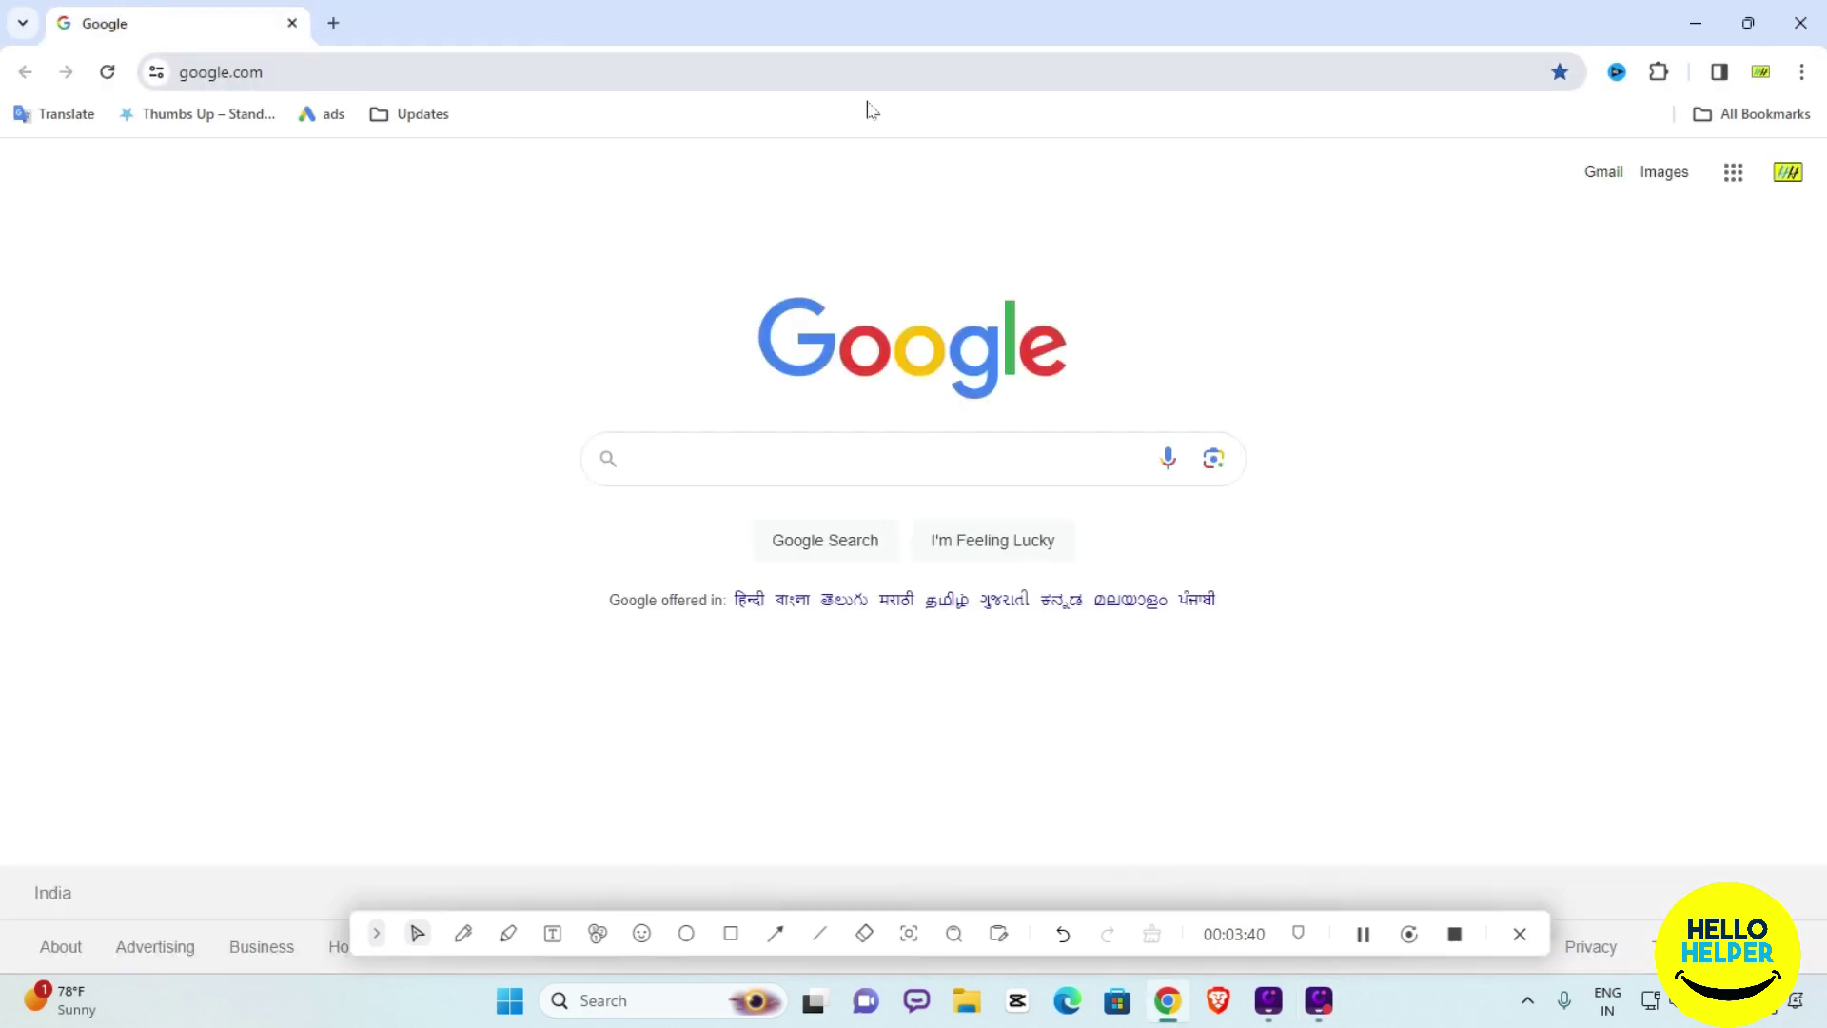
Check the list of open and recently closed tabs, then open a new tab
left_click(24, 24)
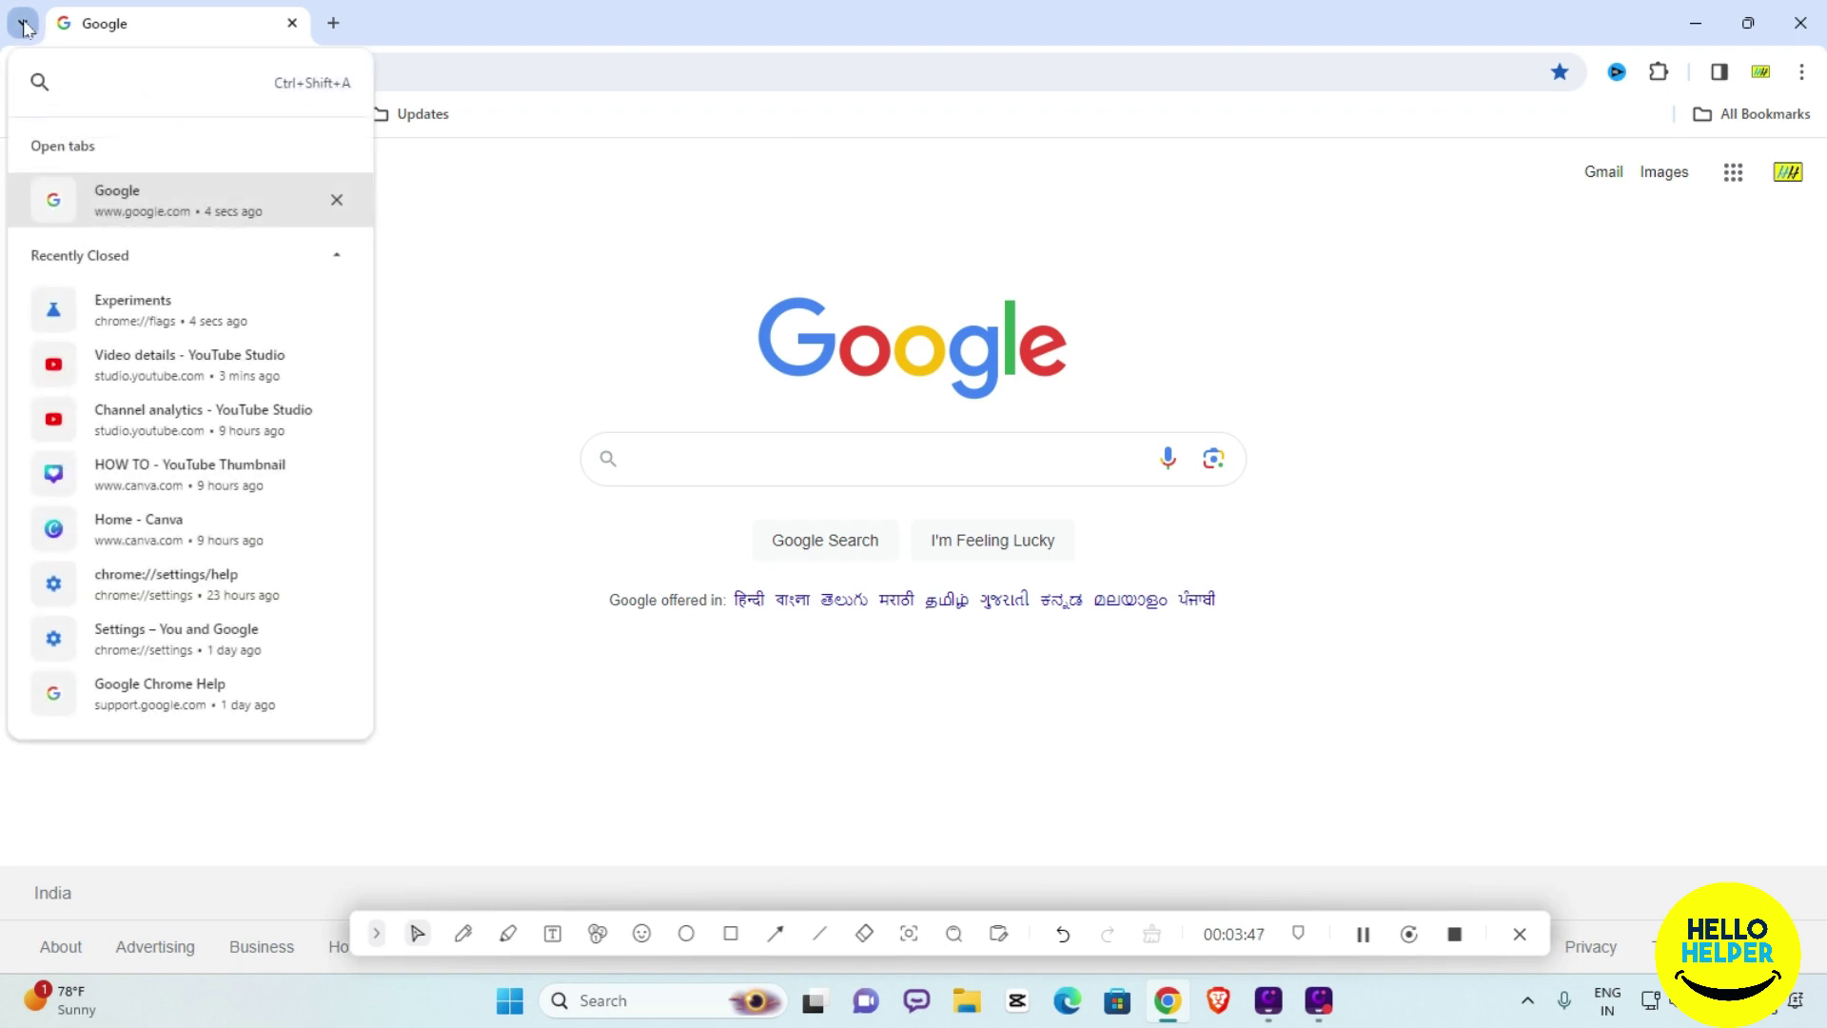
left_click(24, 24)
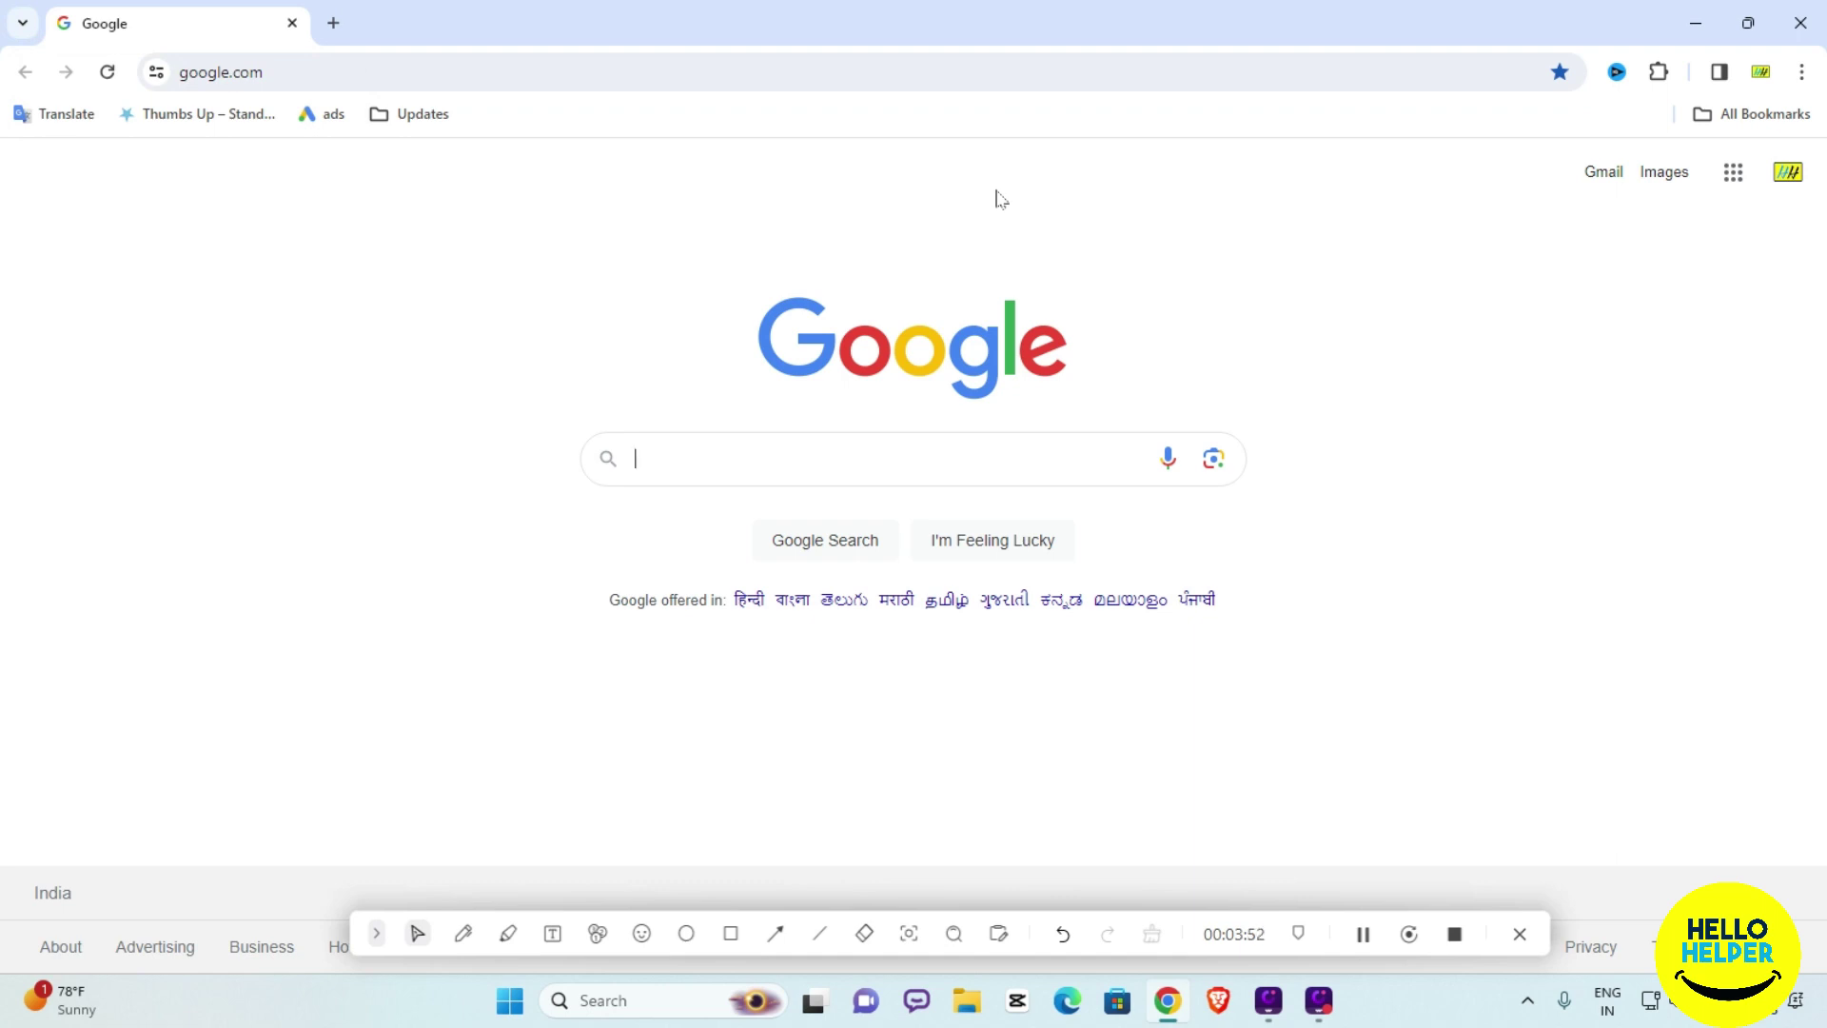
left_click(335, 26)
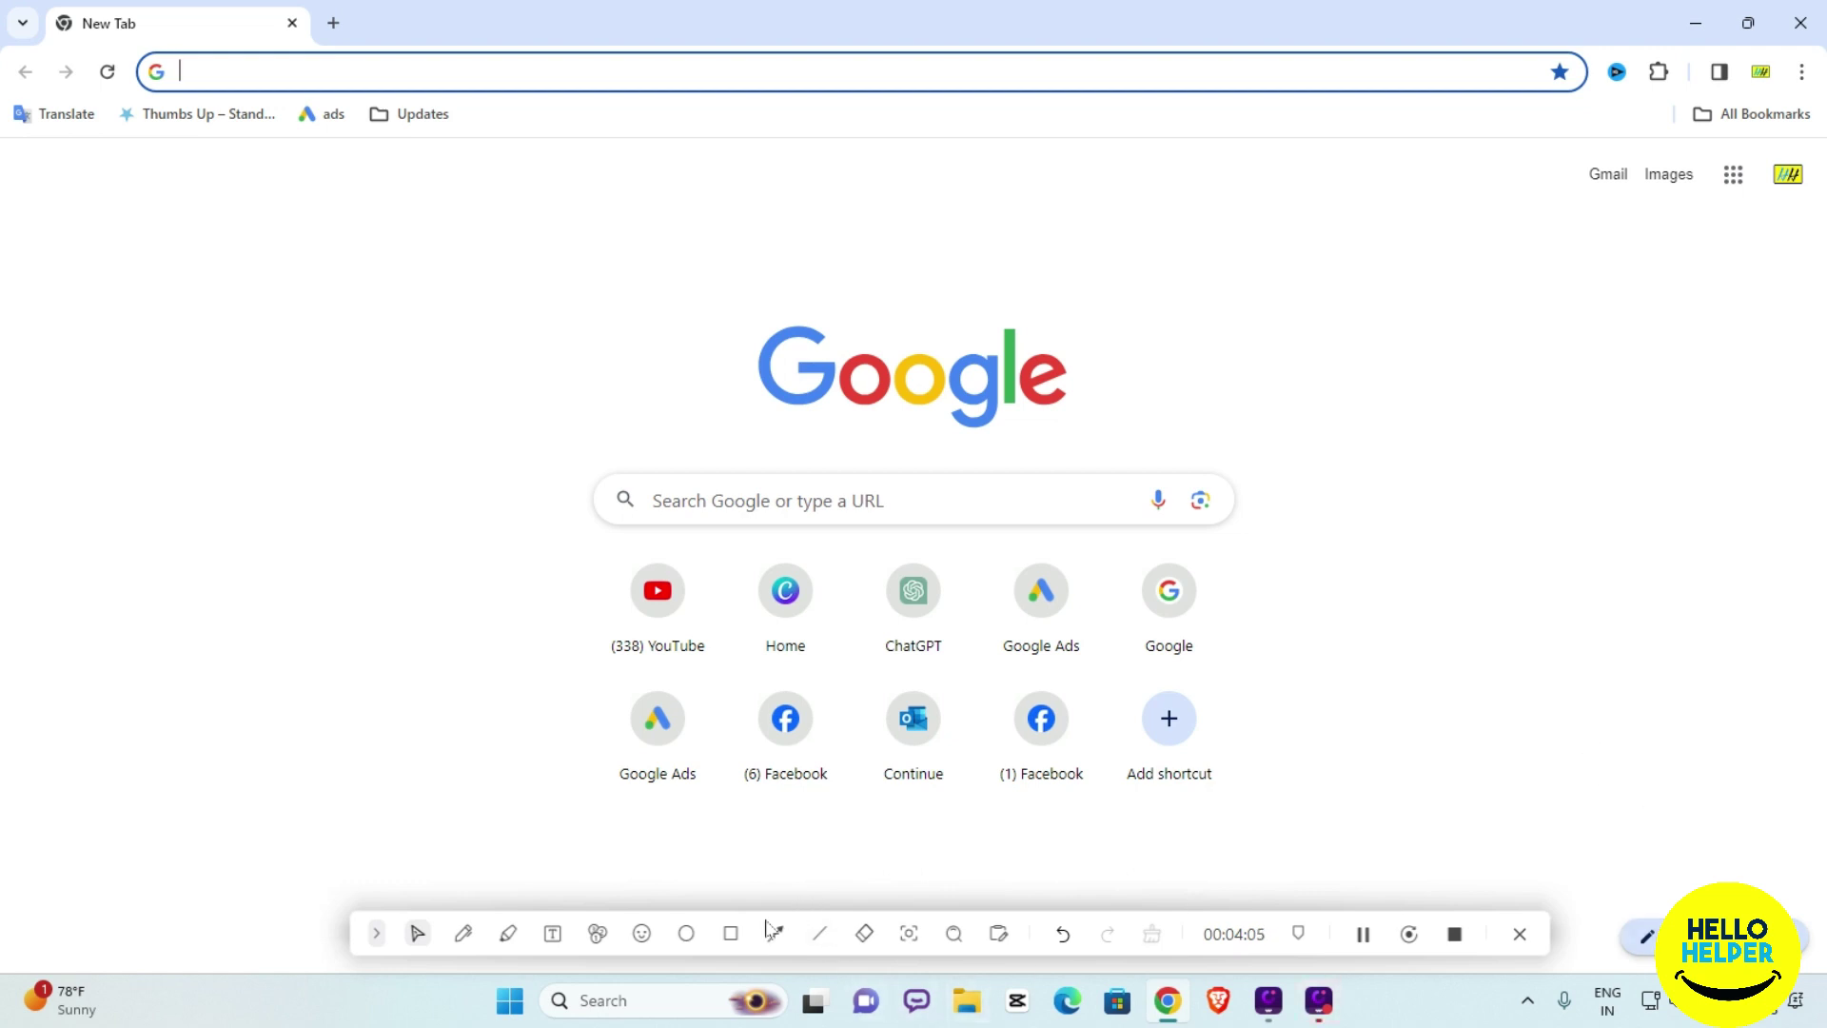
Box the side panel button with an annotation, then open the Customise Chrome panel beside the New Tab page
left_click(731, 934)
mouse_move(1581, 880)
left_mouse_down()
mouse_move(1622, 951)
mouse_move(1822, 973)
left_mouse_up()
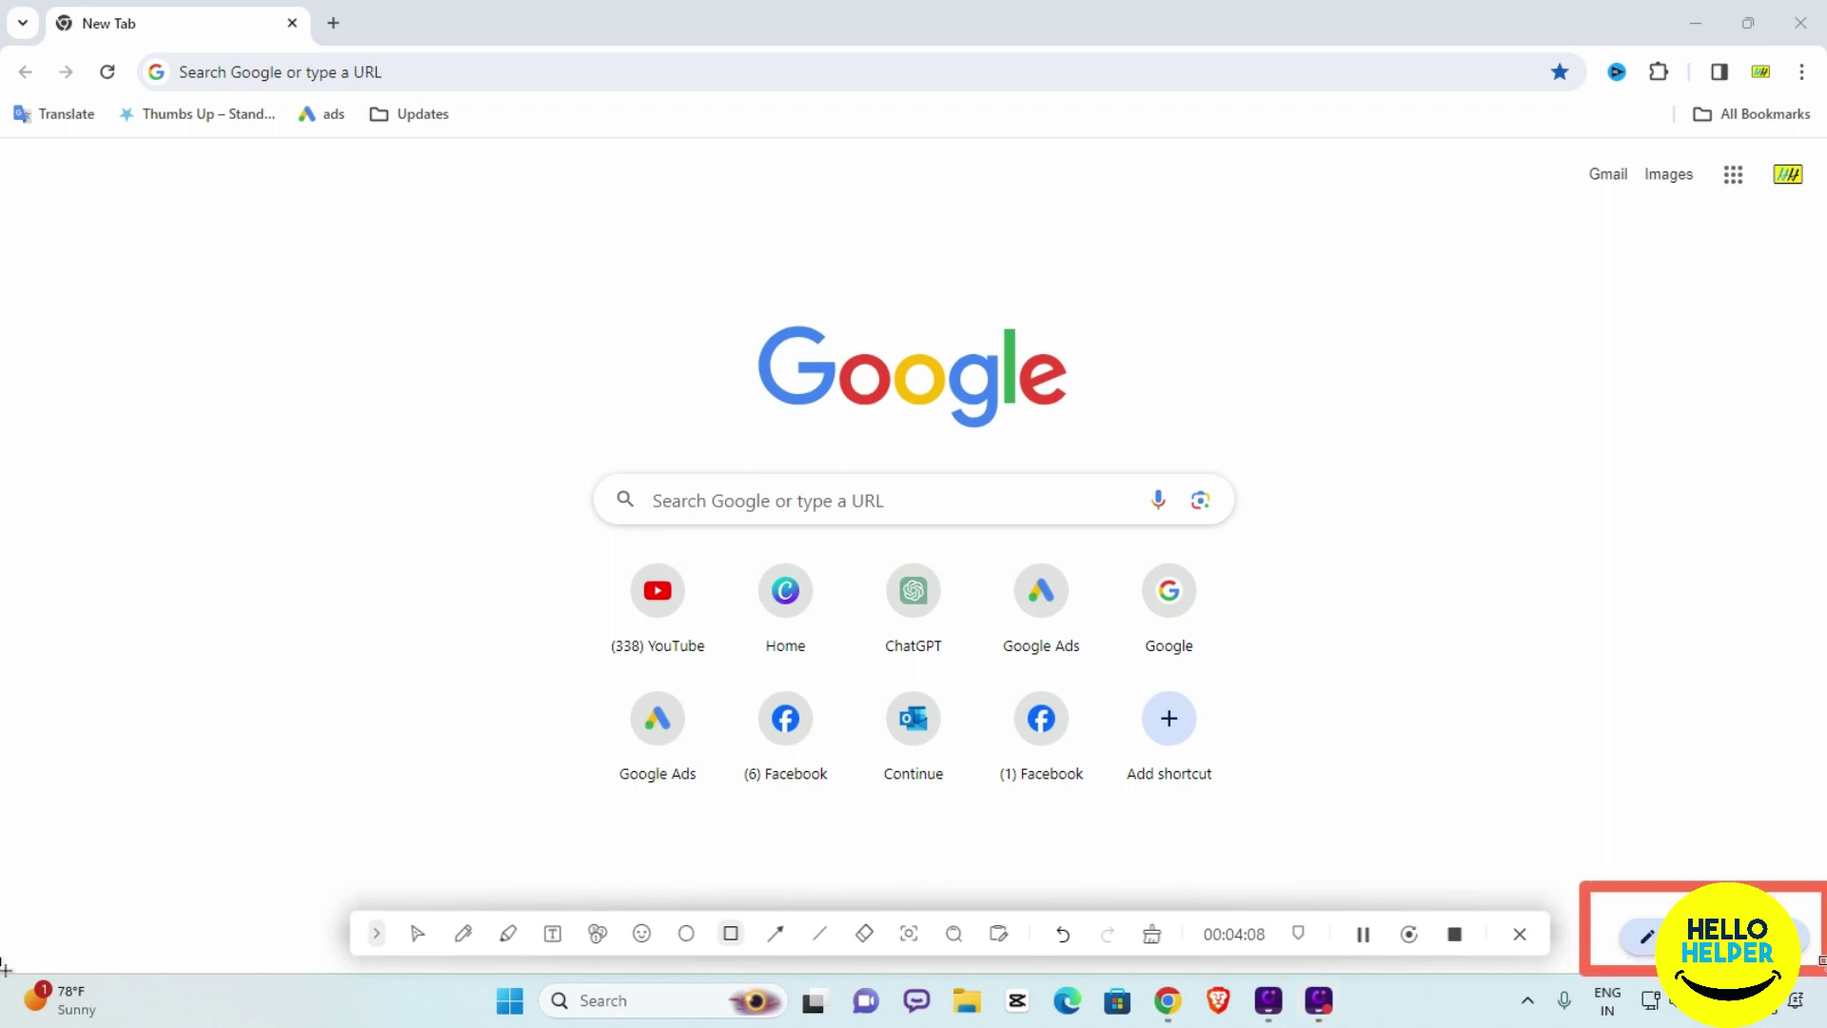
left_click(1152, 933)
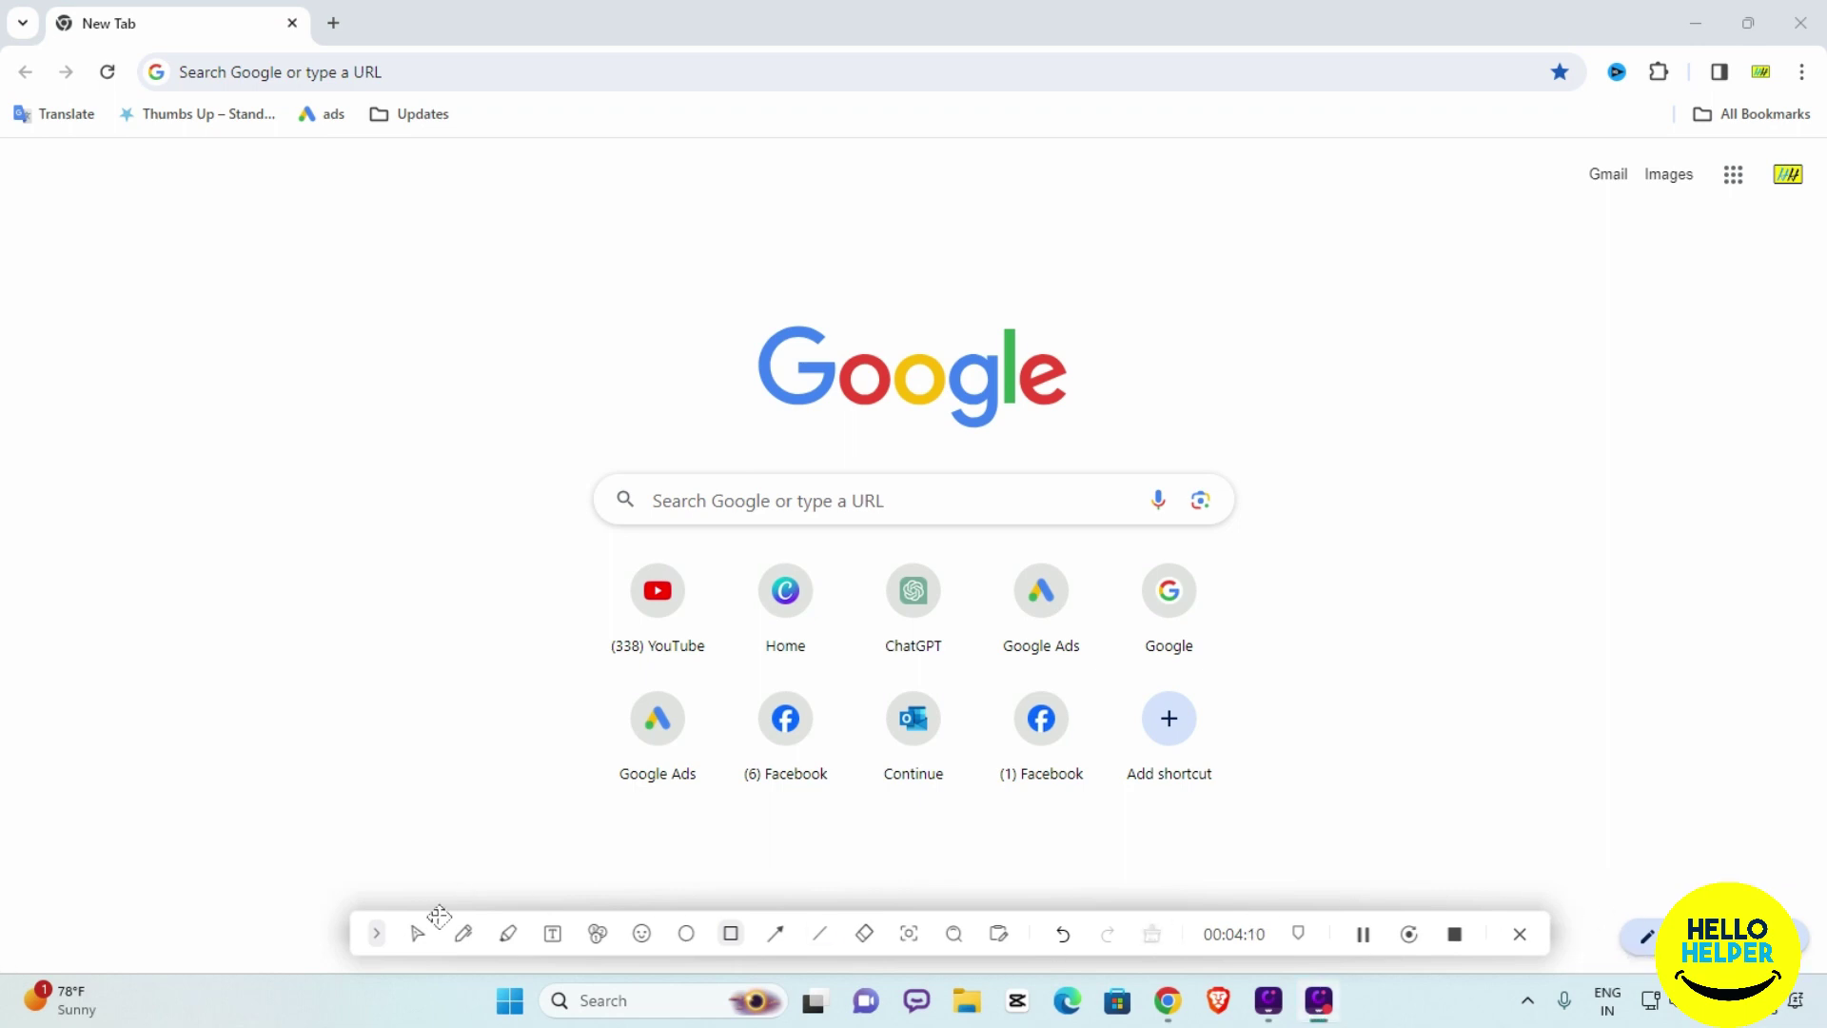
left_click(417, 933)
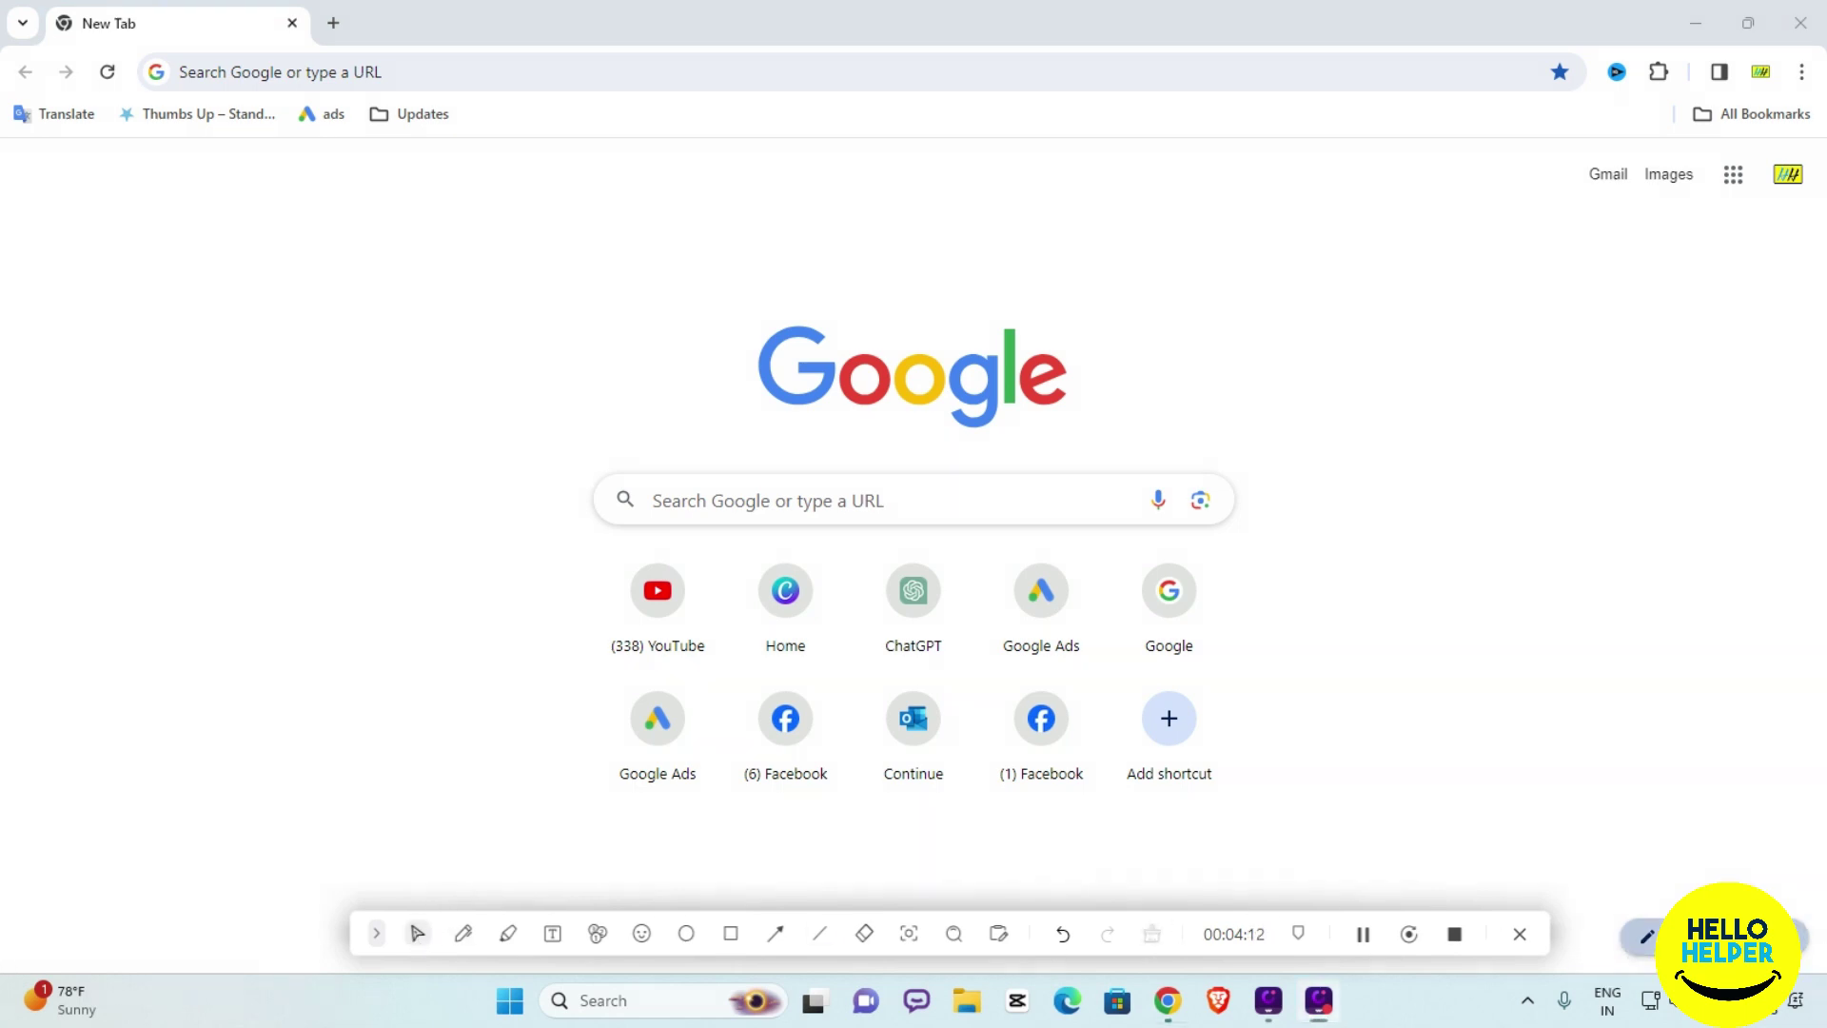
left_click(1646, 935)
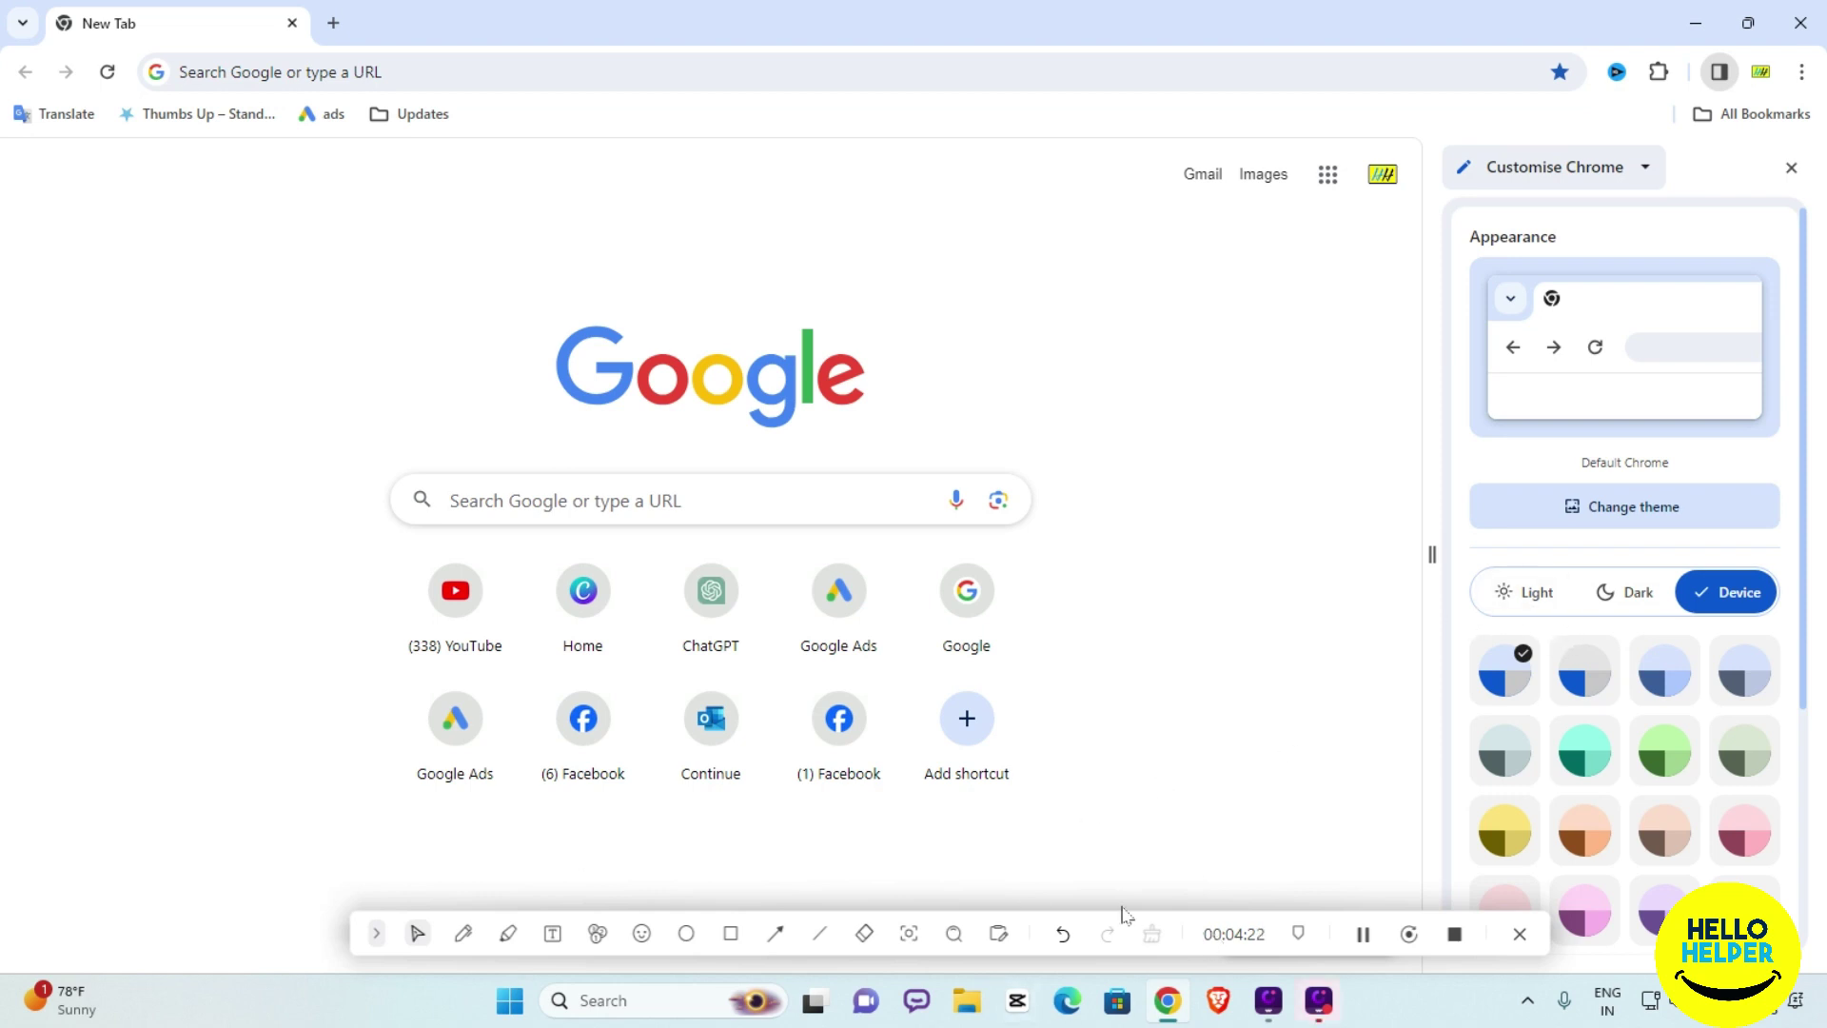
Draw and erase an annotation rectangle on the side panel, then open its views dropdown
left_click(733, 938)
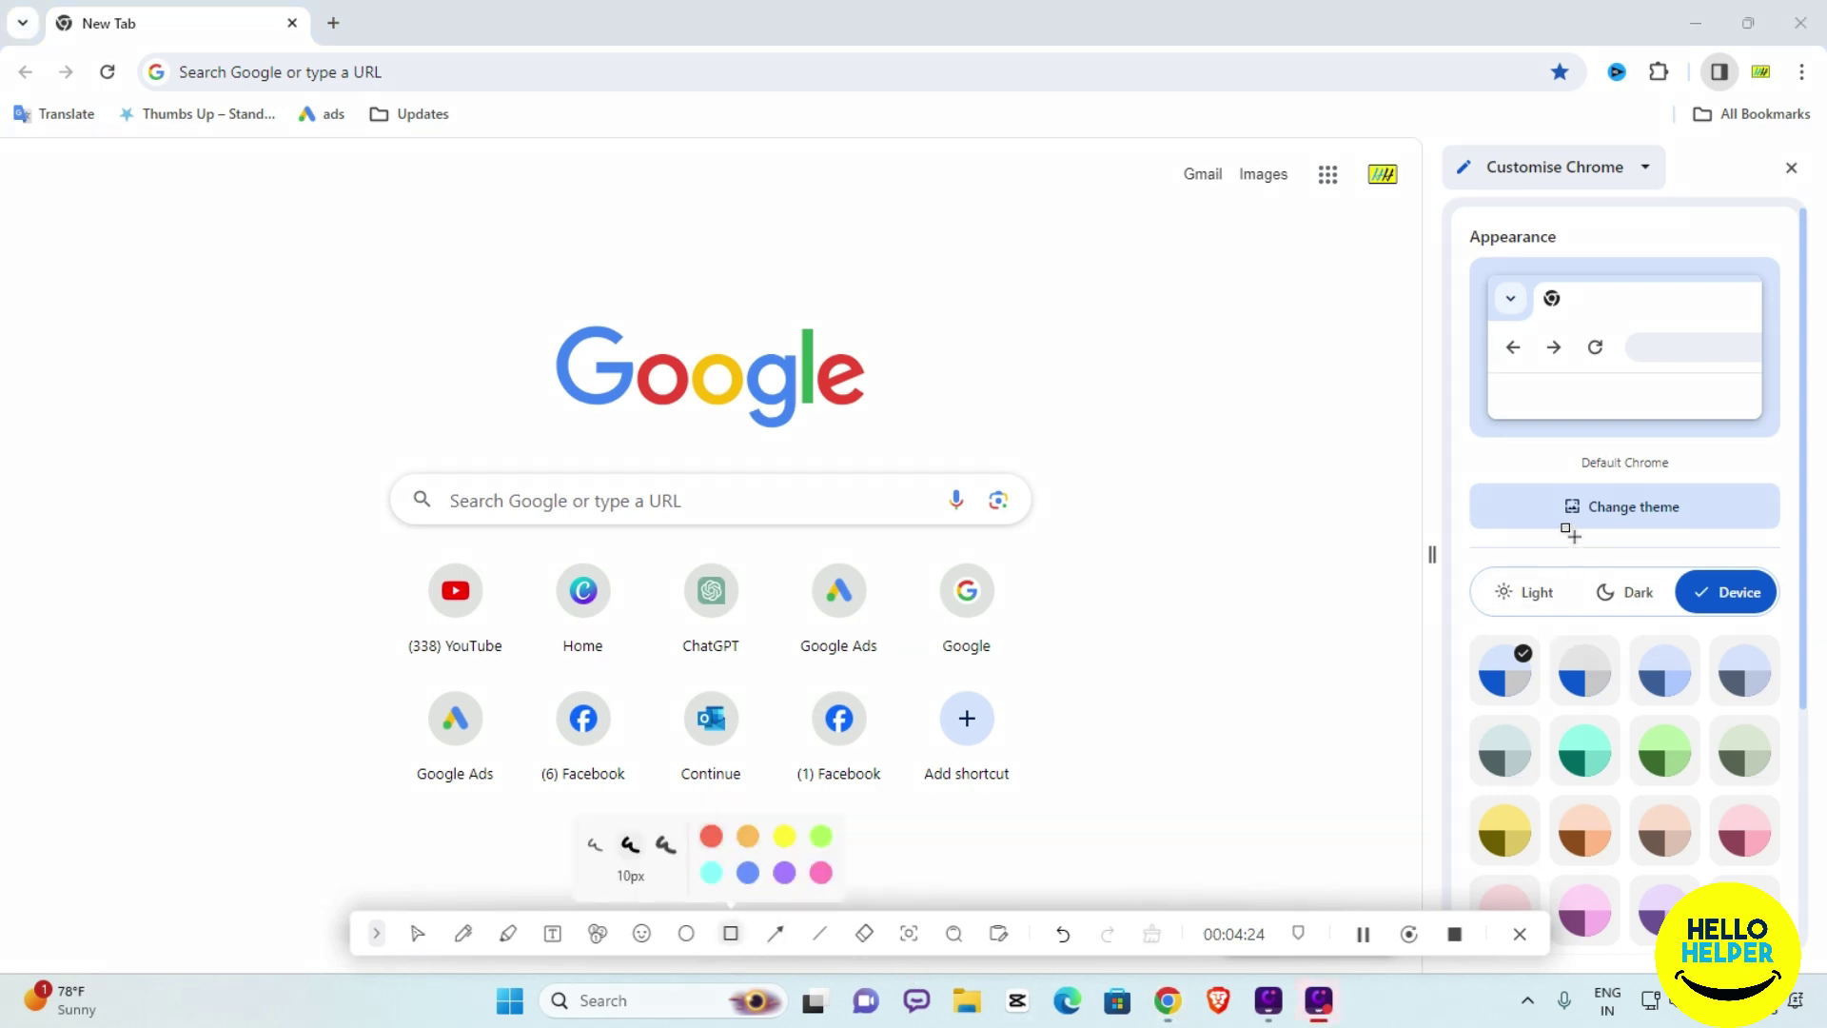
mouse_move(1462, 551)
left_mouse_down()
mouse_move(1490, 630)
mouse_move(1786, 626)
left_mouse_up()
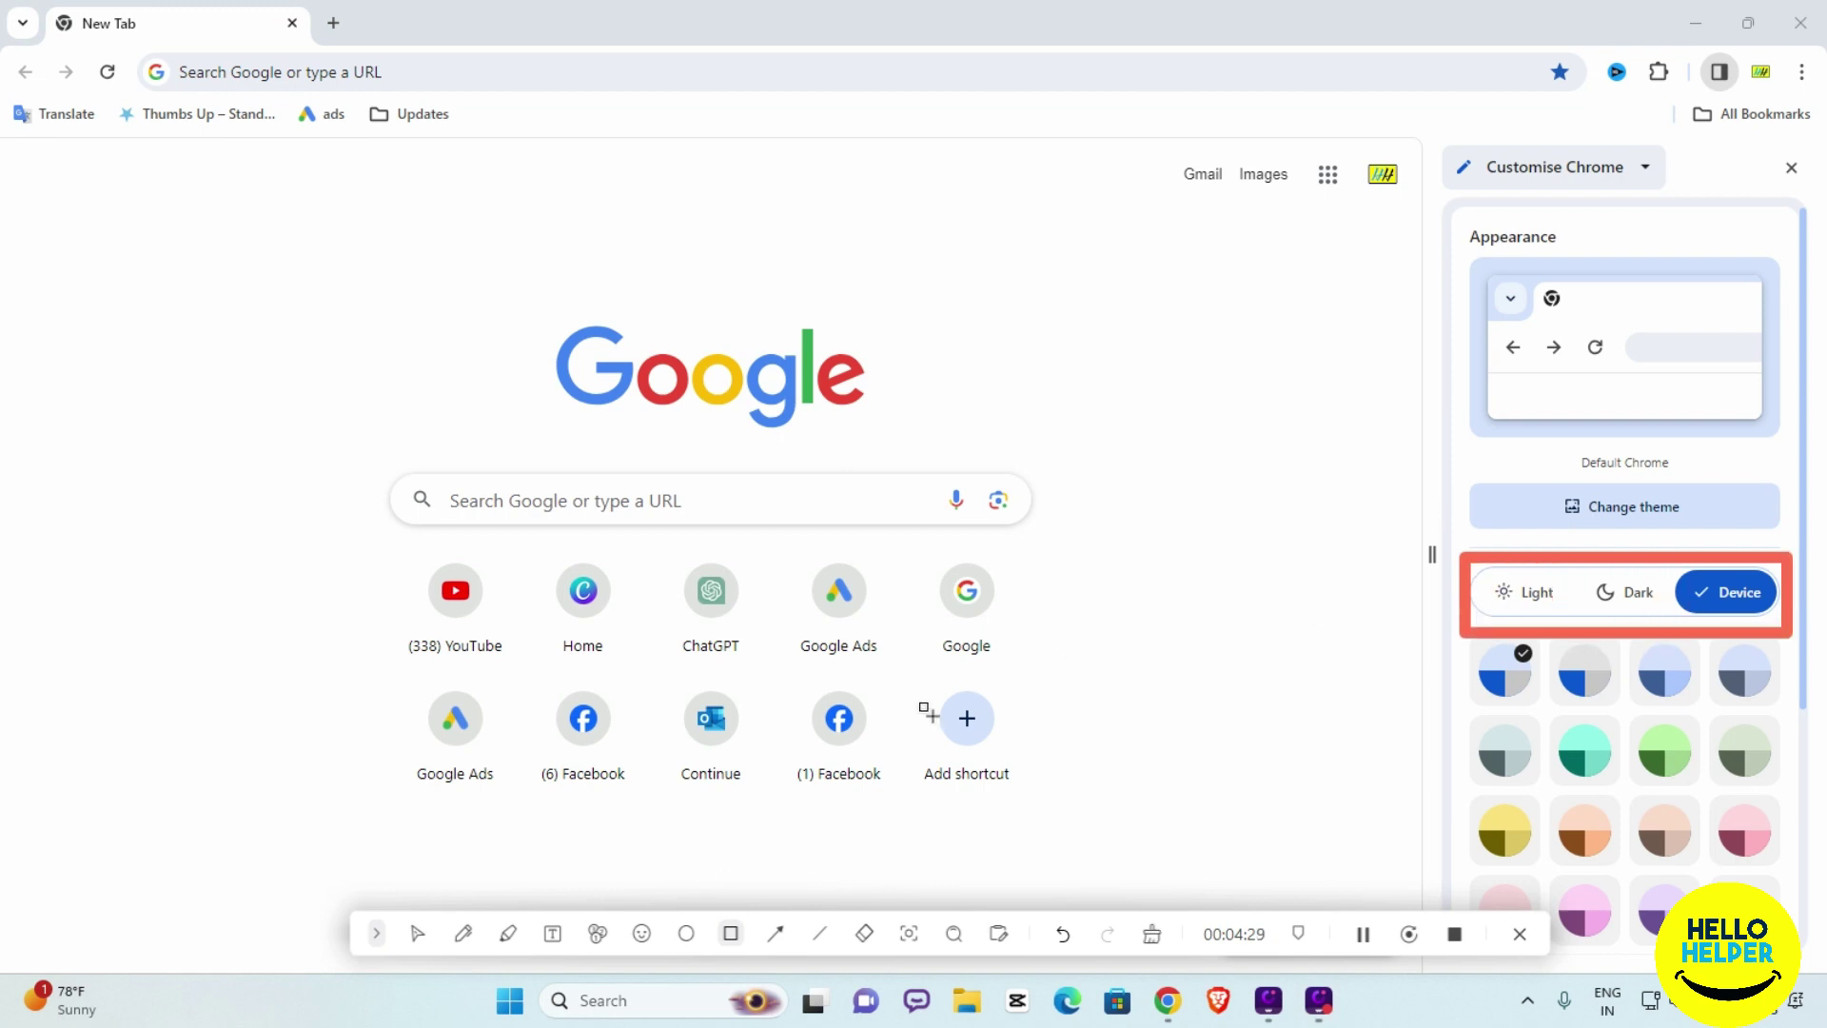
left_click(1151, 940)
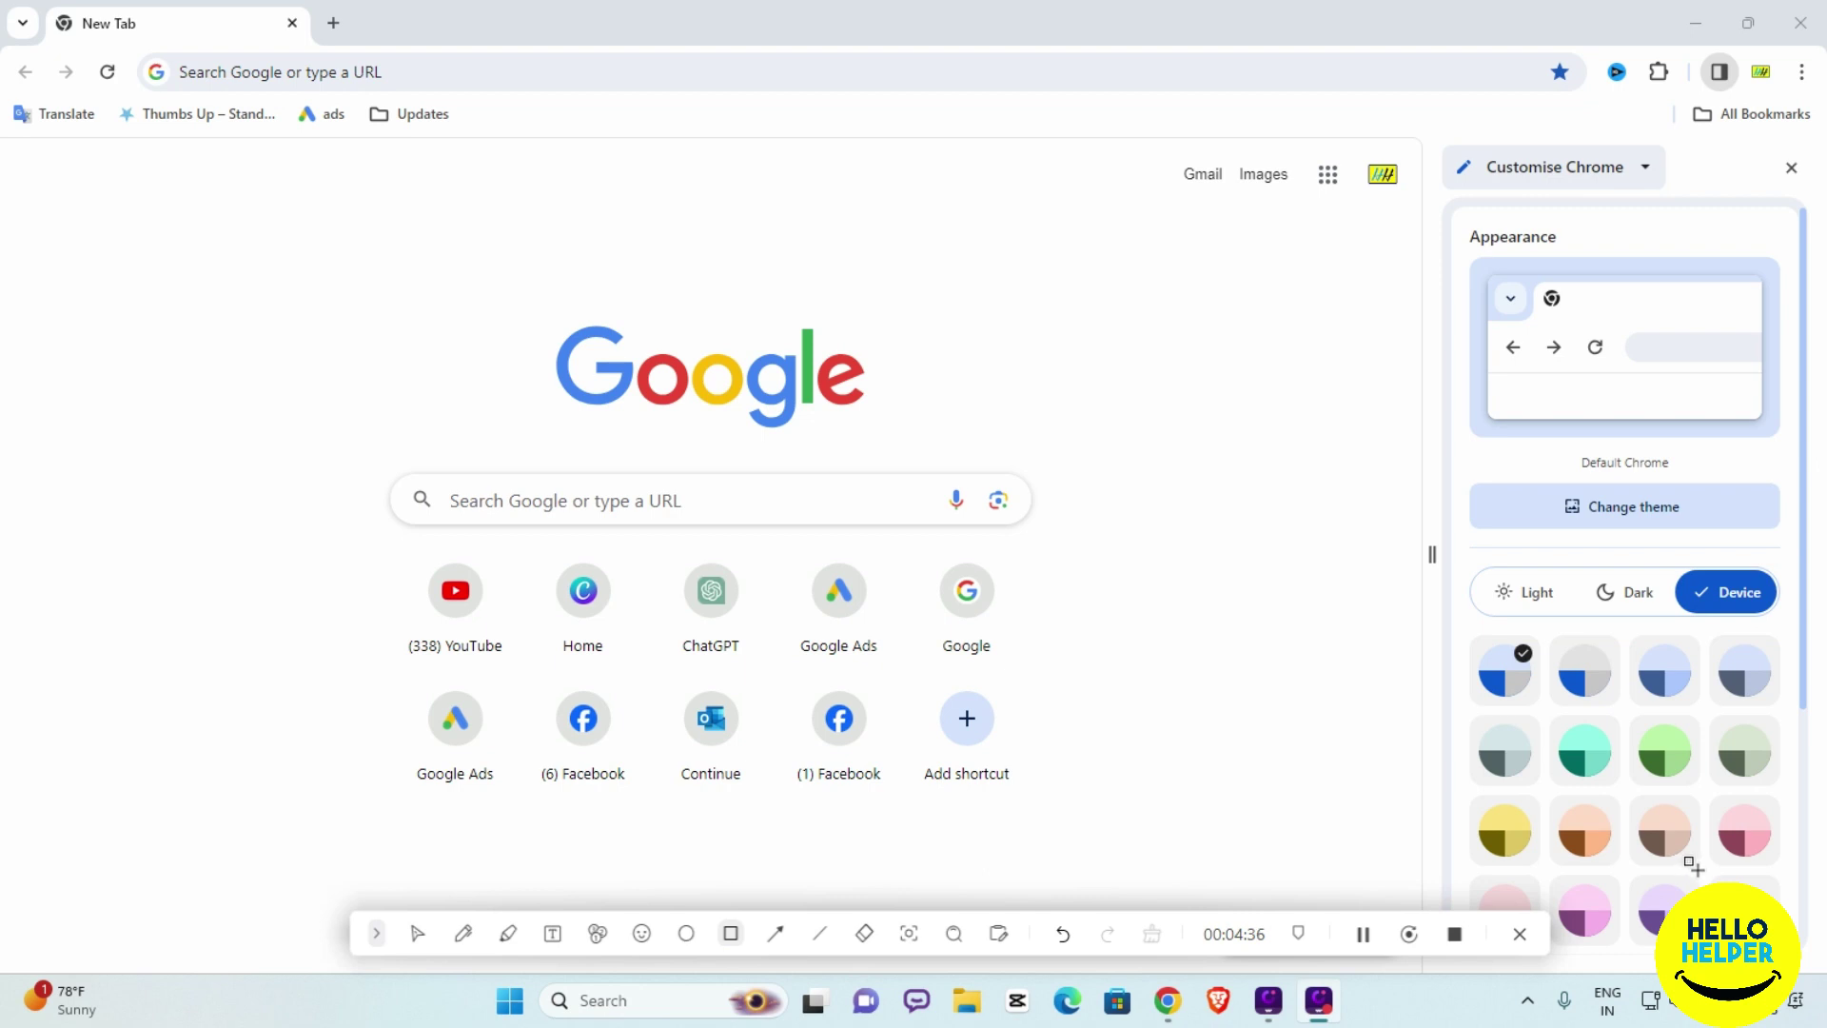
left_click(417, 933)
left_click(1645, 171)
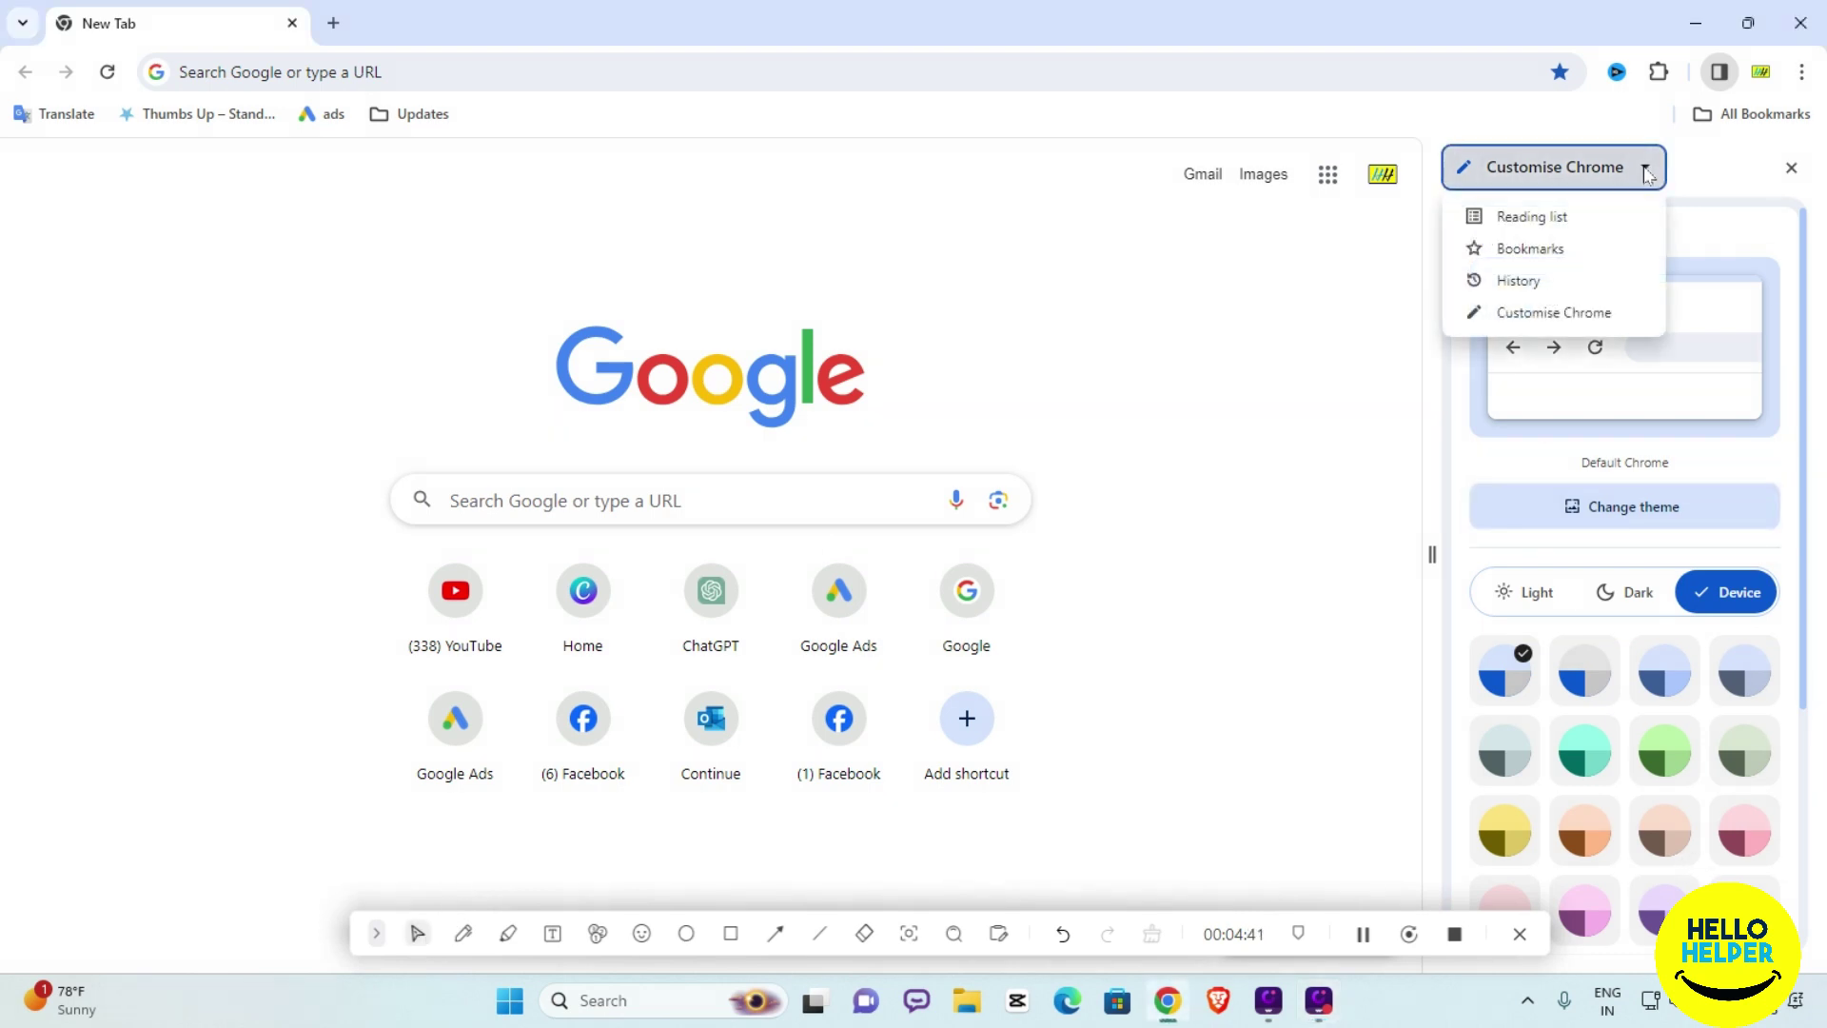
Show the Reading list in the side panel, then switch the panel to Bookmarks
left_click(1546, 223)
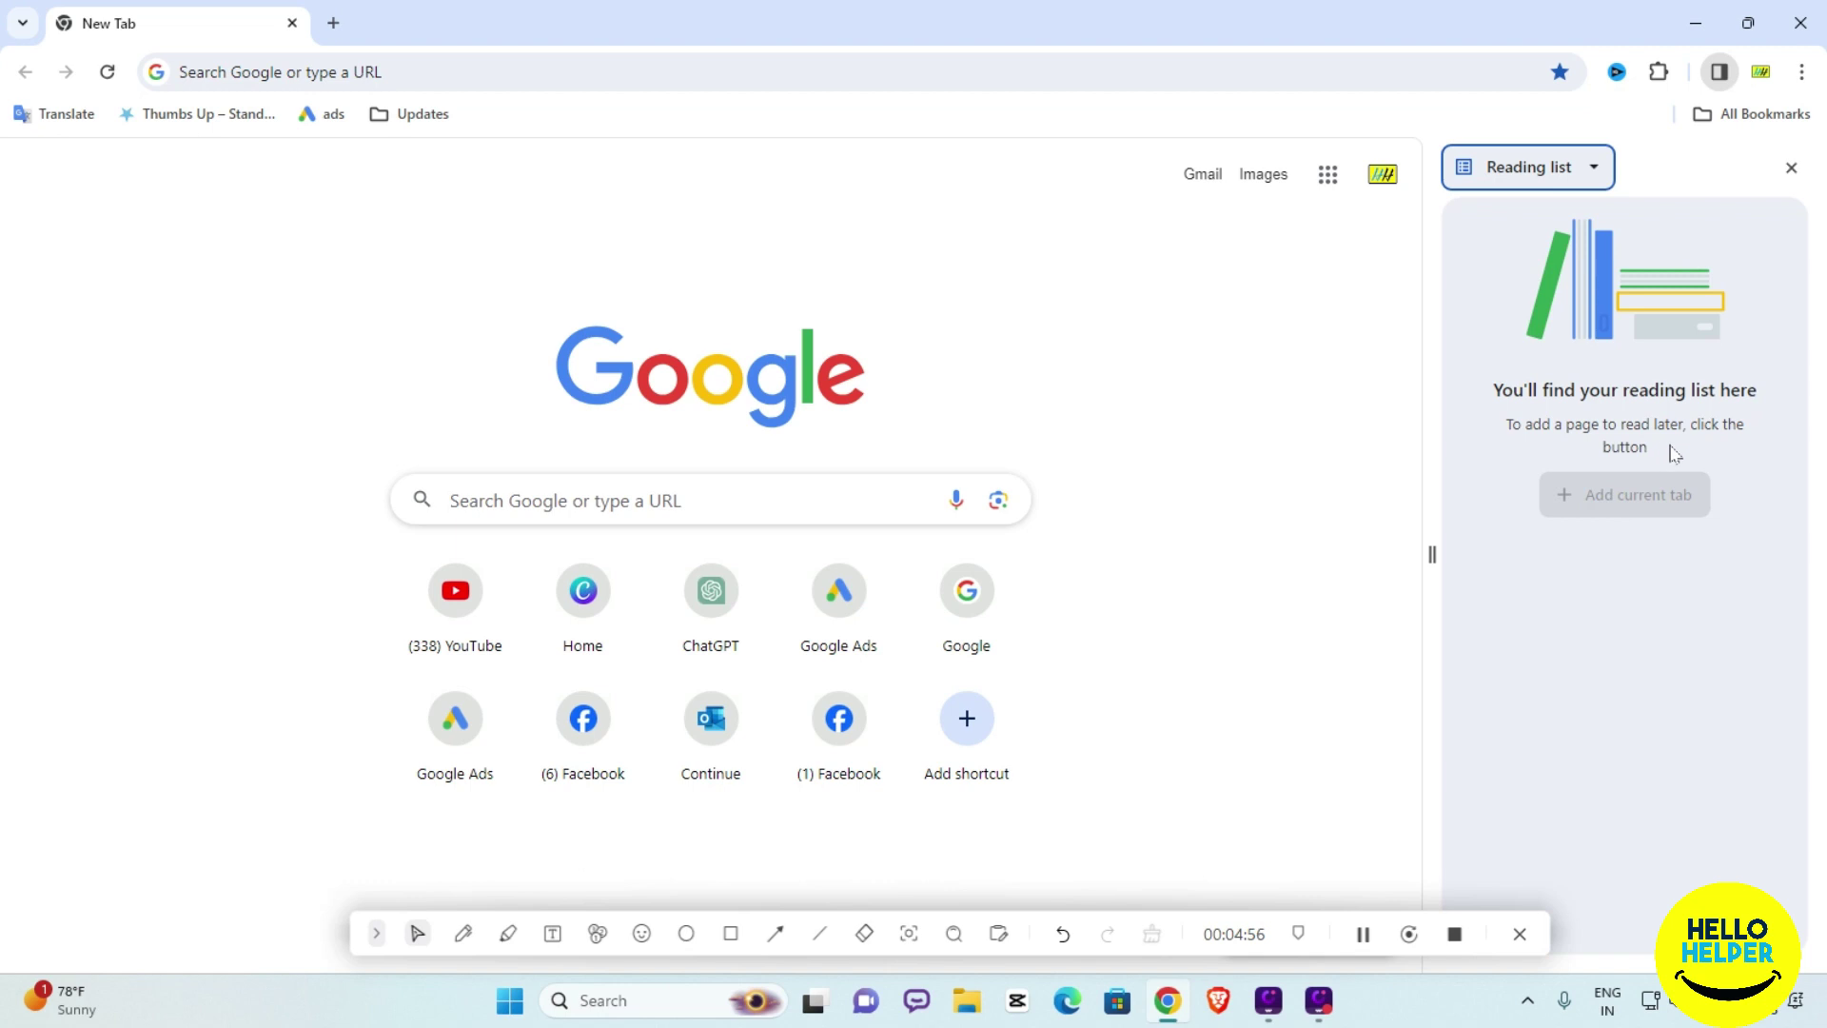
left_click(1587, 174)
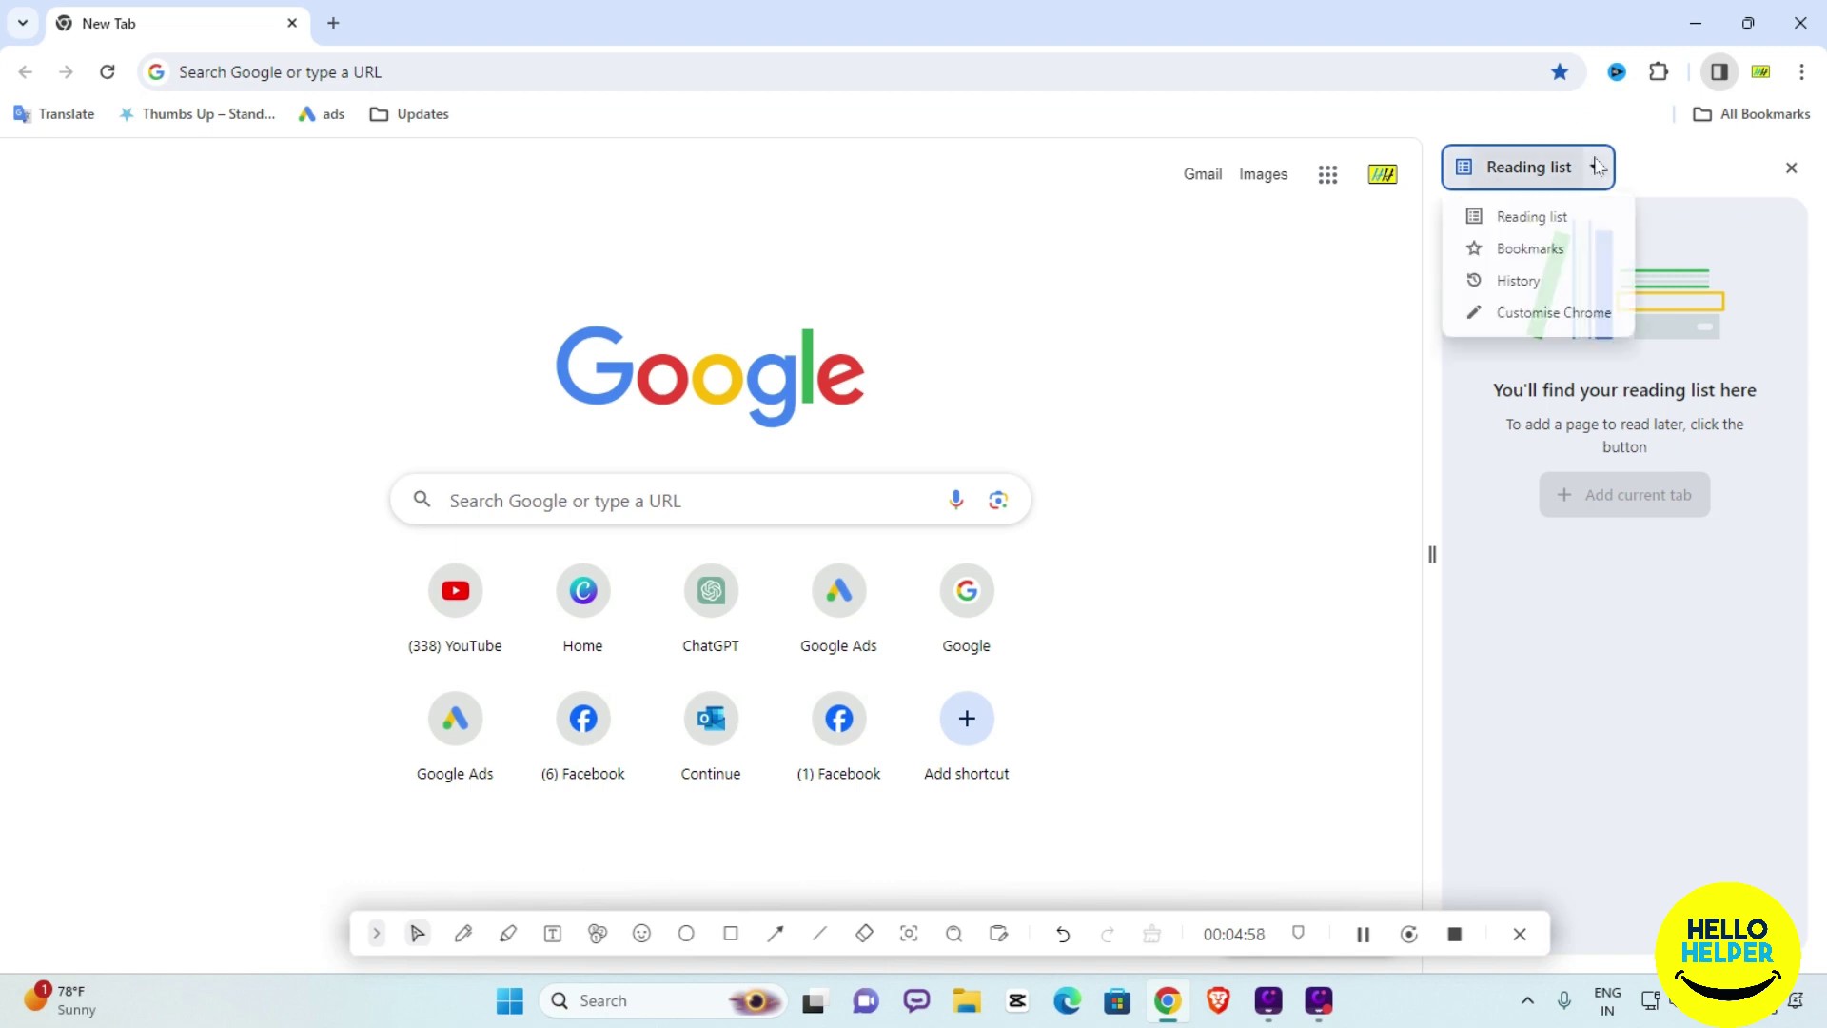
left_click(1551, 253)
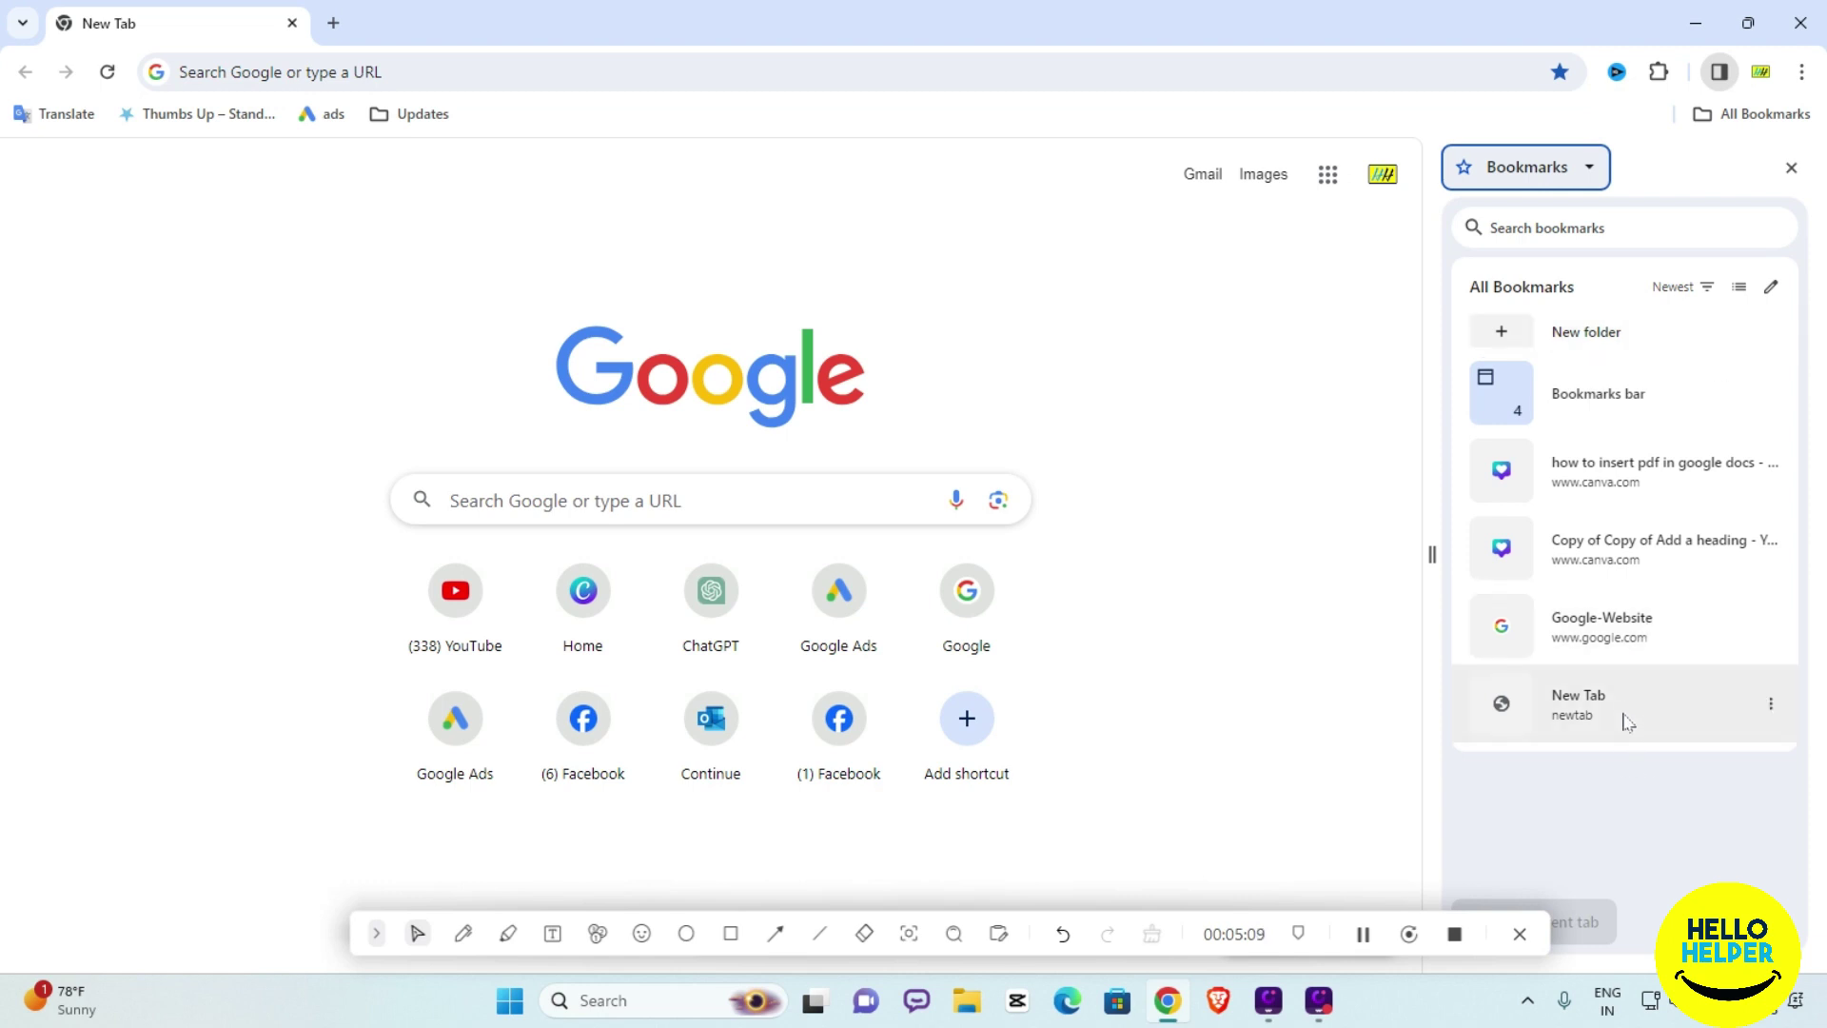
left_click(1588, 169)
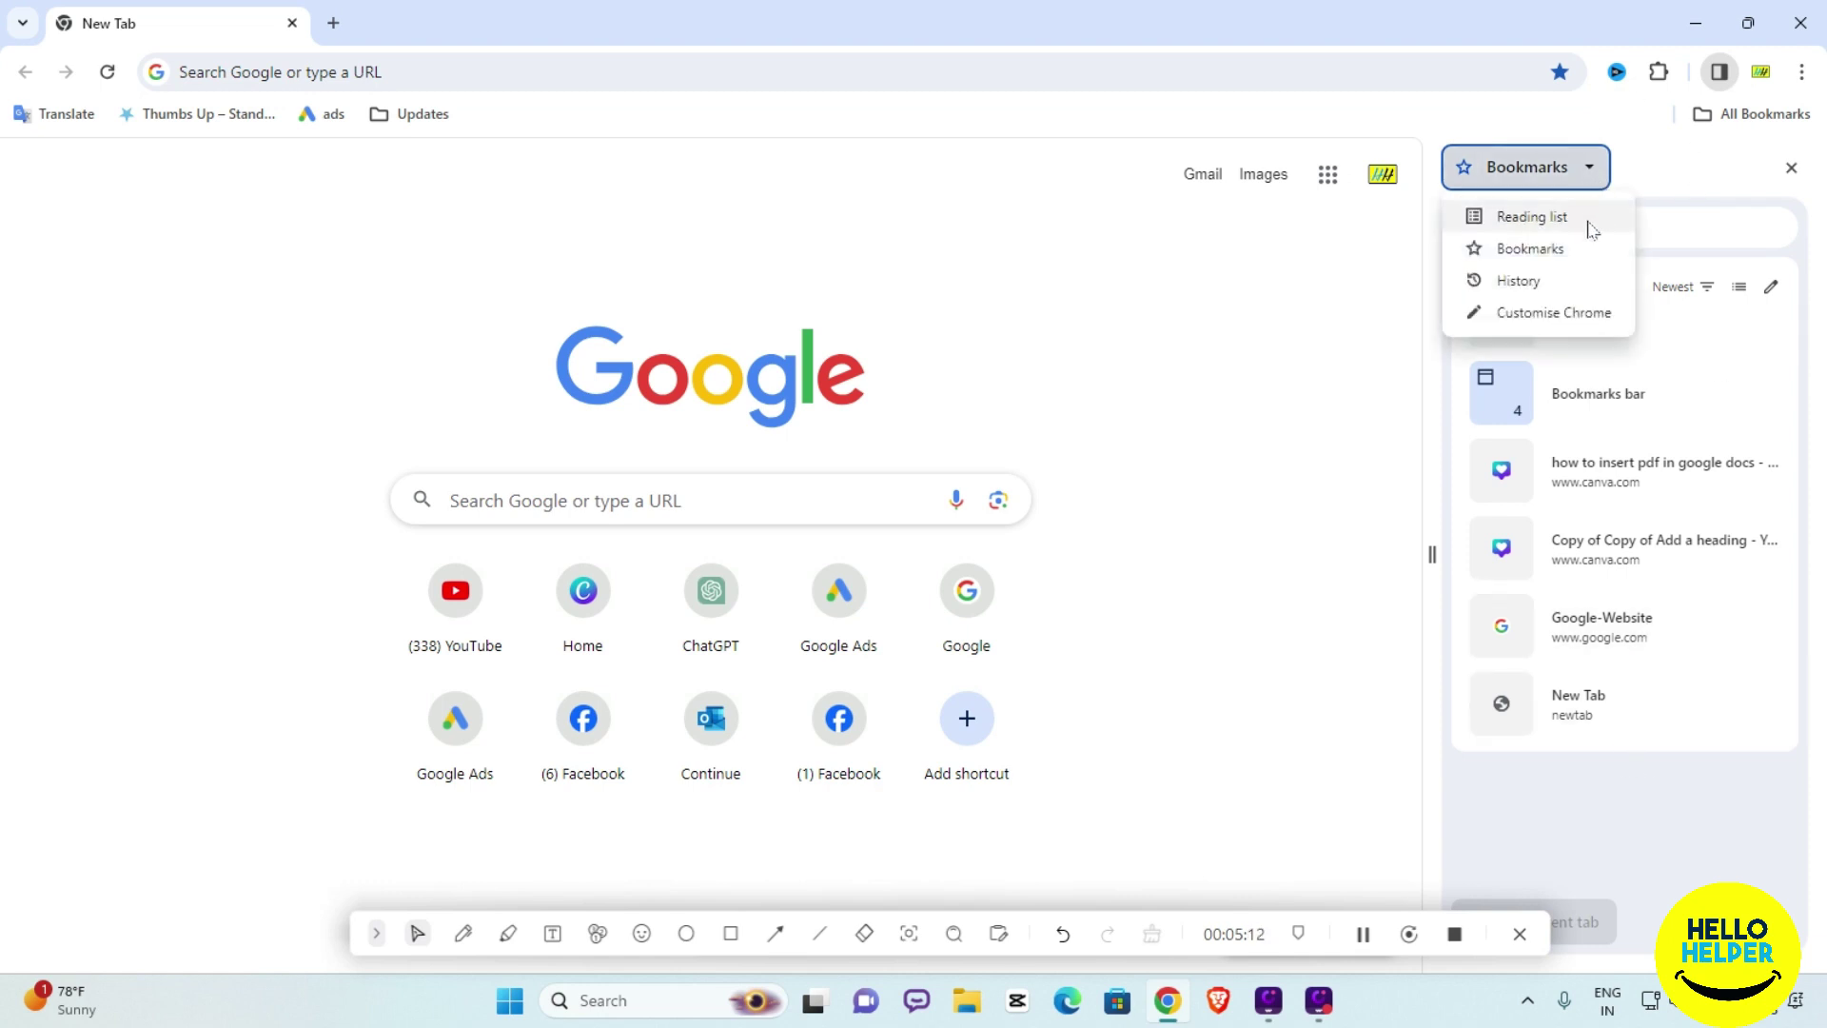
left_click(1539, 285)
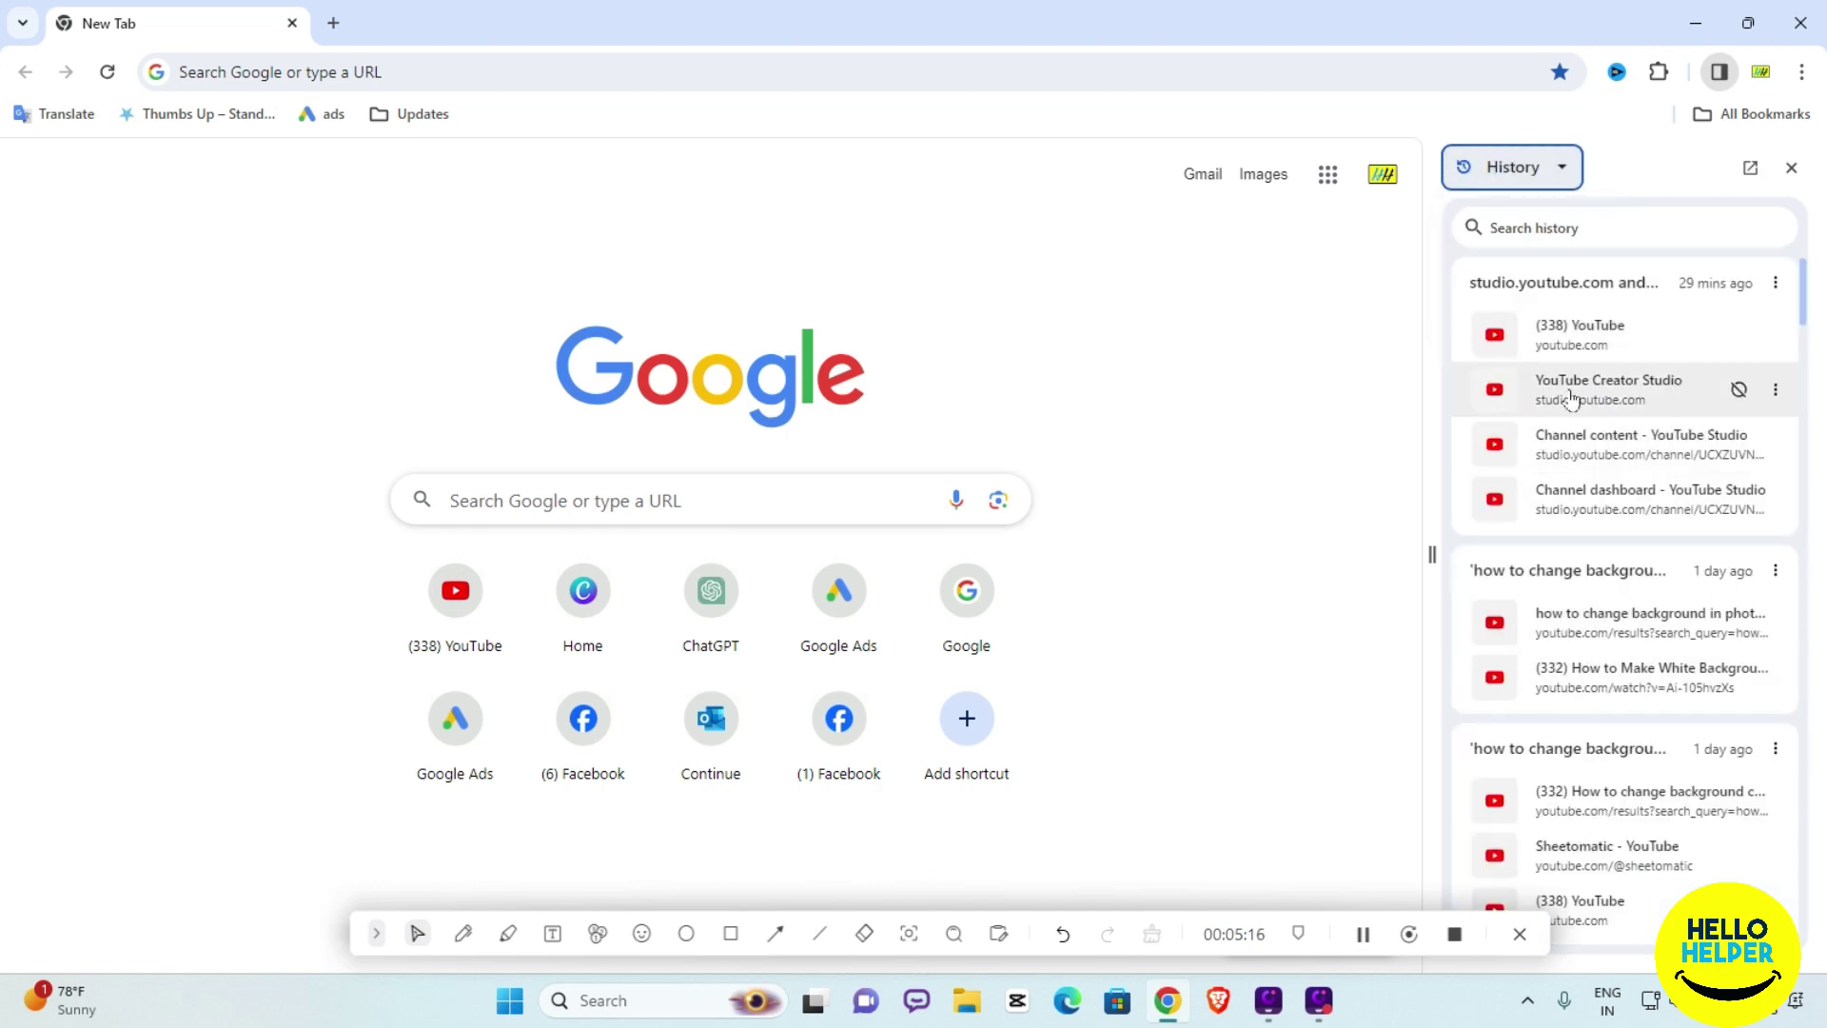
left_click(1791, 169)
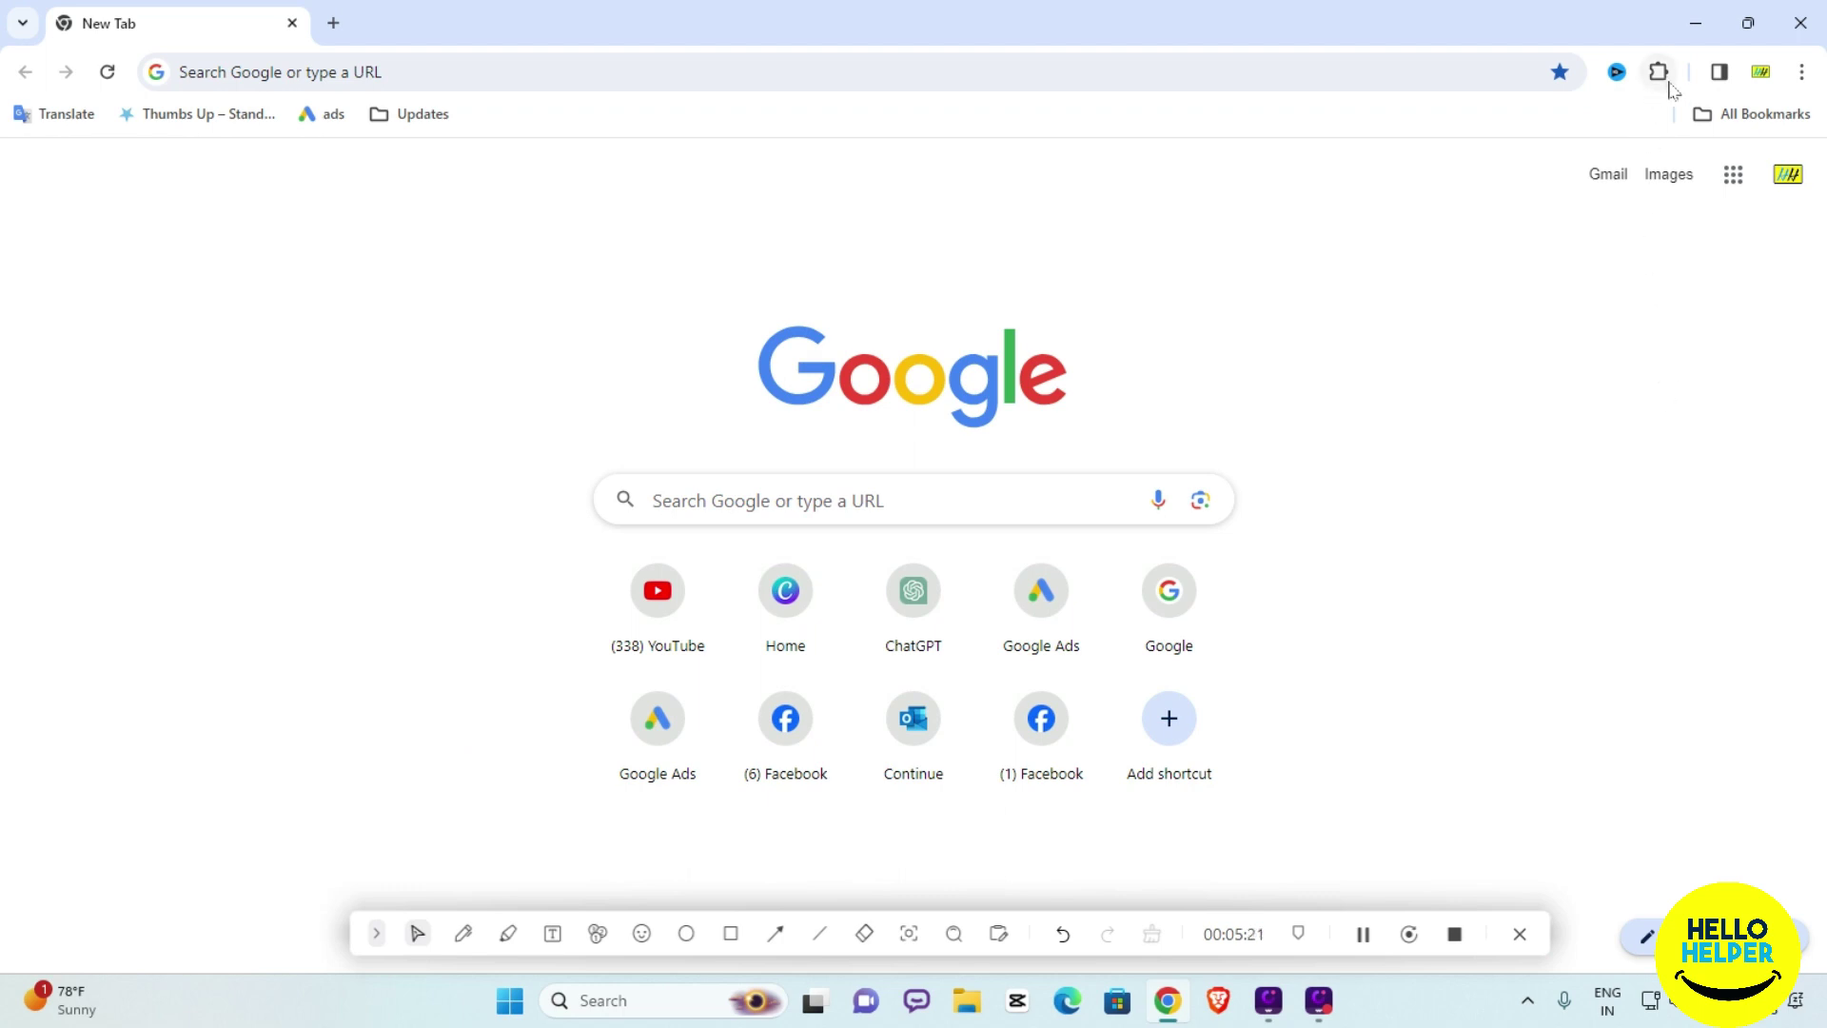
left_click(1718, 77)
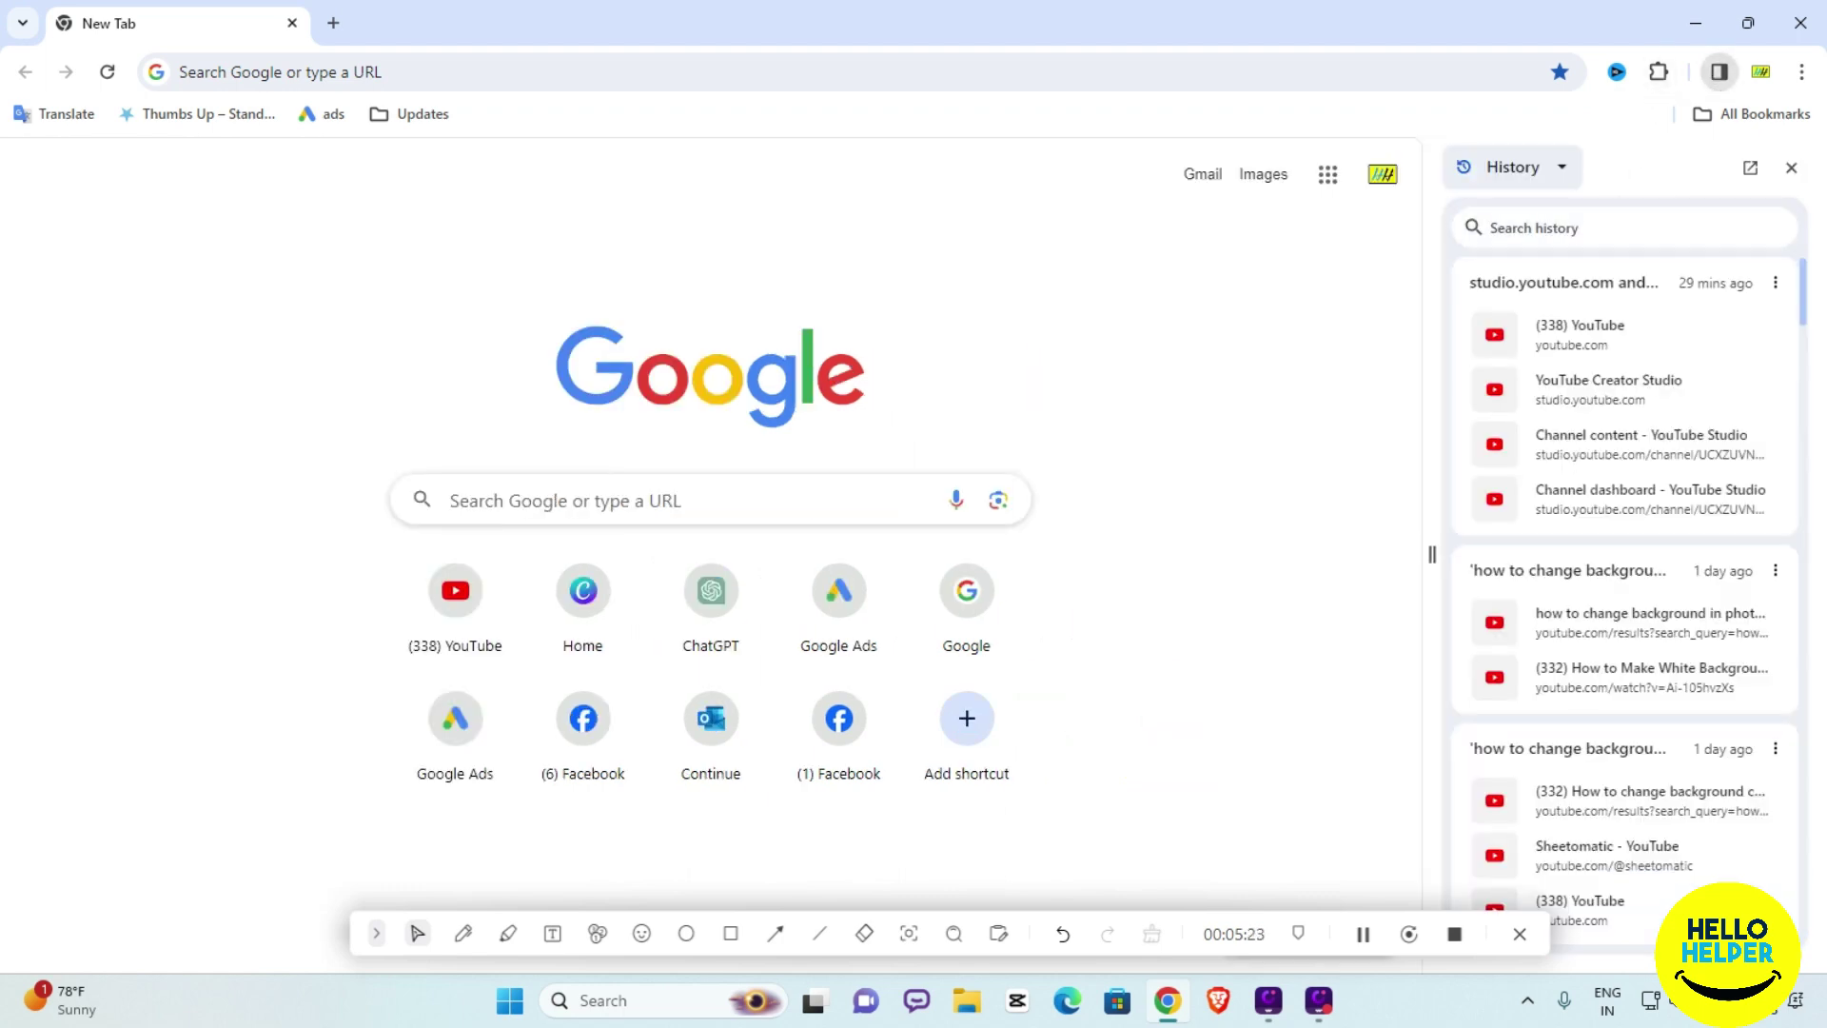
left_click(1546, 170)
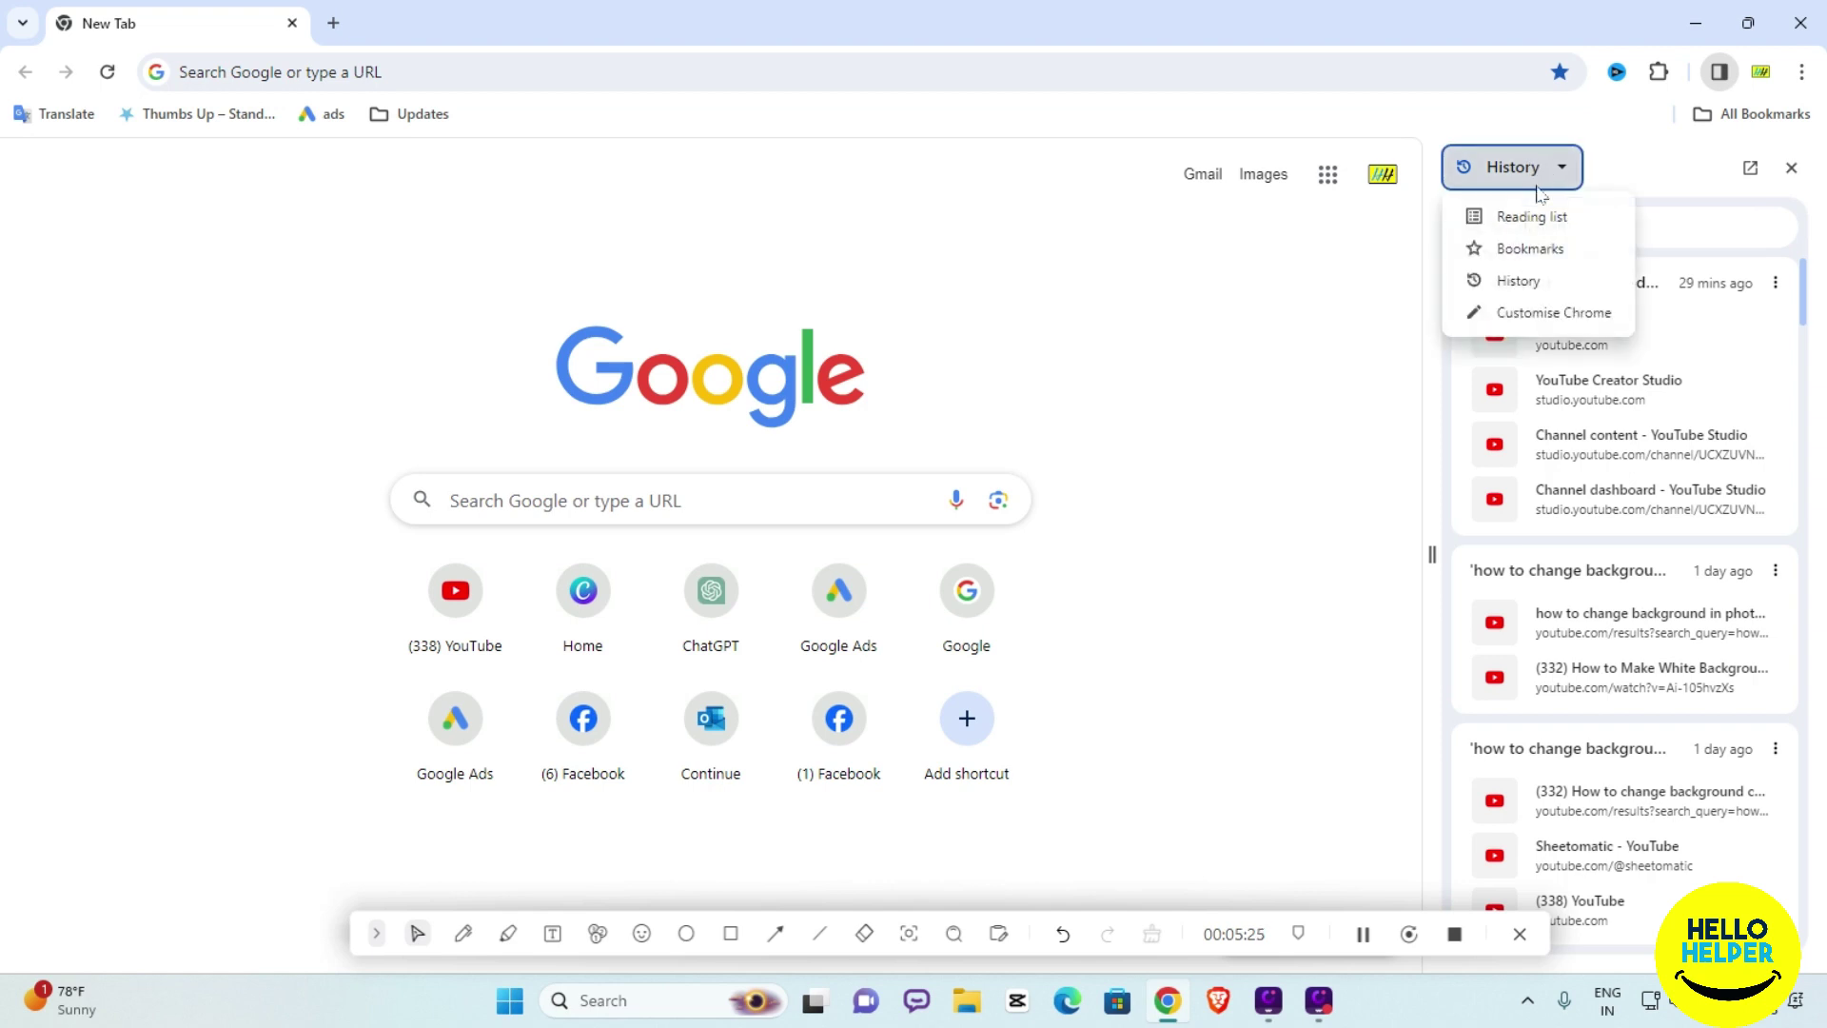
left_click(1539, 259)
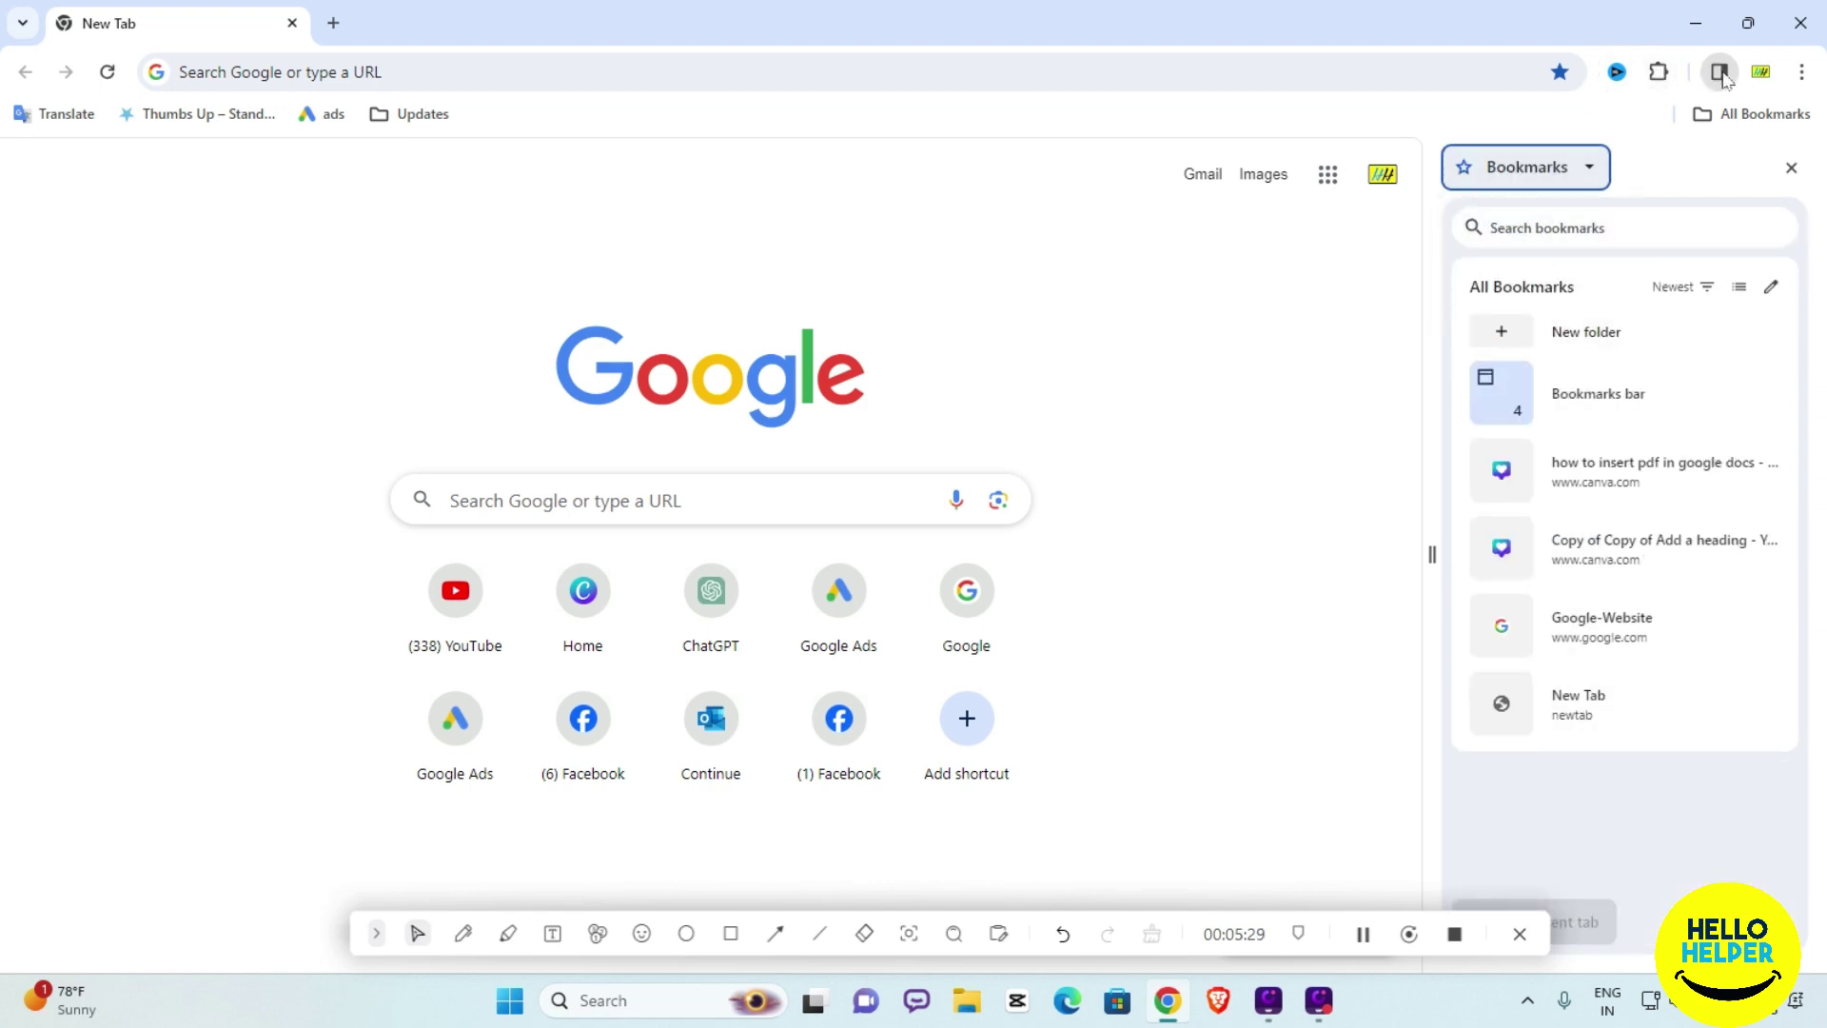
Open and dismiss the Extensions list, then focus the address bar for a new address
left_click(1658, 72)
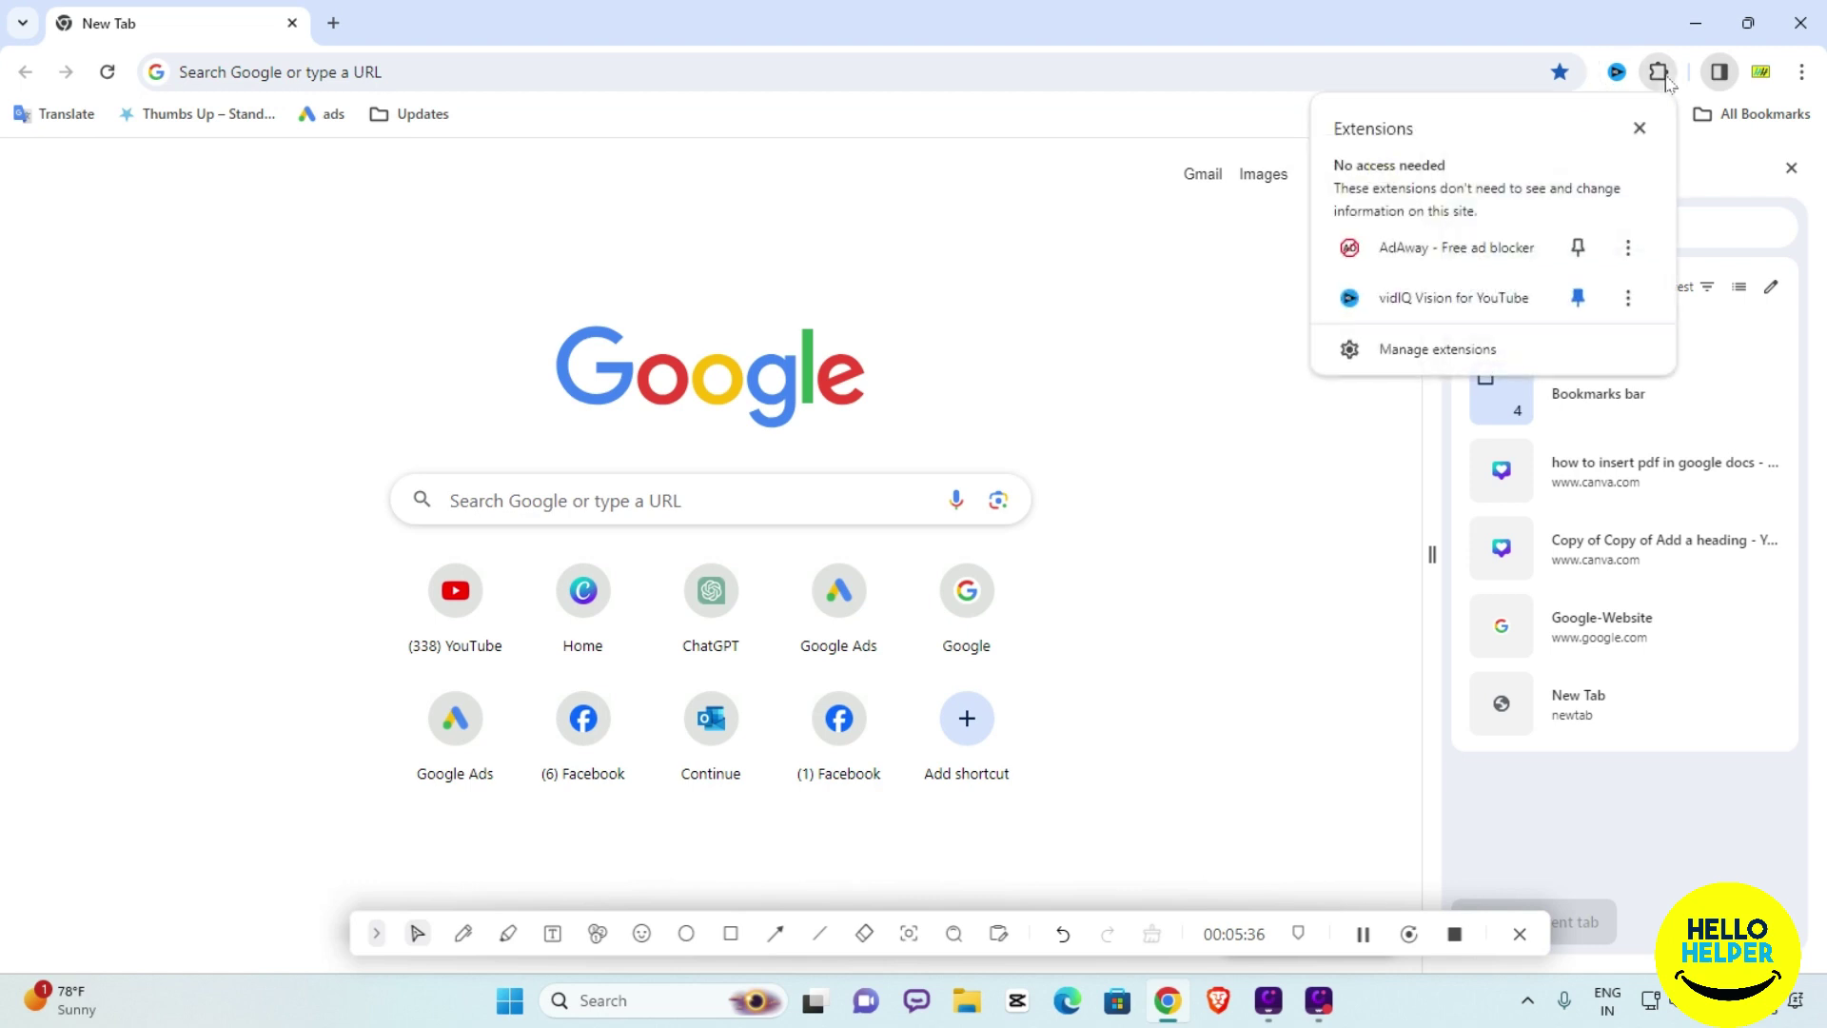
left_click(1660, 74)
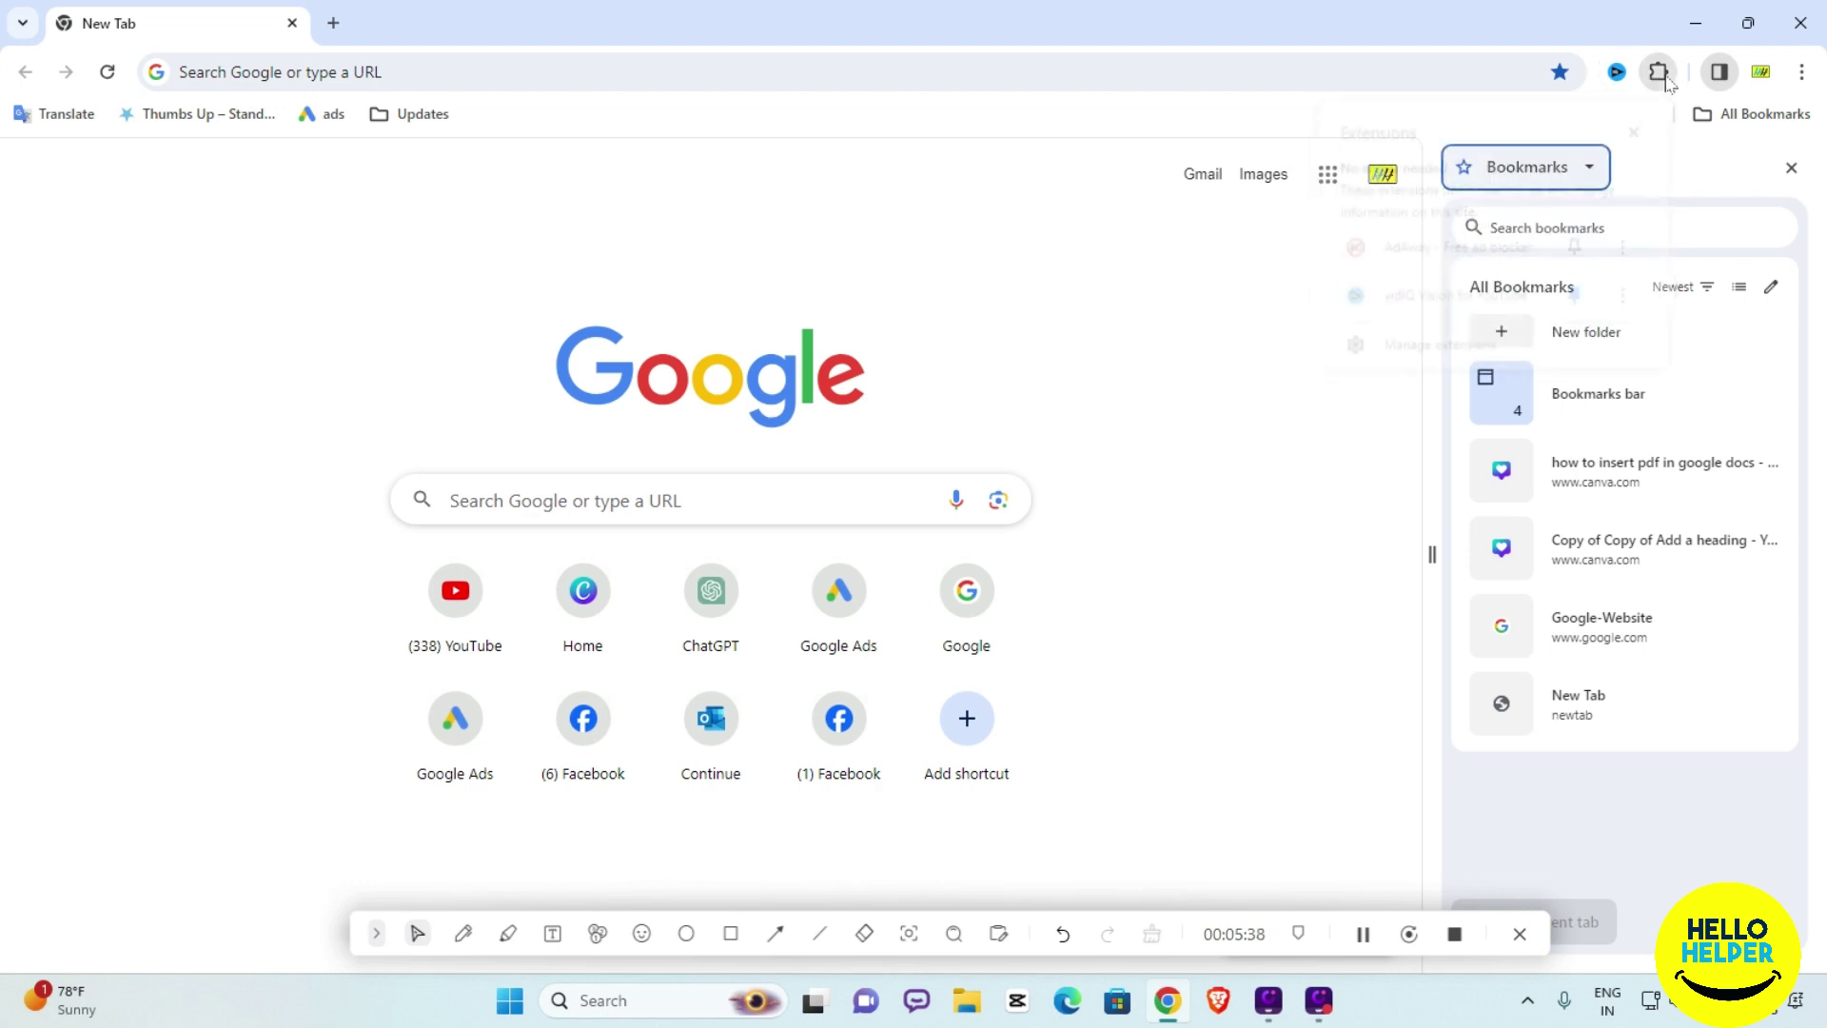
left_click(261, 76)
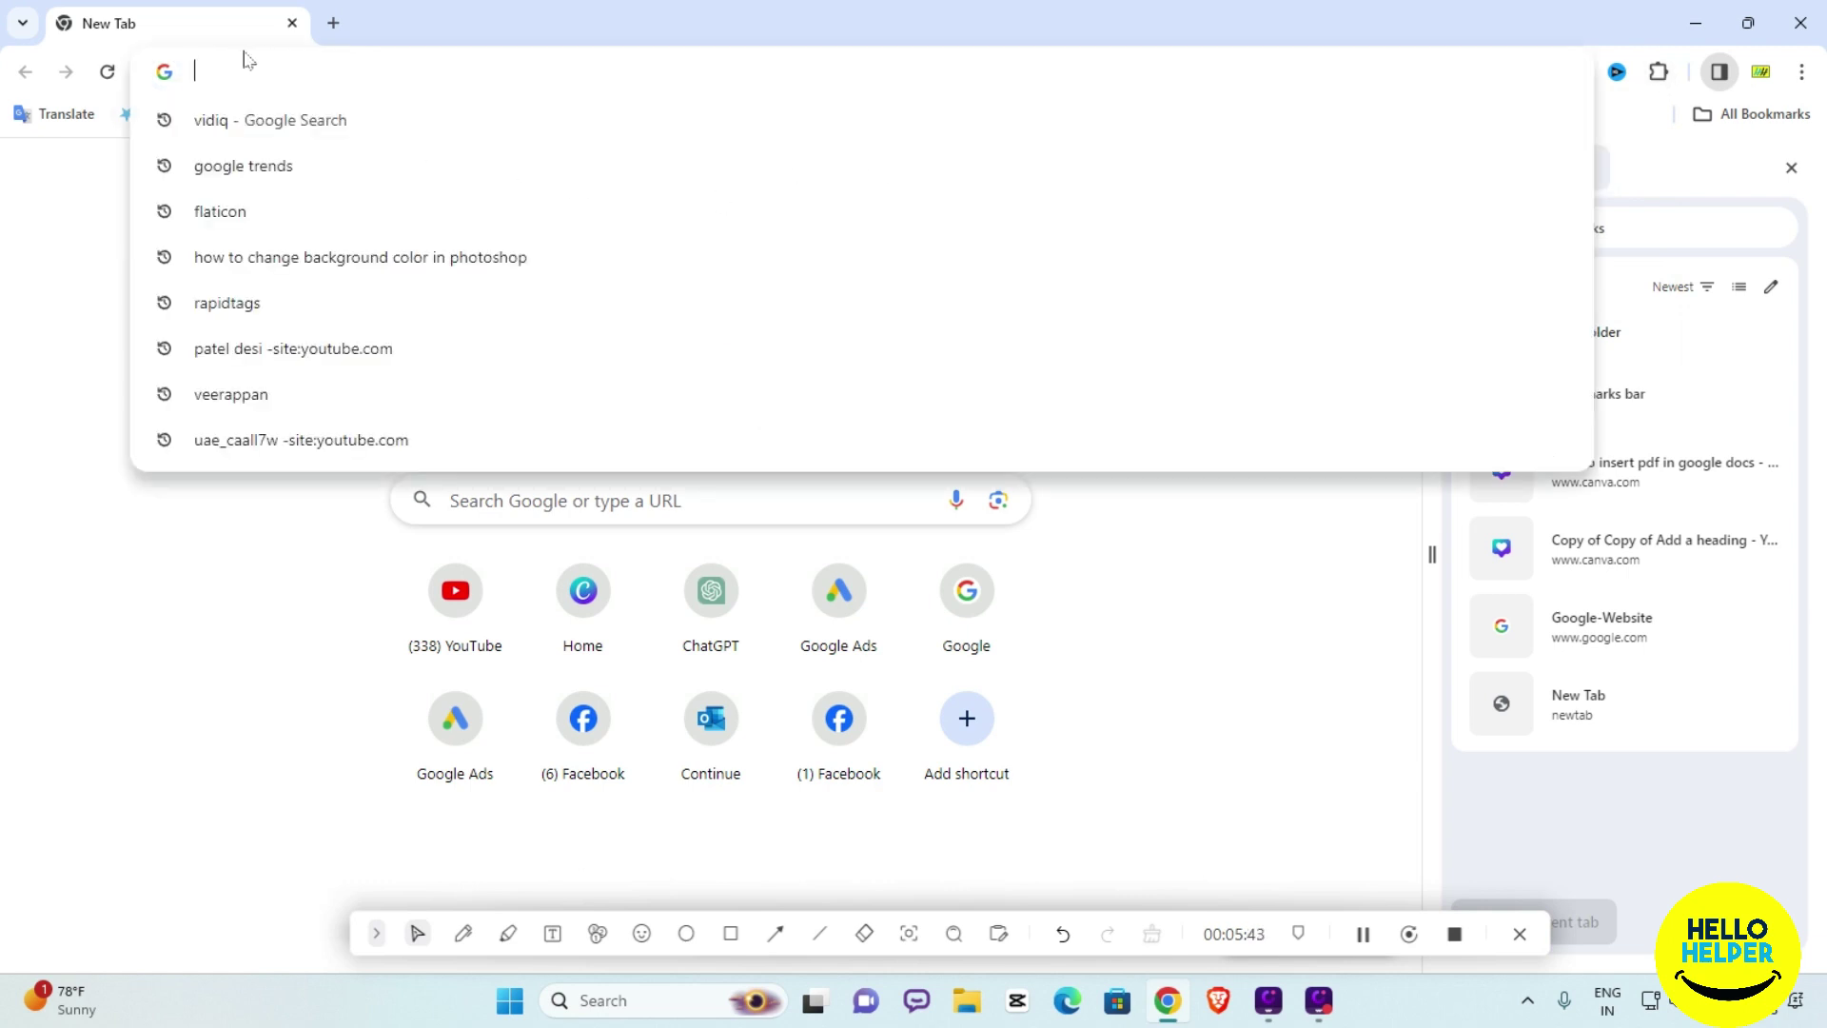
Navigate the current tab to yahoo.com while the Bookmarks side panel stays open
type("yahoo.co")
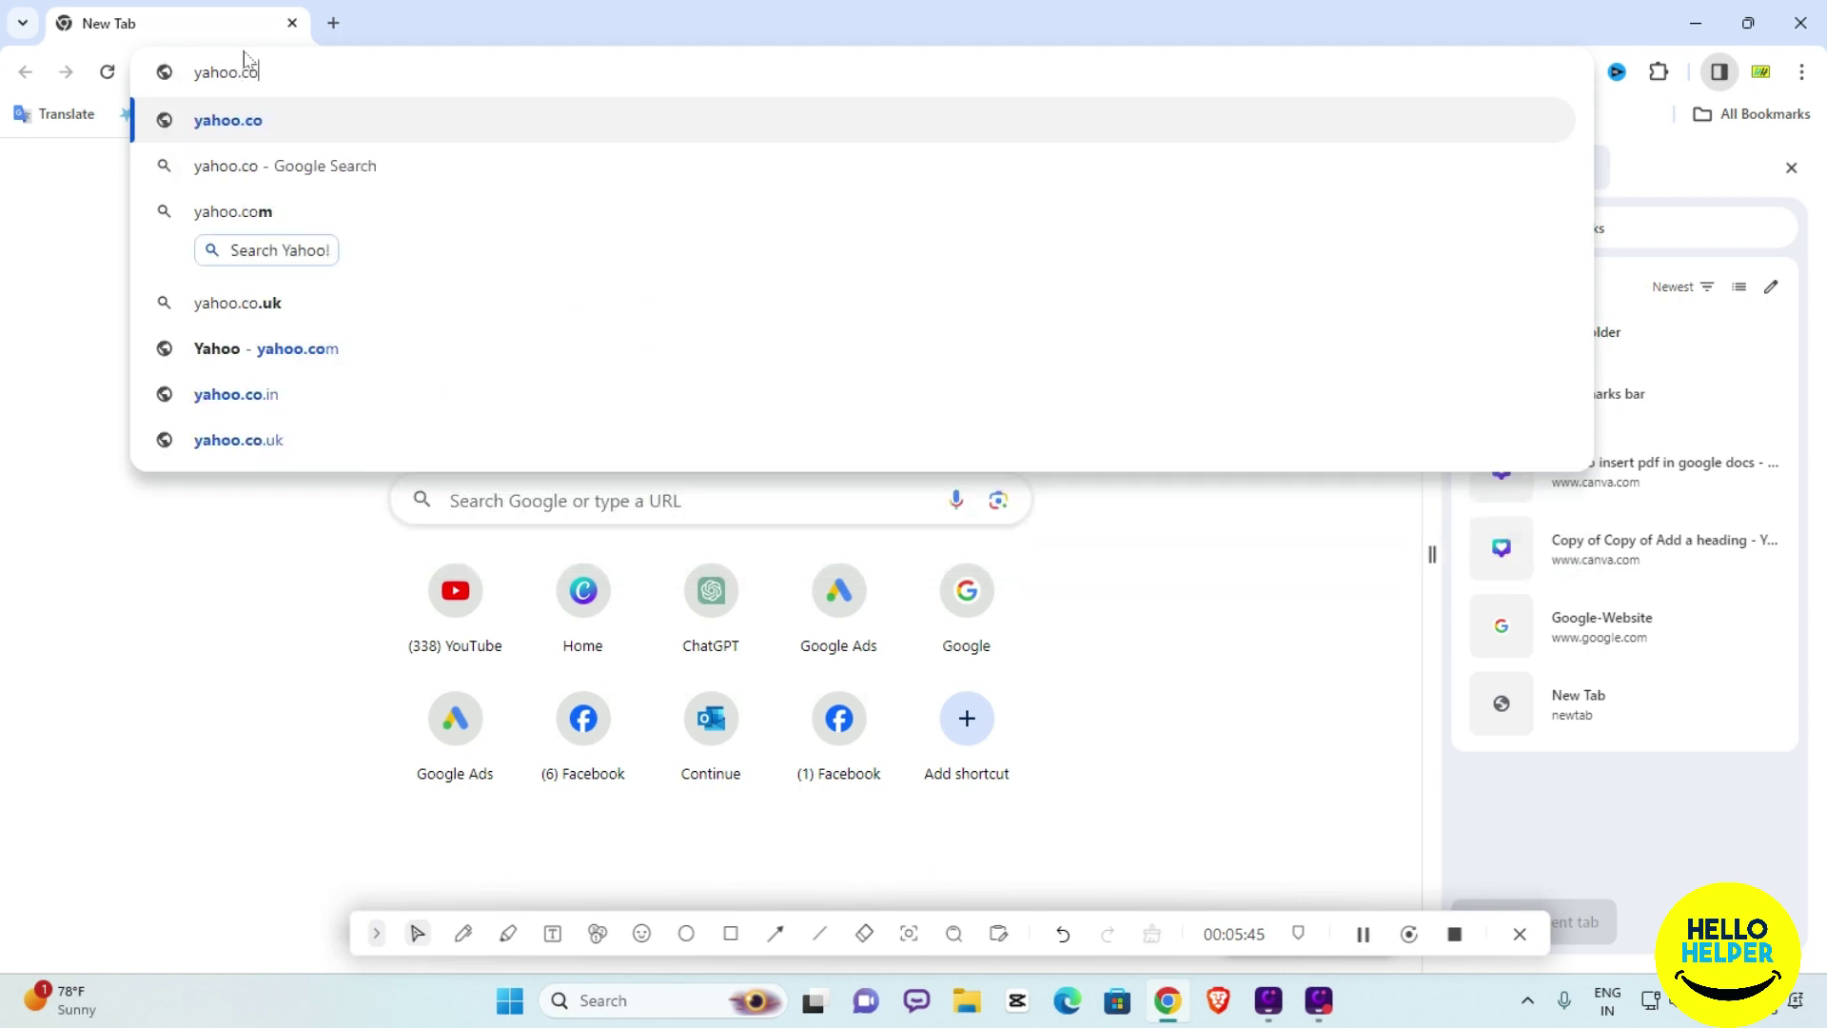
type("m")
key("Return")
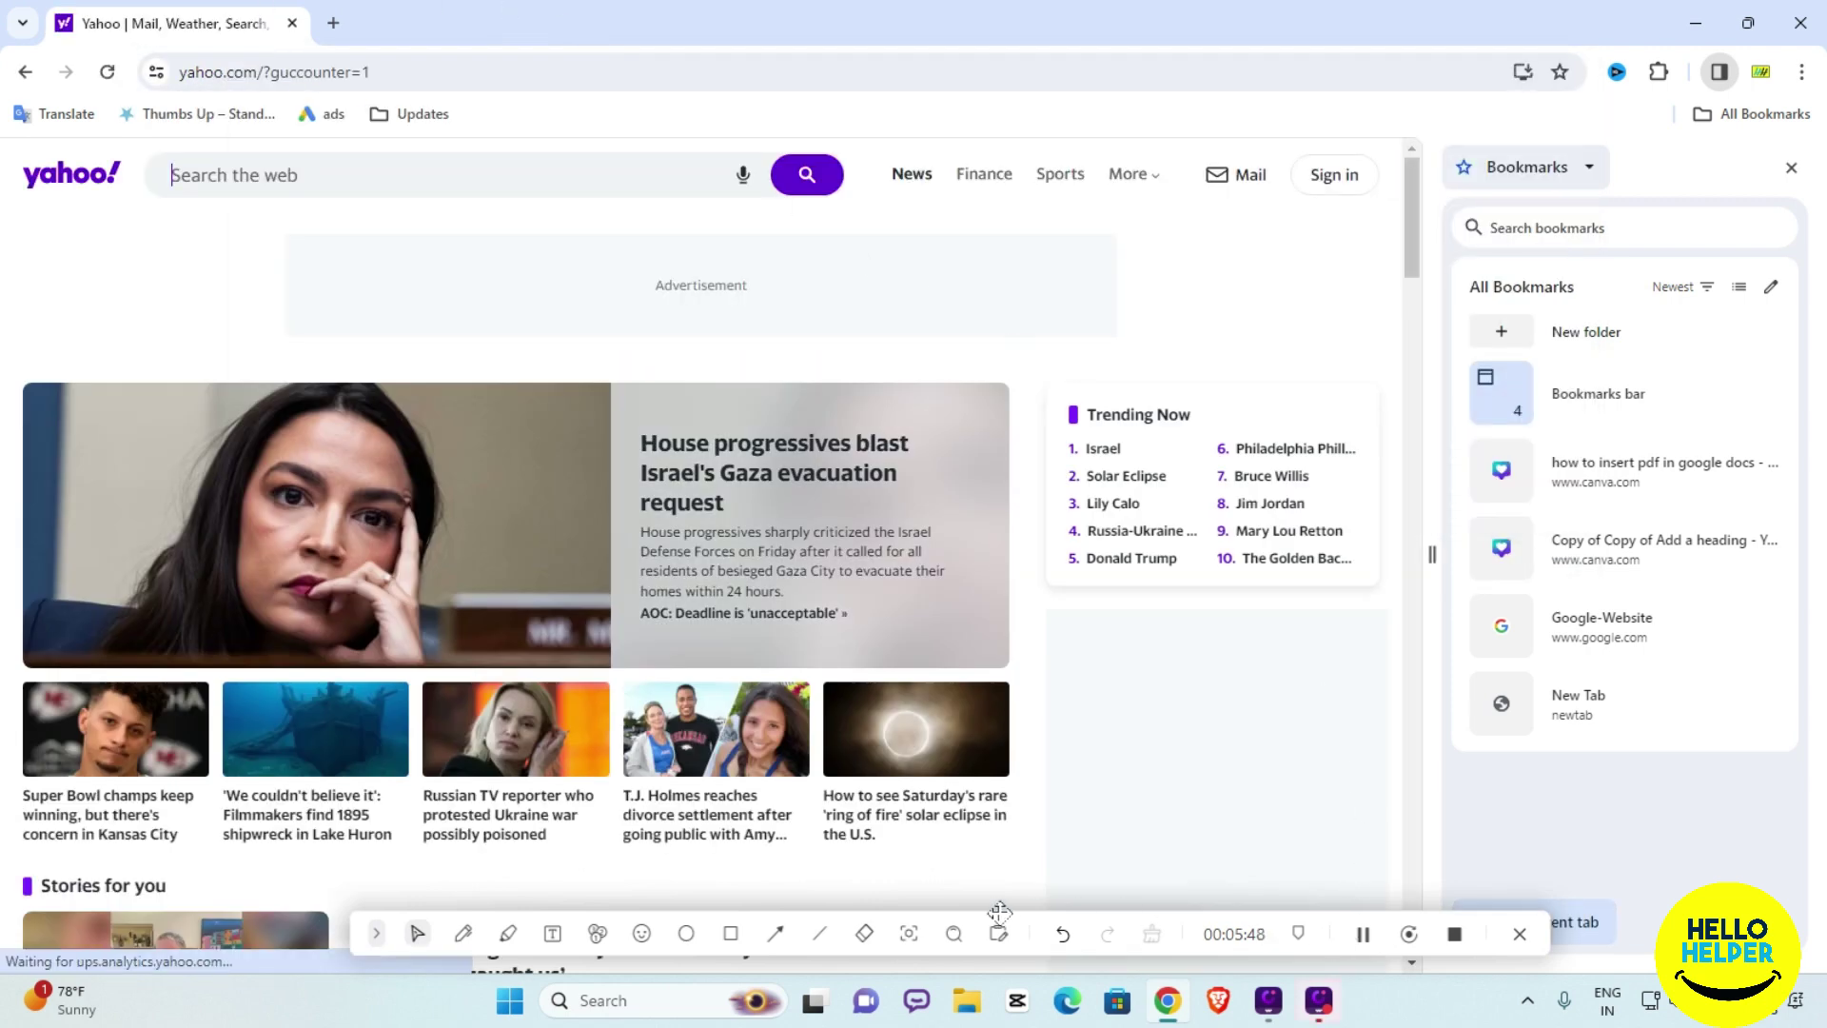
left_click(775, 933)
mouse_move(712, 498)
left_mouse_down()
mouse_move(391, 285)
mouse_move(166, 86)
left_mouse_up()
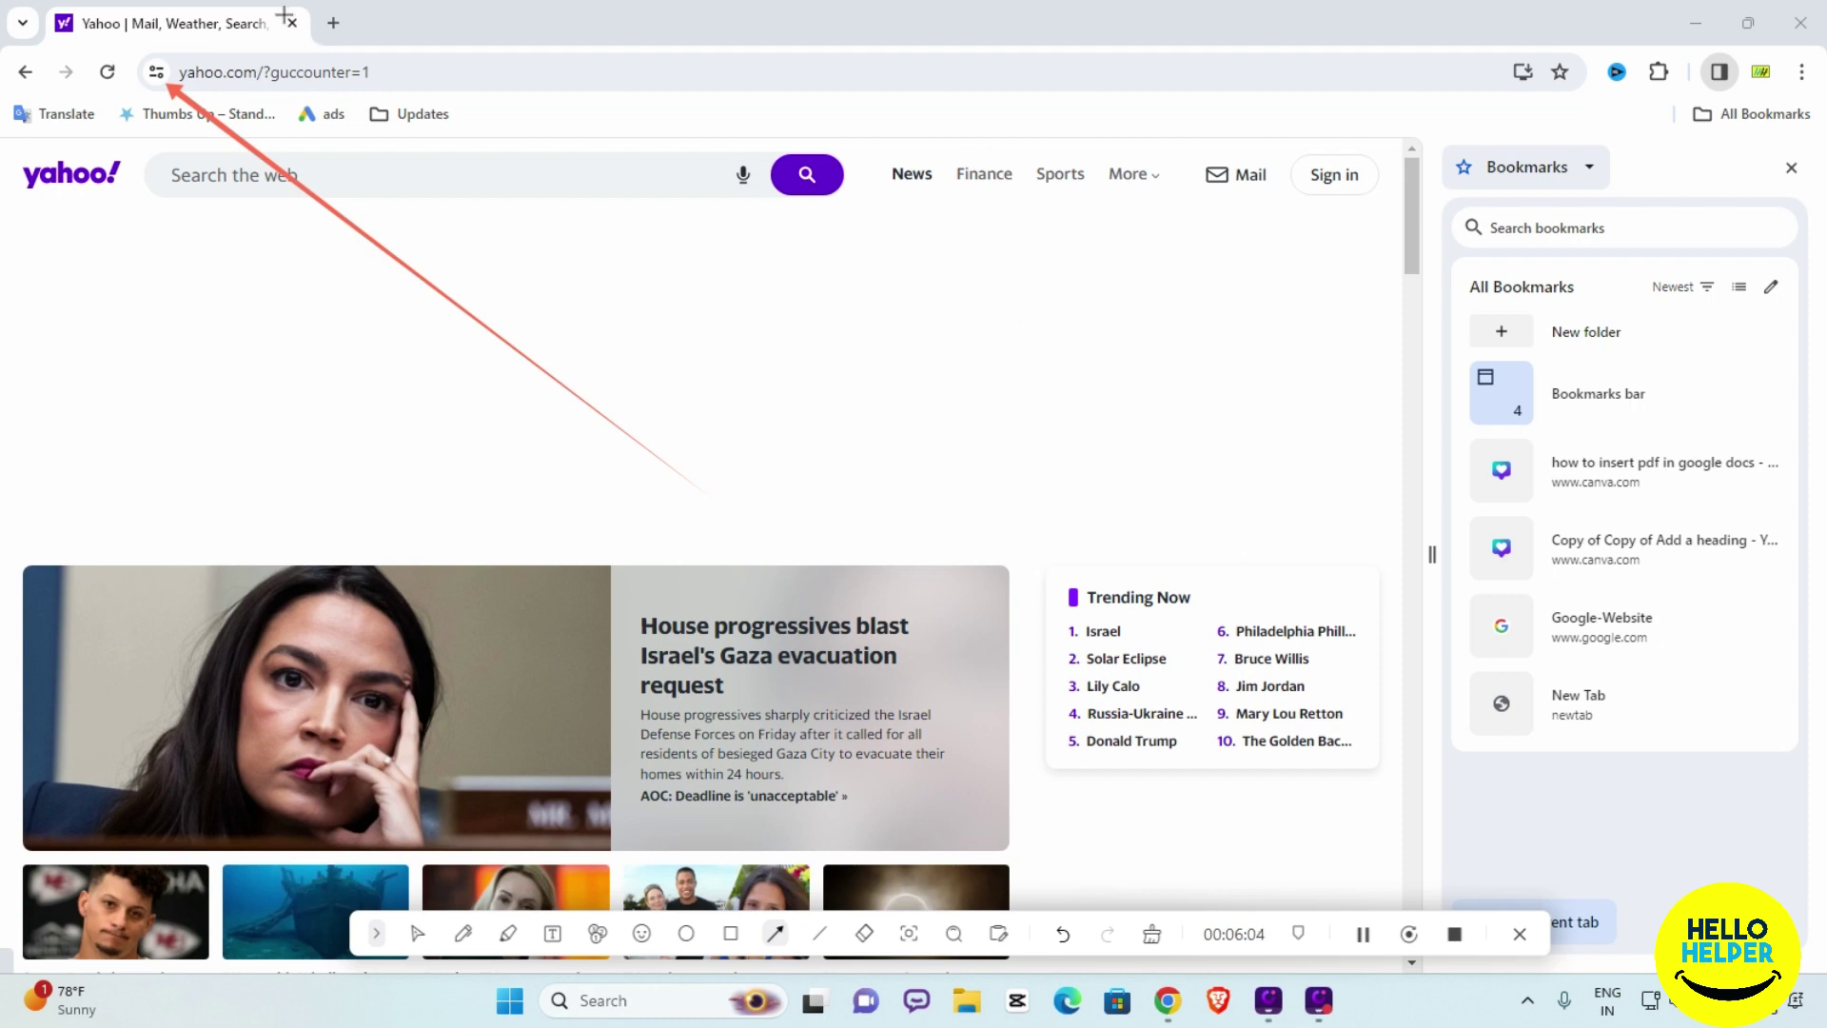
left_click(417, 934)
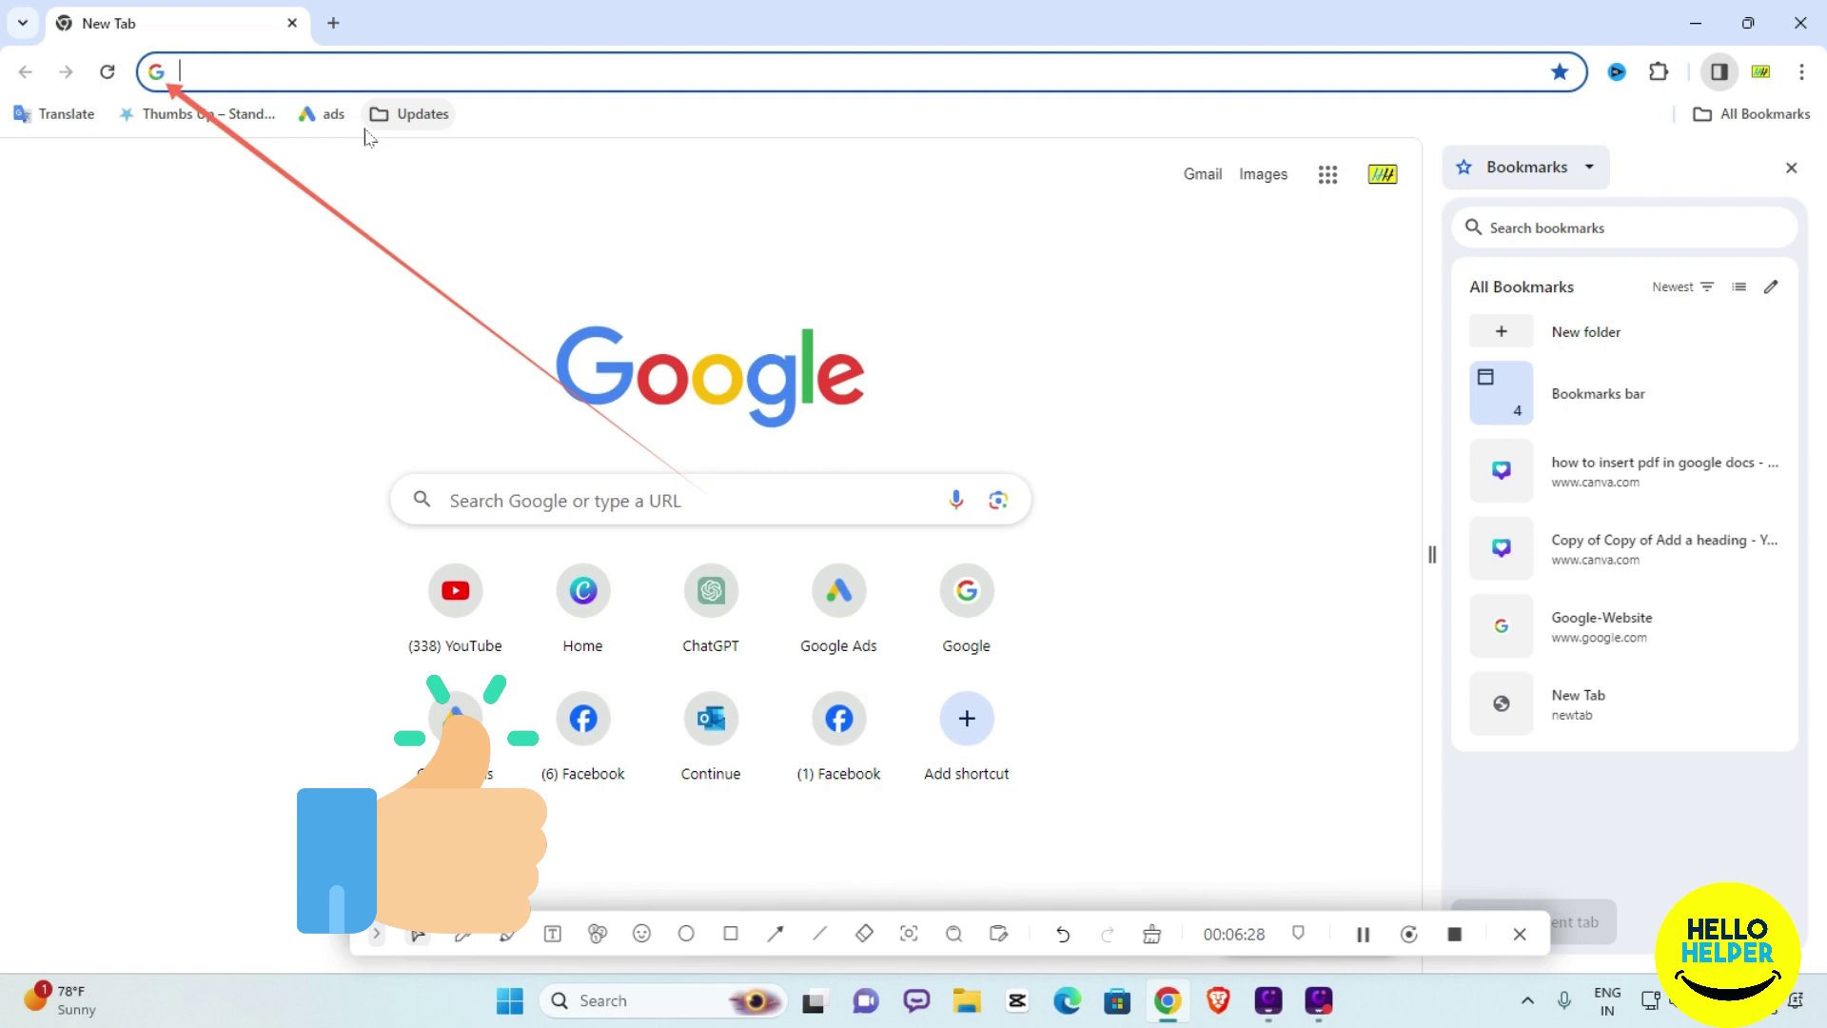
Bring back the New Tab page with an empty address bar beside the Bookmarks panel
left_click(1152, 937)
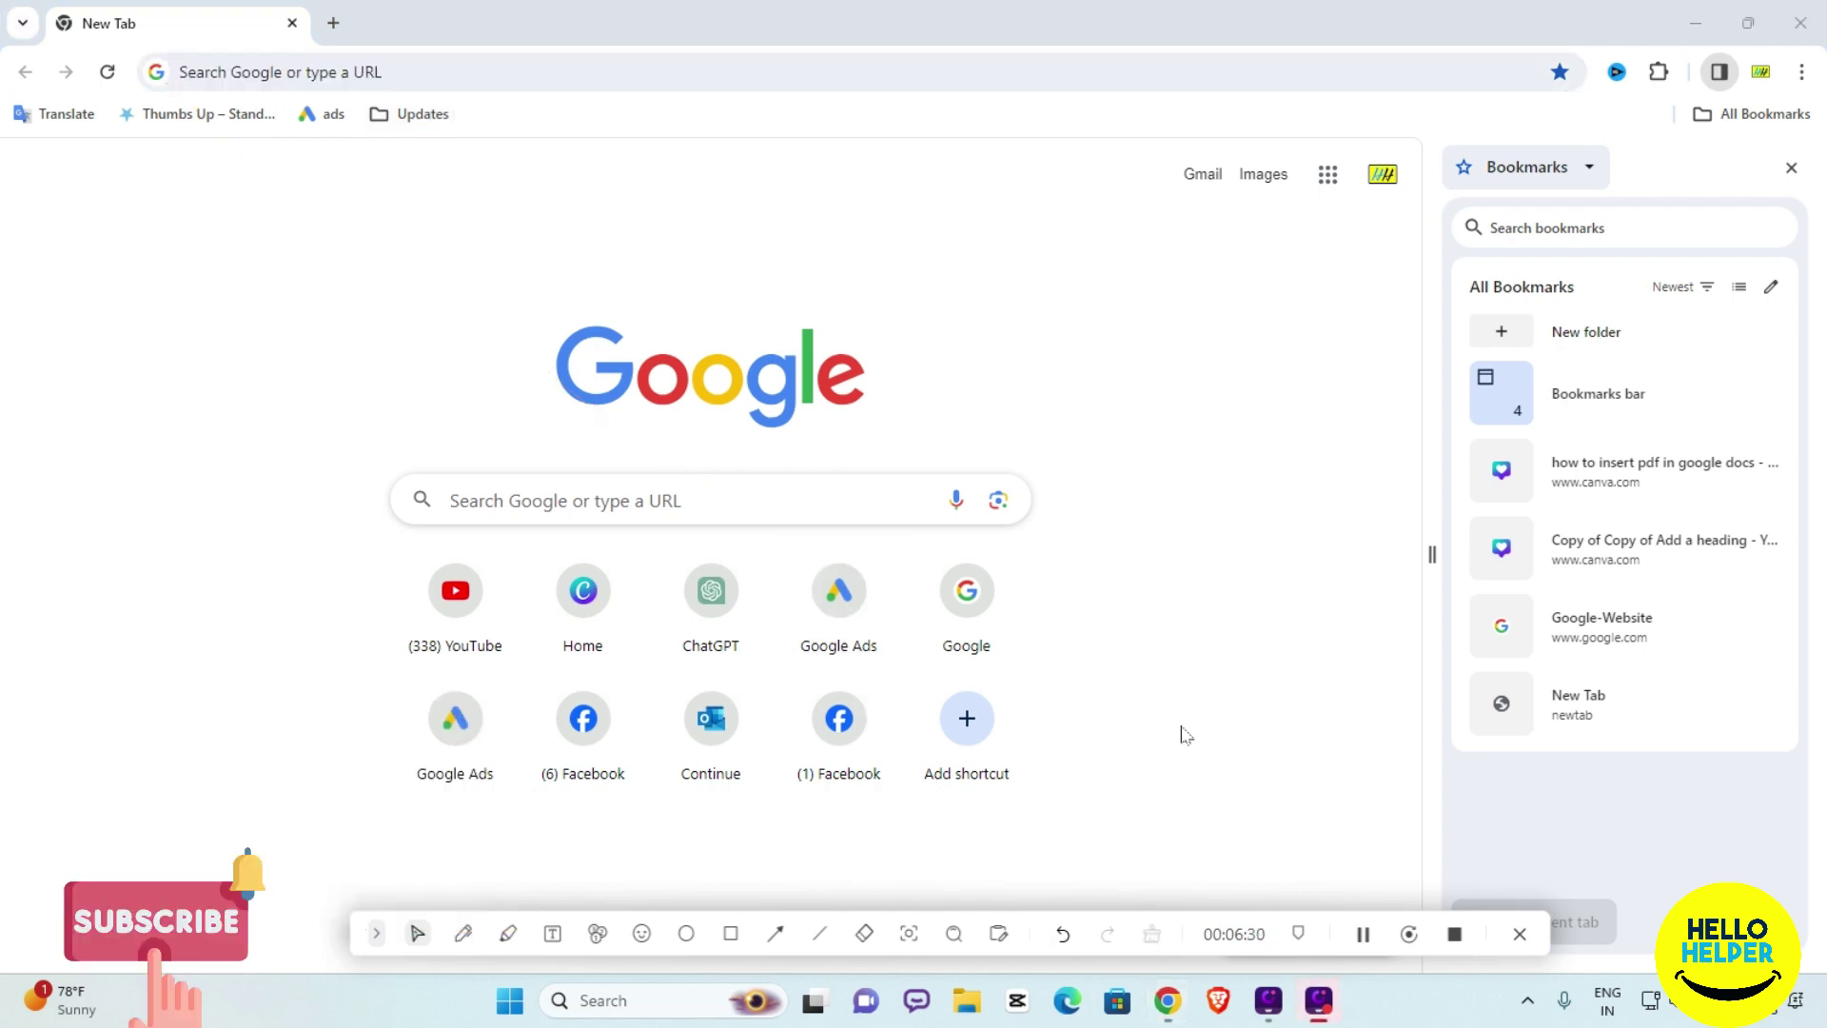